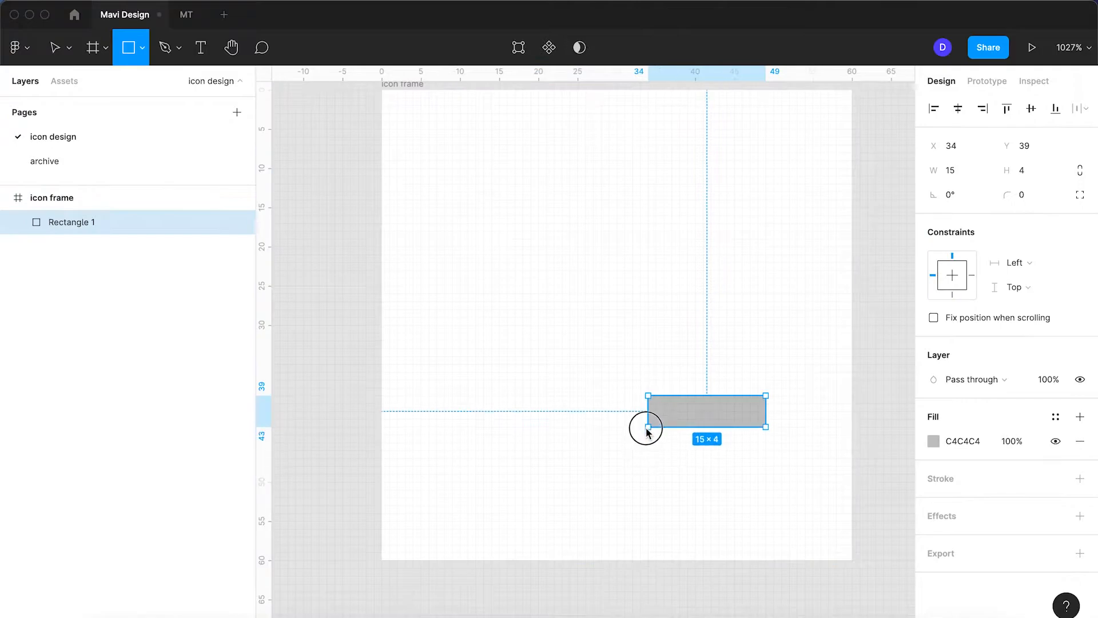
# Add a black inside stroke of width 2 to the 15 × 4 rectangle
pyautogui.click(1080, 480)
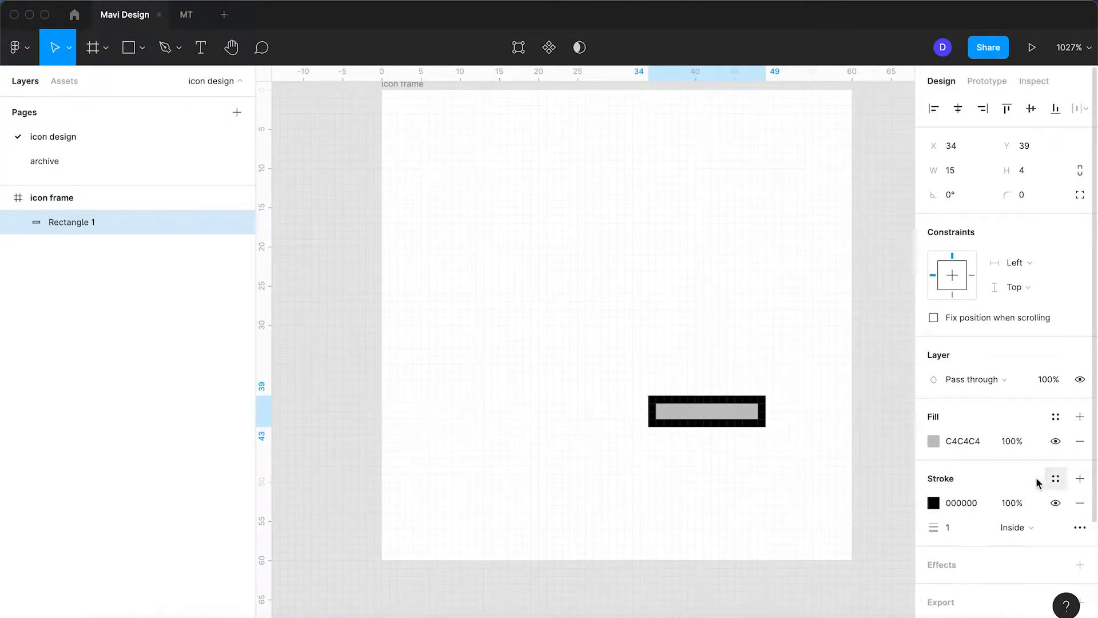
pyautogui.write('2')
pyautogui.press('Return')
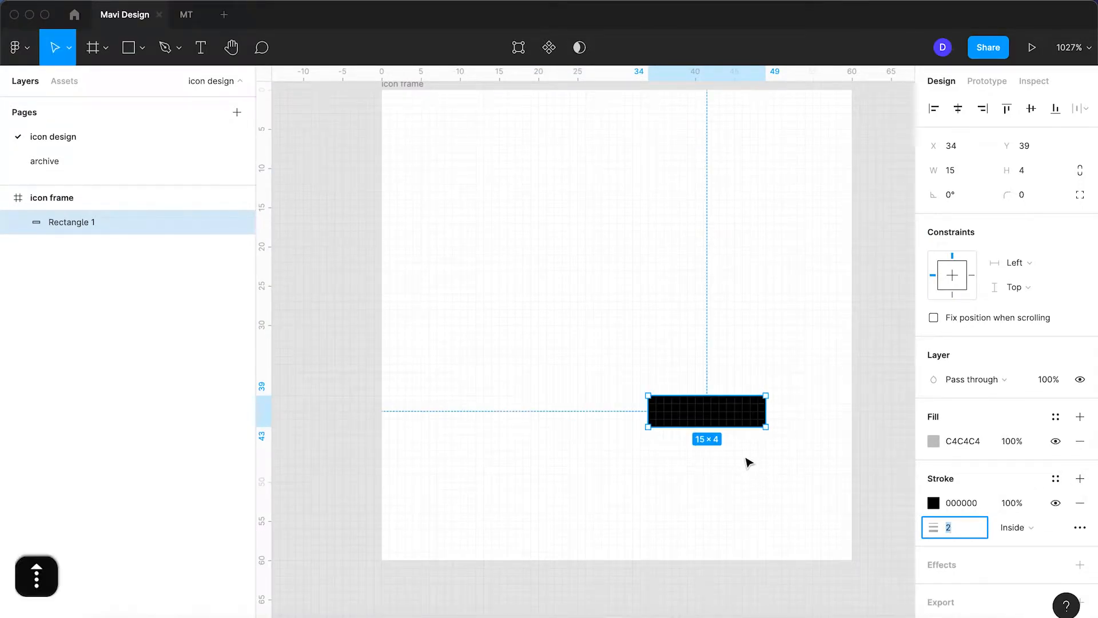
# Extend the rectangle downward to a height of 6 and remove its grey fill
pyautogui.moveTo(732, 421); pyautogui.dragTo(731, 444)
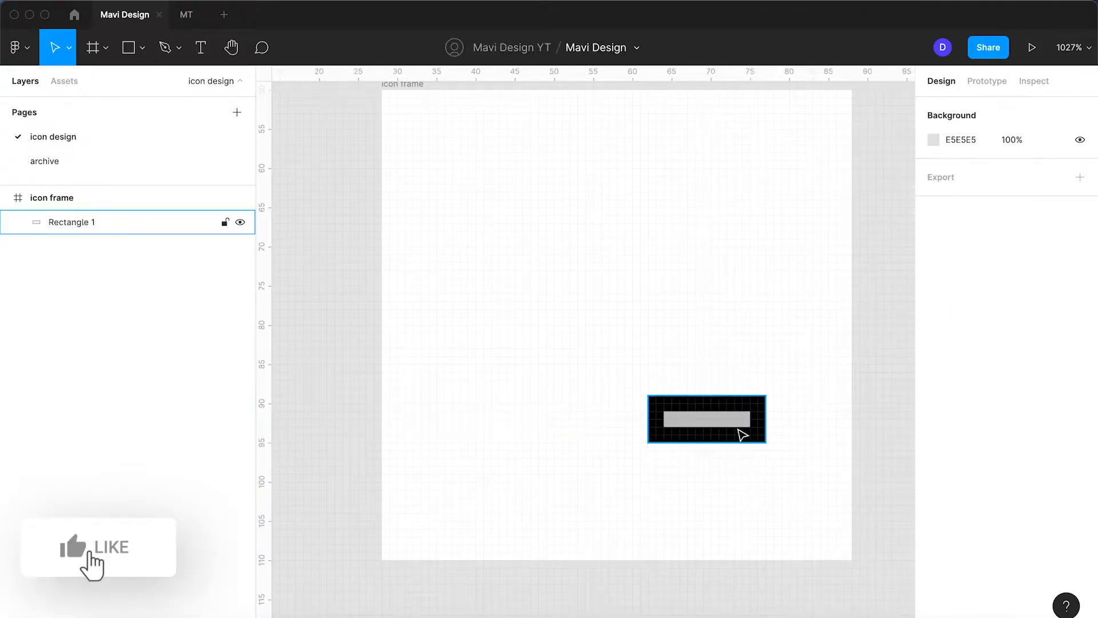
pyautogui.click(1080, 442)
pyautogui.doubleClick(752, 435)
pyautogui.press('Escape')
# Round only the rectangle's two right corner points with a radius of 5
pyautogui.doubleClick(765, 397)
pyautogui.keyDown('shift'); pyautogui.click(765, 442); pyautogui.keyUp('shift')
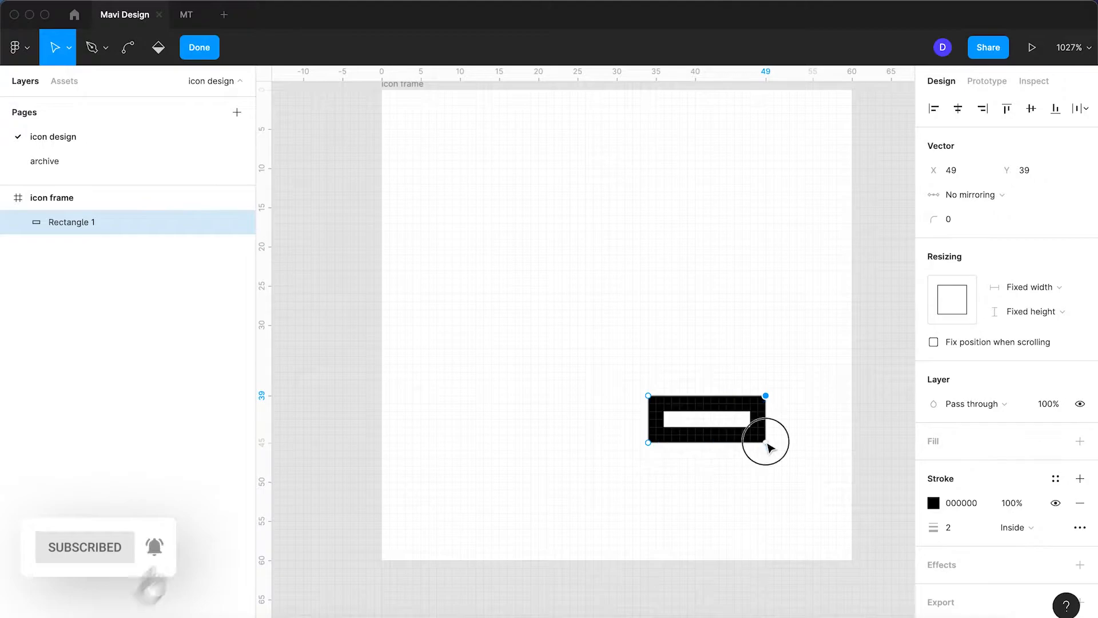
pyautogui.click(956, 220)
pyautogui.press('Up')
pyautogui.press('Up')
pyautogui.press('Up')
pyautogui.press('Up')
pyautogui.press('Up')
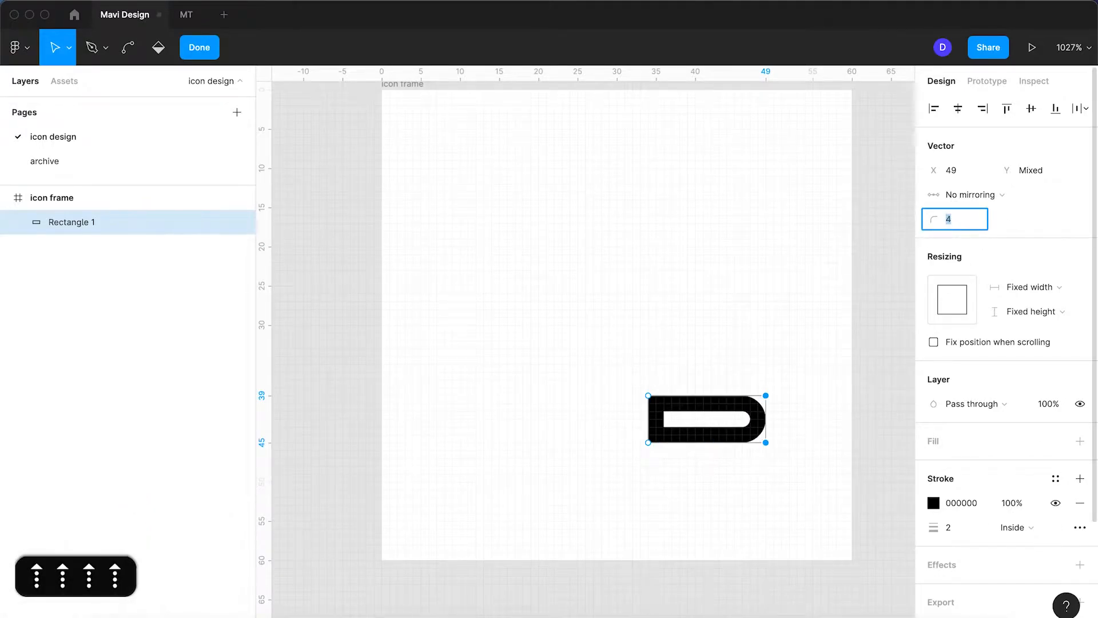
pyautogui.press('Return')
pyautogui.click(645, 329)
pyautogui.press('Return')
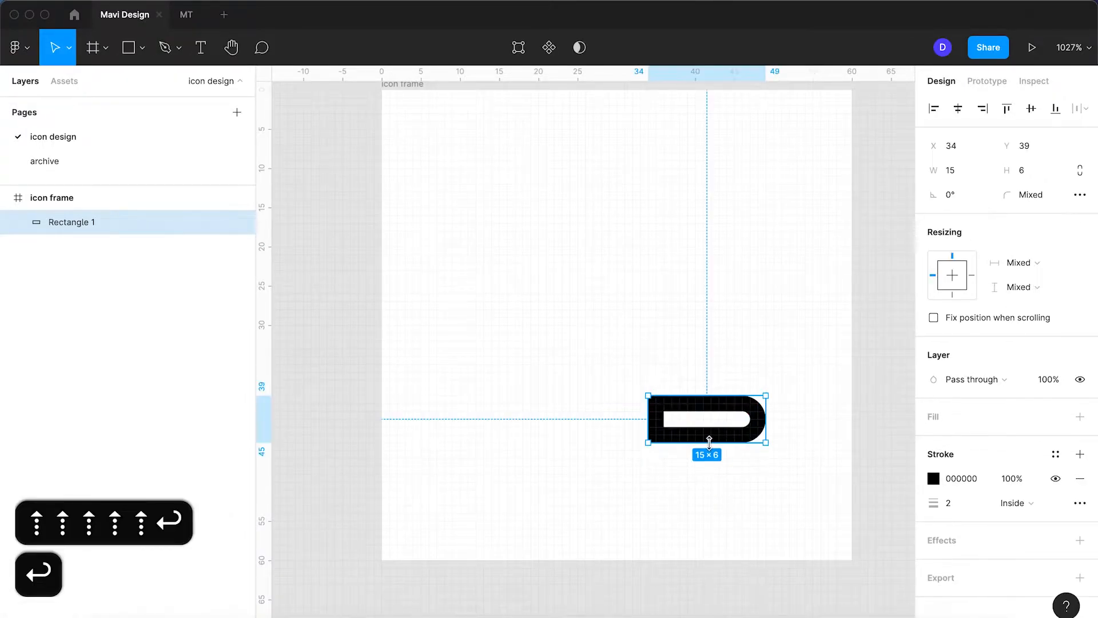
# Place the half-rounded bar at X 33, Y 40 with a width of 19, and add a horizontally mirrored copy overlapping its flat left end
pyautogui.moveTo(712, 440); pyautogui.dragTo(731, 443)
pyautogui.moveTo(669, 423); pyautogui.dragTo(641, 430)
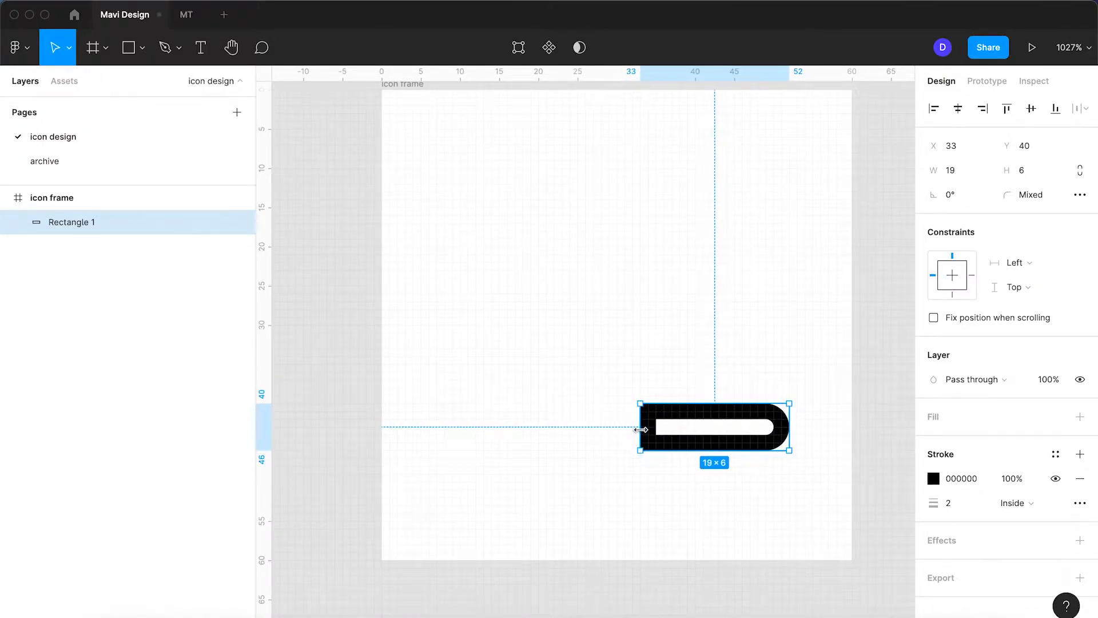
pyautogui.moveTo(745, 450); pyautogui.dragTo(628, 449)
pyautogui.press('super+z')
pyautogui.hotkey('shift', 'h')
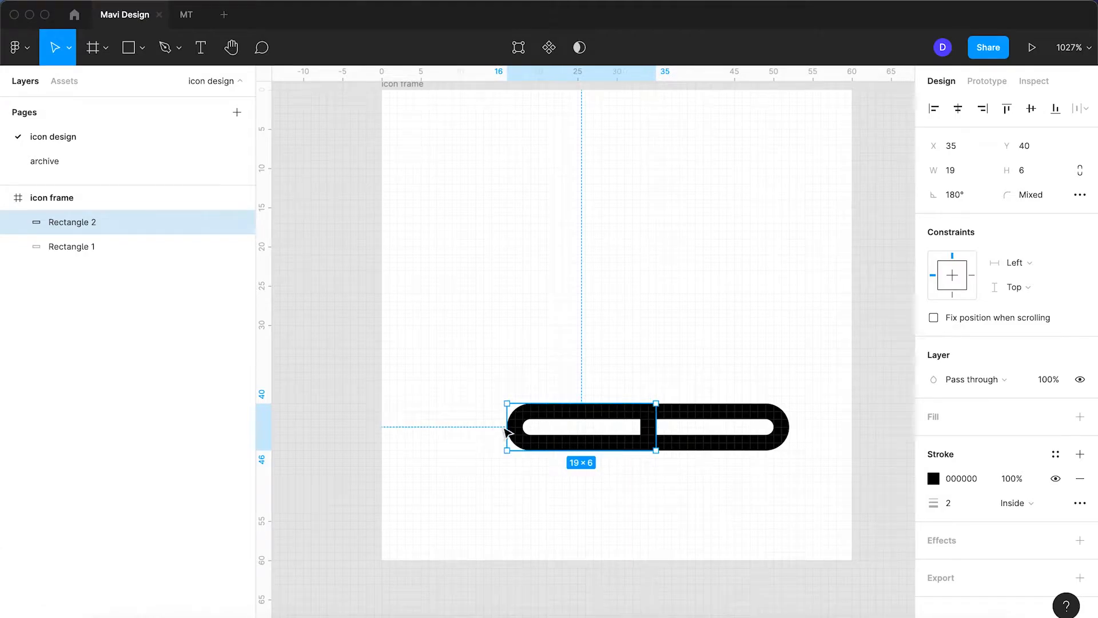
# Stretch the mirrored bar outward at its rounded end until it is 33 wide
pyautogui.moveTo(504, 426); pyautogui.dragTo(413, 426)
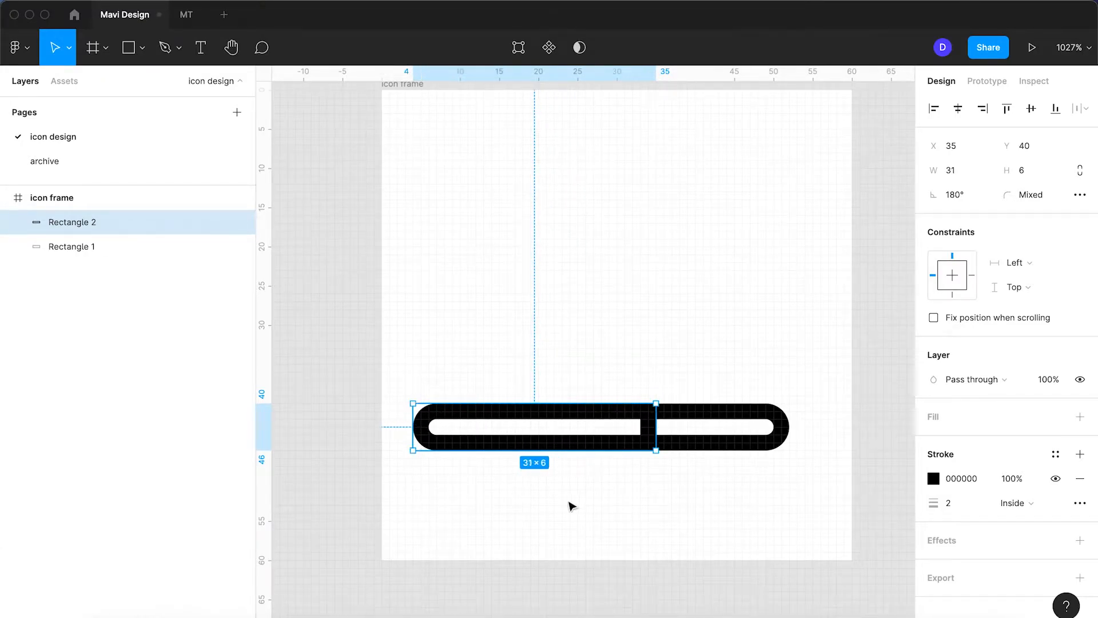
pyautogui.click(579, 508)
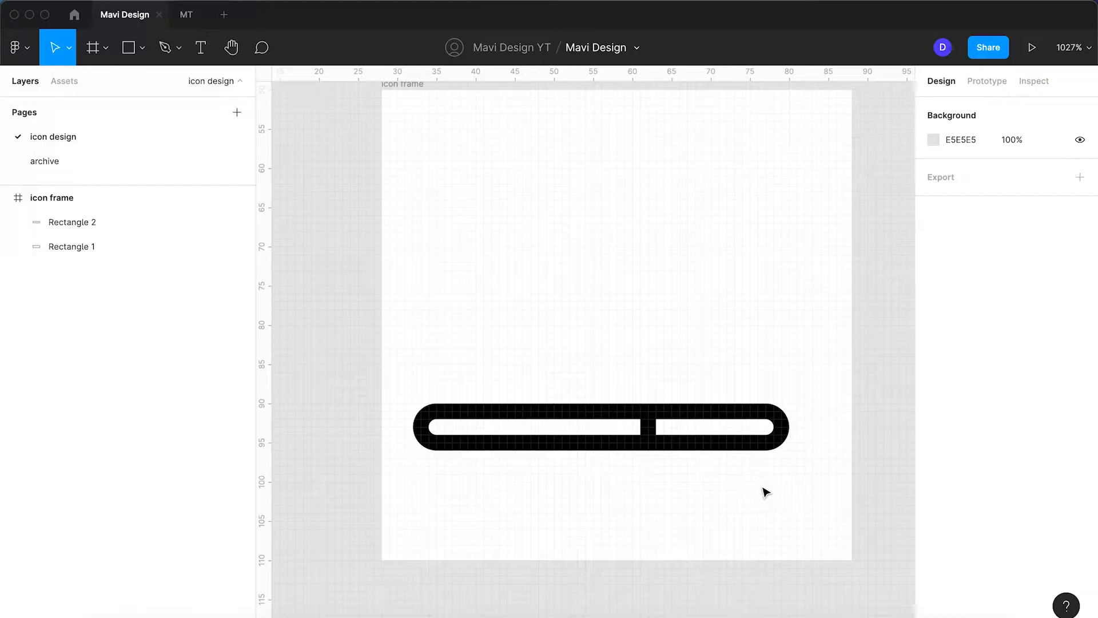
pyautogui.scroll(3, 776, 430)
pyautogui.scroll(-1, 775, 430)
pyautogui.press('space')
pyautogui.moveTo(679, 324); pyautogui.dragTo(725, 329)
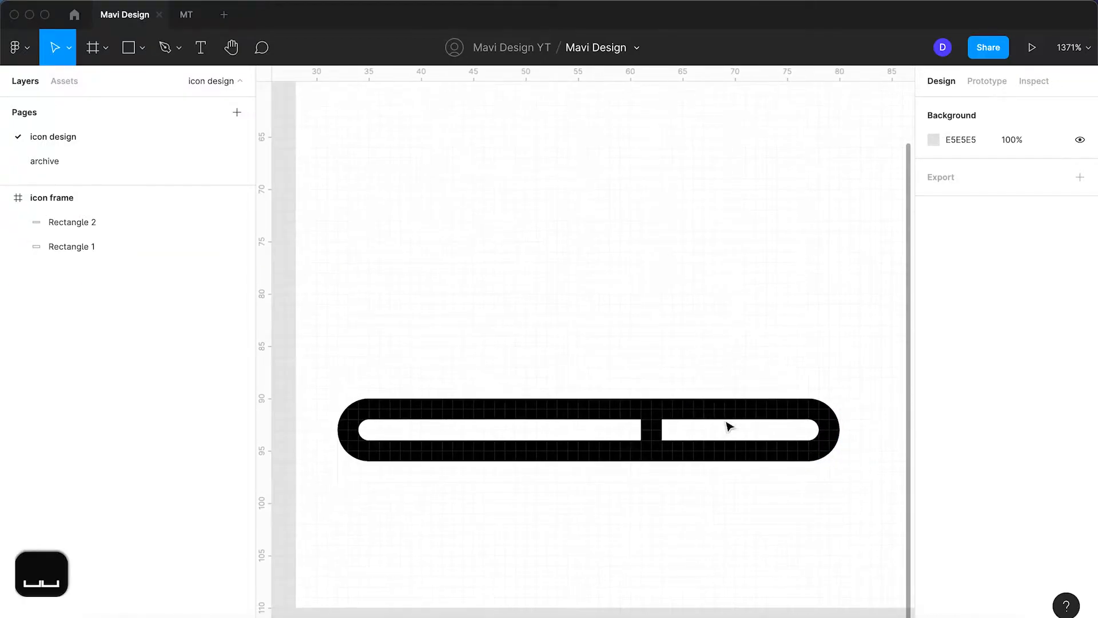
pyautogui.click(715, 463)
pyautogui.click(714, 334)
pyautogui.click(550, 421)
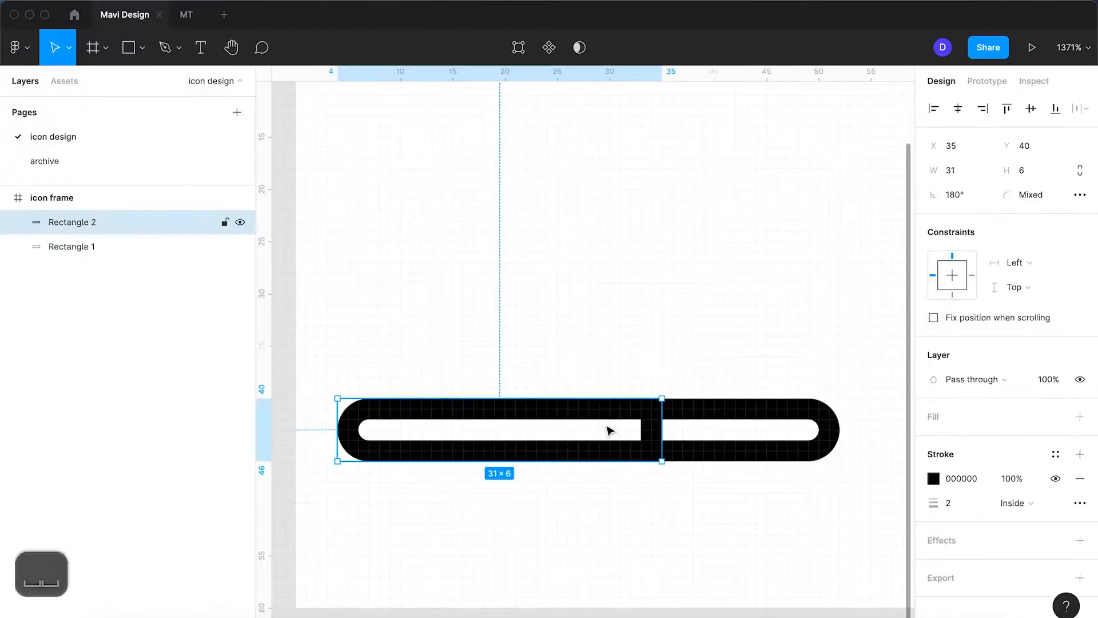
pyautogui.moveTo(336, 428); pyautogui.dragTo(317, 430)
# Move both bars together 3 units to the right within the icon frame
pyautogui.moveTo(752, 508); pyautogui.dragTo(483, 362)
pyautogui.moveTo(611, 456); pyautogui.dragTo(642, 456)
pyautogui.scroll(-2, 642, 456)
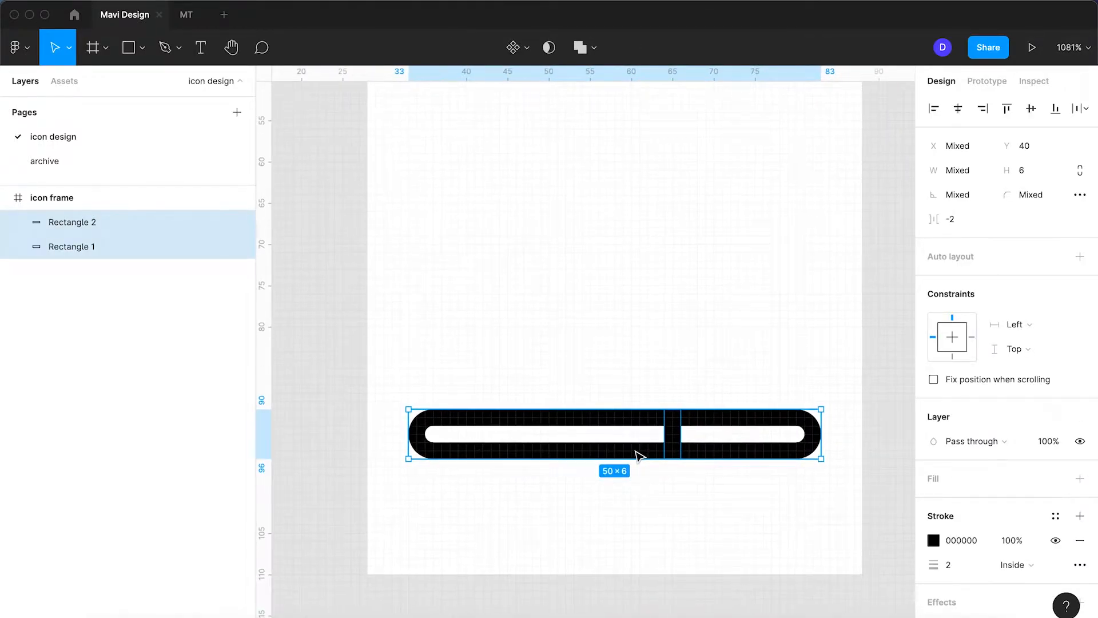
pyautogui.scroll(1, 638, 455)
pyautogui.moveTo(651, 382); pyautogui.dragTo(578, 433)
pyautogui.click(639, 557)
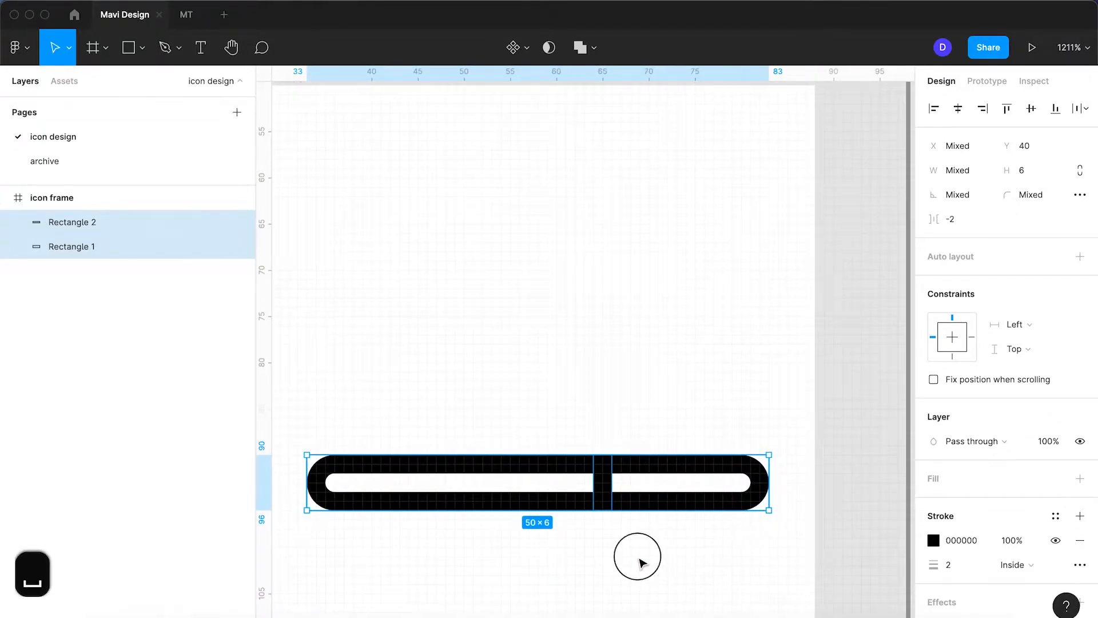
# Shift the divider between the bars 1 unit right by shortening the right bar and widening the left bar to 34
pyautogui.click(624, 509)
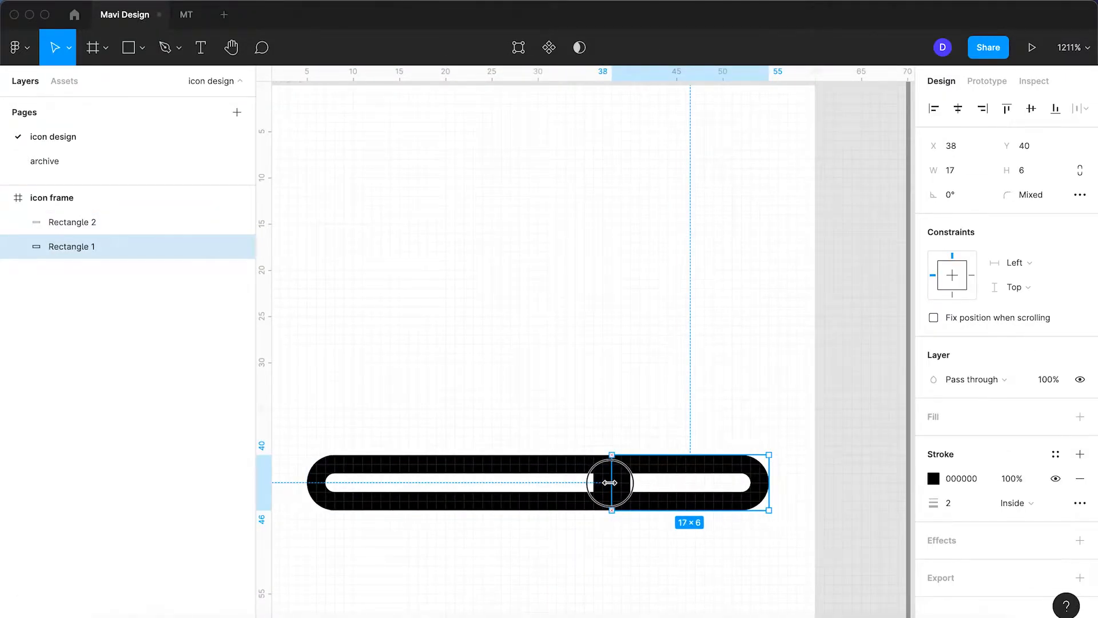
pyautogui.click(542, 506)
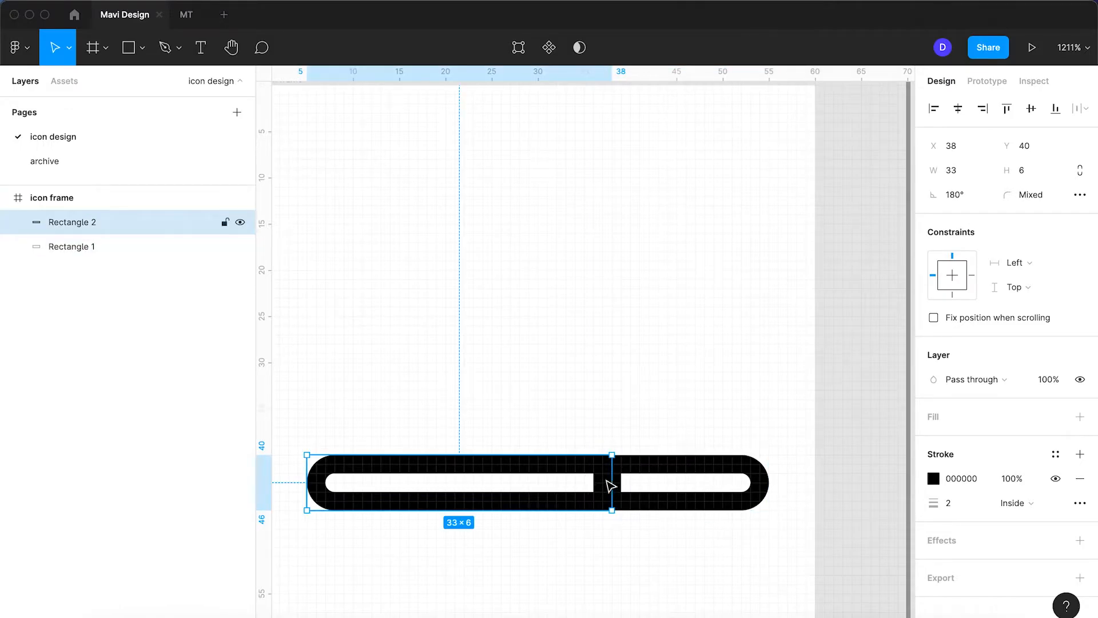
pyautogui.moveTo(608, 479); pyautogui.dragTo(619, 479)
pyautogui.click(657, 390)
# Place a copy of the left bar straight above the original, at Y 11
pyautogui.moveTo(512, 461); pyautogui.dragTo(582, 209)
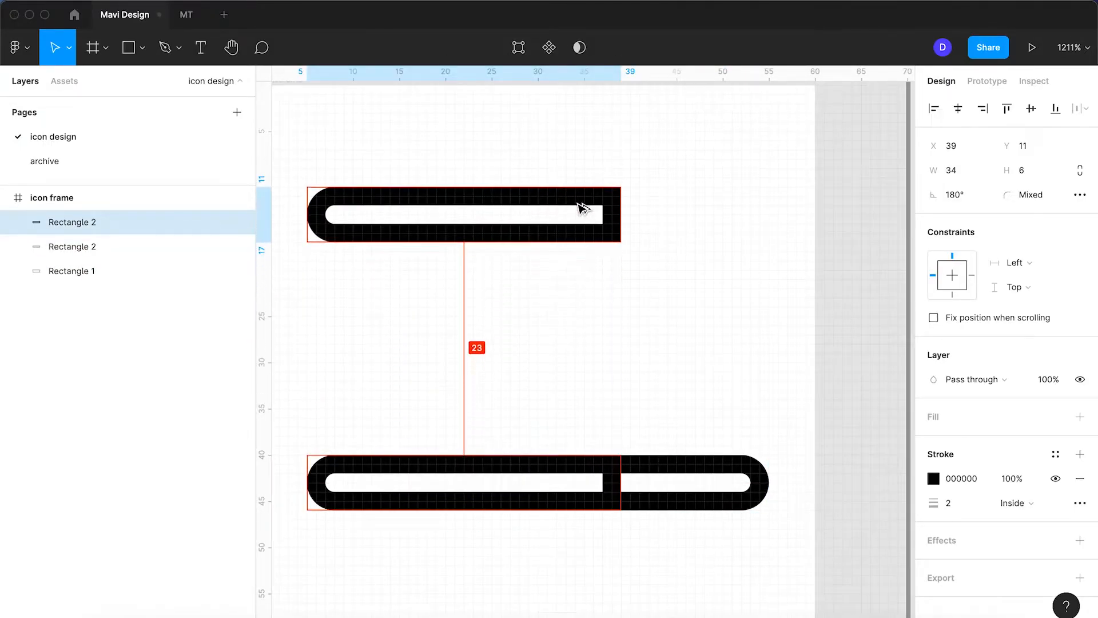
pyautogui.click(432, 284)
# Draw a 34 × 17 rectangle above the left bar at X 5, Y 18, and give it a black inside stroke of width 2
pyautogui.click(131, 48)
pyautogui.moveTo(621, 252); pyautogui.dragTo(306, 408)
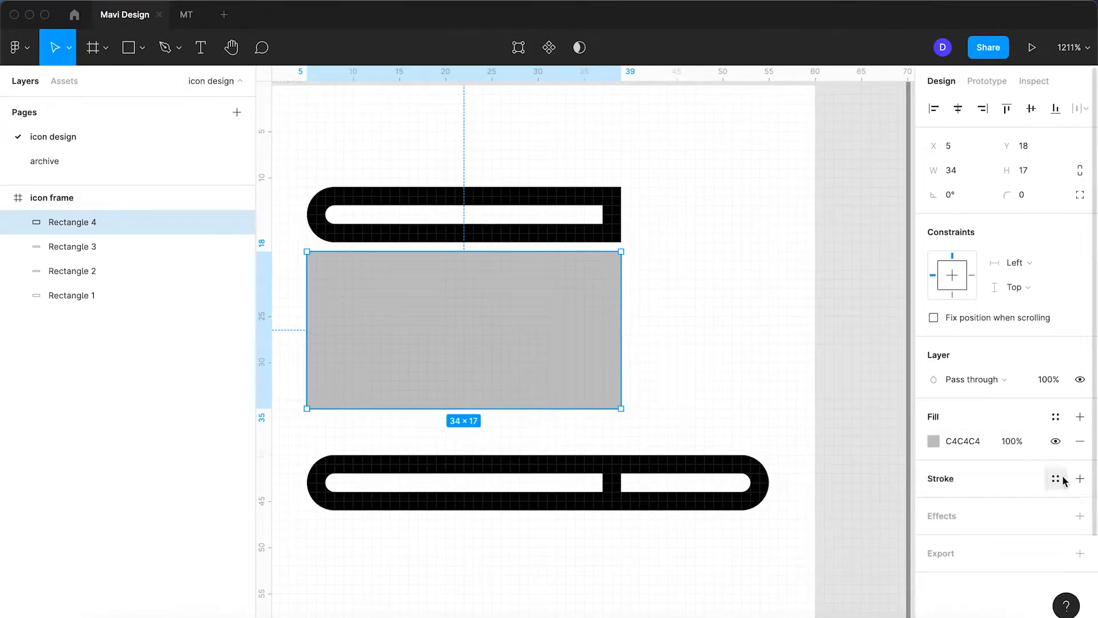
pyautogui.click(1080, 479)
pyautogui.write('2')
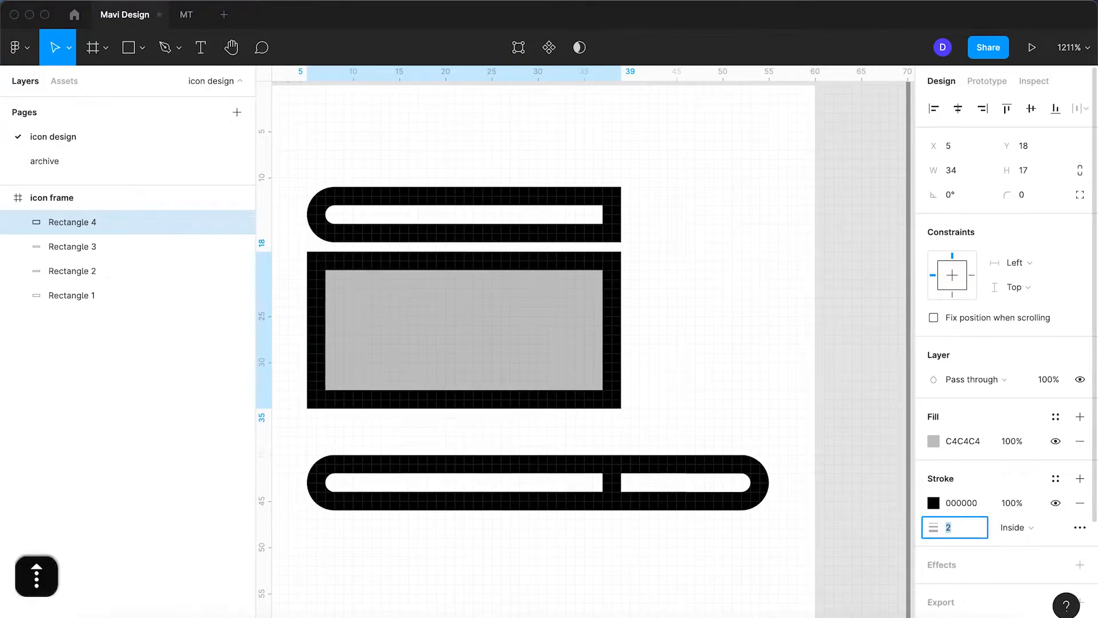
pyautogui.press('Return')
# Delete the copied bar above the new rectangle
pyautogui.click(512, 228)
pyautogui.press('BackSpace')
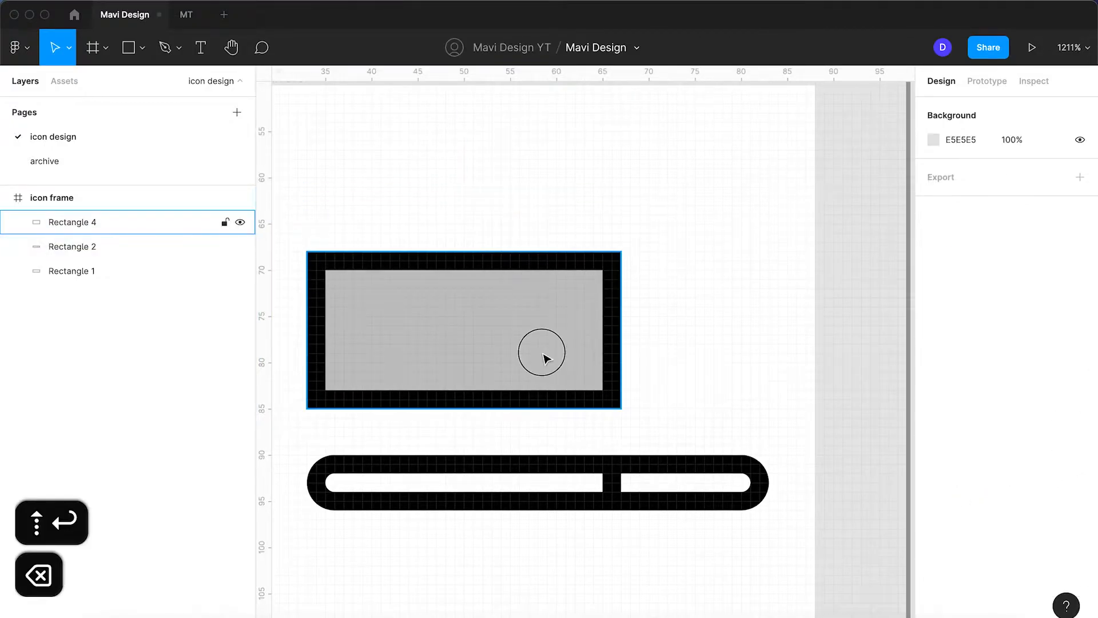
# Align the large rectangle with the right end of the base at X 21, and extend it upward to a height of 27
pyautogui.click(544, 352)
pyautogui.moveTo(560, 365); pyautogui.dragTo(685, 447)
pyautogui.scroll(5, 753, 463)
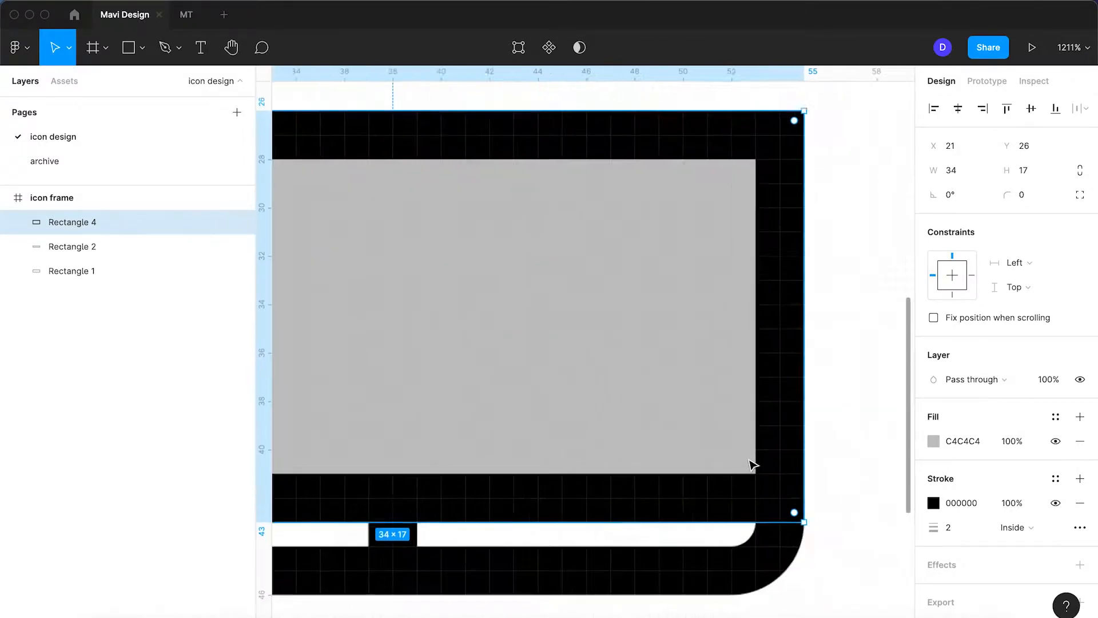
pyautogui.scroll(-6, 757, 471)
pyautogui.moveTo(646, 332); pyautogui.dragTo(647, 250)
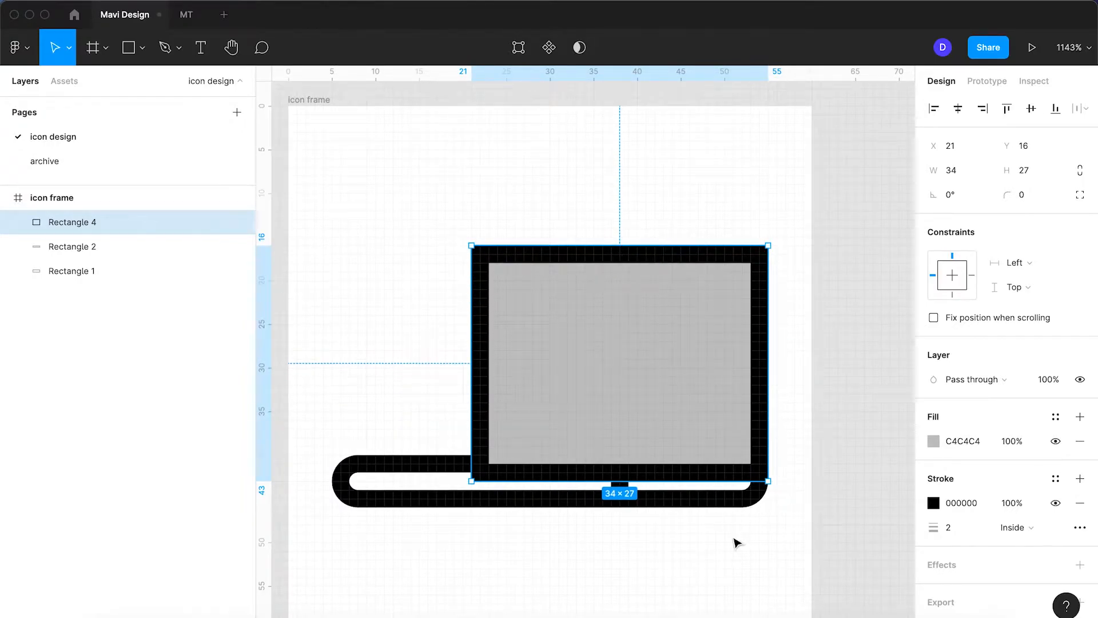
# Slant the large rectangle into a parallelogram by shifting its two top corner points 7 units to the right
pyautogui.doubleClick(678, 296)
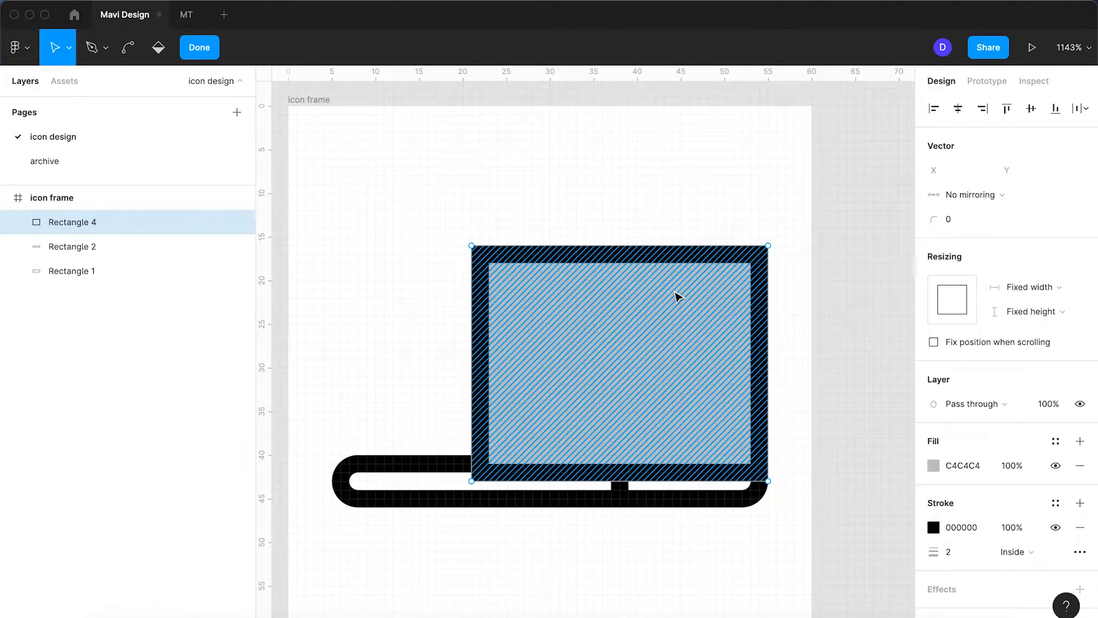
pyautogui.click(769, 247)
pyautogui.press('Right')
pyautogui.press('Right')
pyautogui.press('Right')
pyautogui.press('Right')
pyautogui.press('Right')
pyautogui.press('Right')
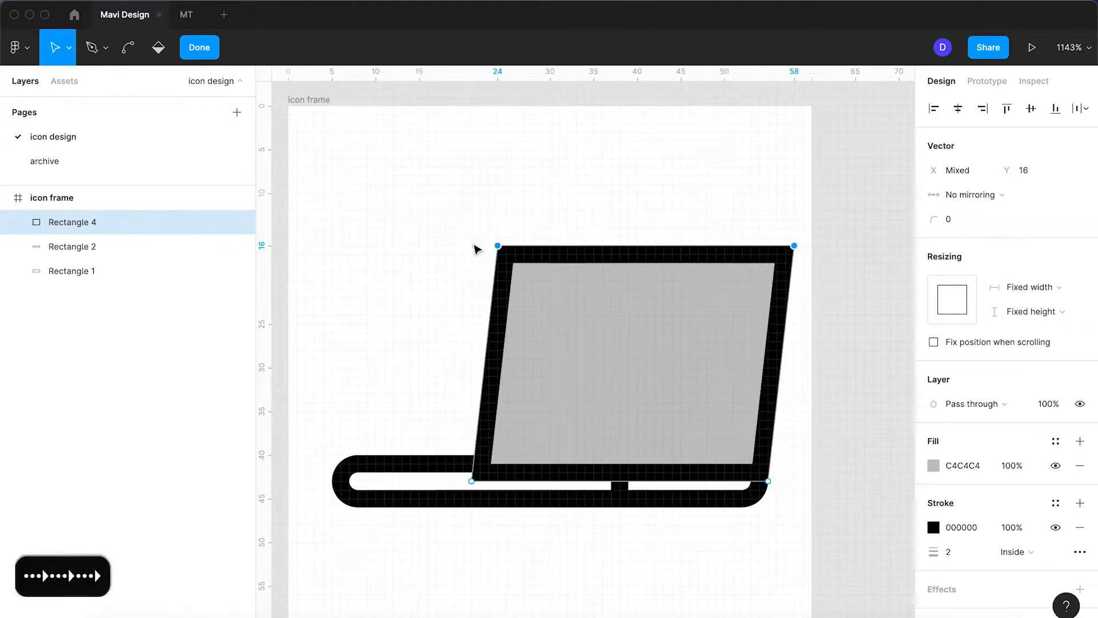
pyautogui.press('Right')
pyautogui.press('Right')
pyautogui.press('Left')
pyautogui.press('Return')
pyautogui.click(418, 253)
# Move the parallelogram and both base bars together 4 units to the left
pyautogui.moveTo(762, 542); pyautogui.dragTo(344, 280)
pyautogui.press('Left')
pyautogui.press('Left')
pyautogui.press('Left')
pyautogui.press('Left')
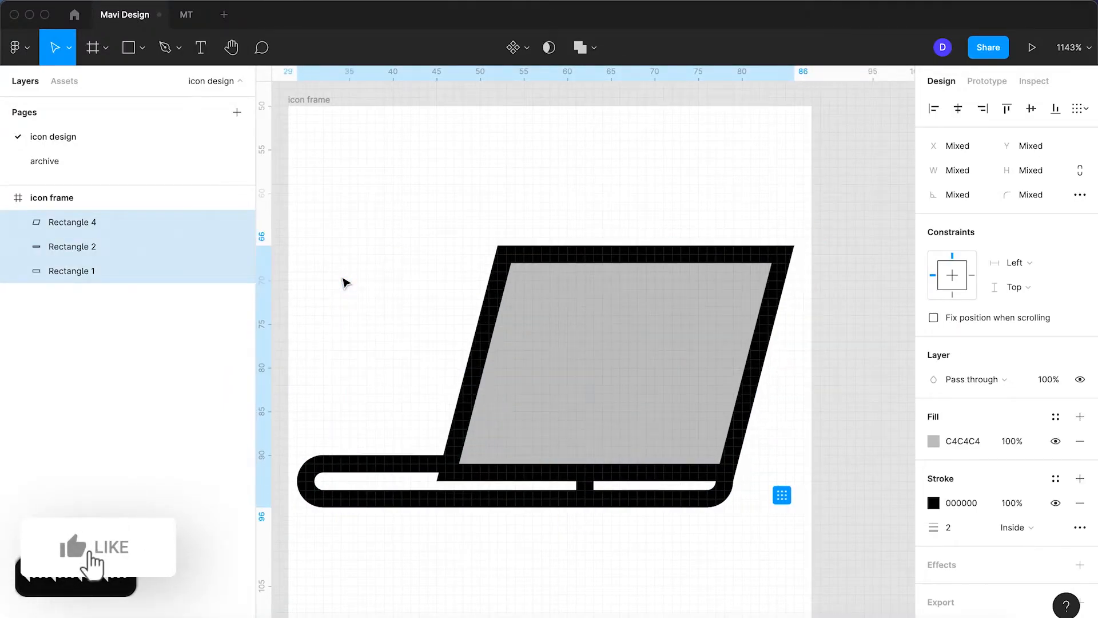
pyautogui.click(488, 174)
pyautogui.doubleClick(522, 278)
pyautogui.click(498, 245)
pyautogui.keyDown('shift'); pyautogui.click(794, 246); pyautogui.keyUp('shift')
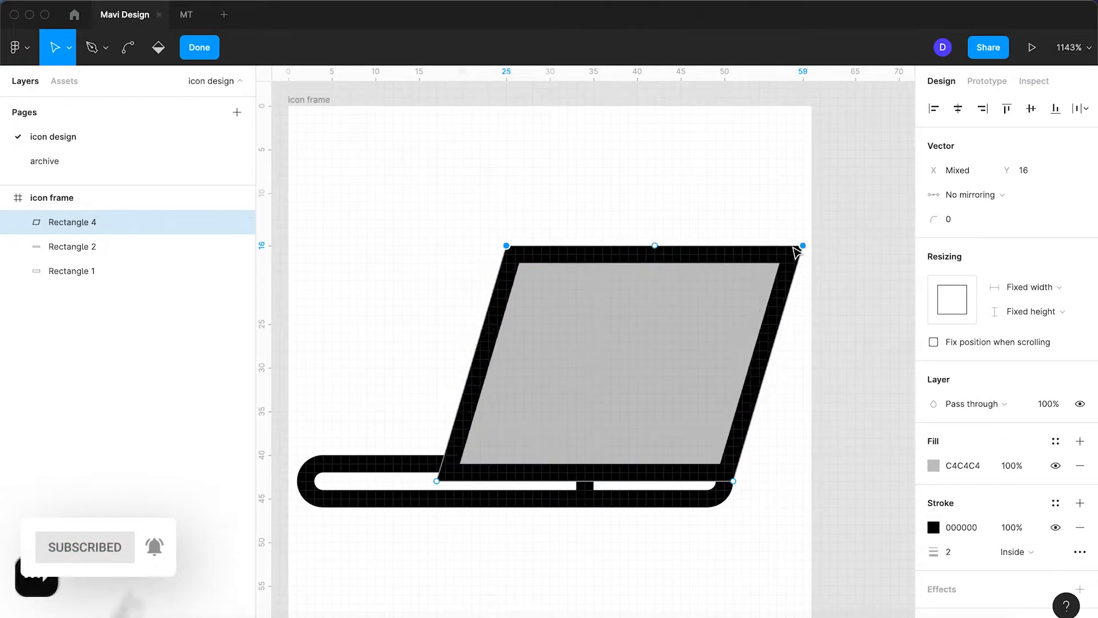
pyautogui.press('Escape')
pyautogui.click(667, 194)
# Remove the grey fill from the parallelogram so only its stroke remains
pyautogui.click(677, 400)
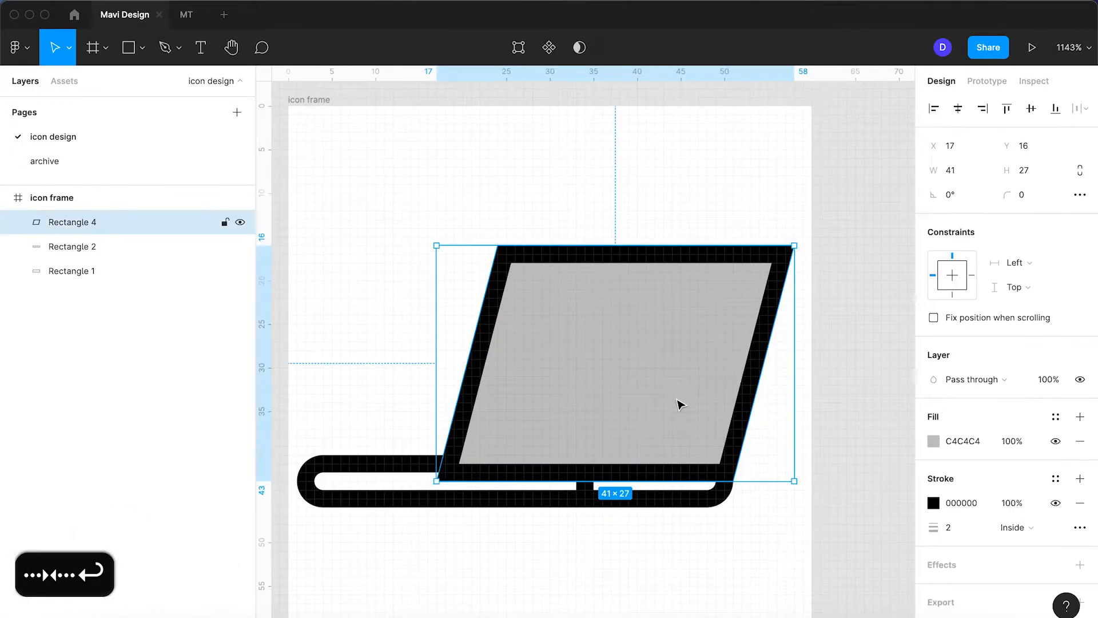
pyautogui.click(1081, 441)
pyautogui.click(790, 575)
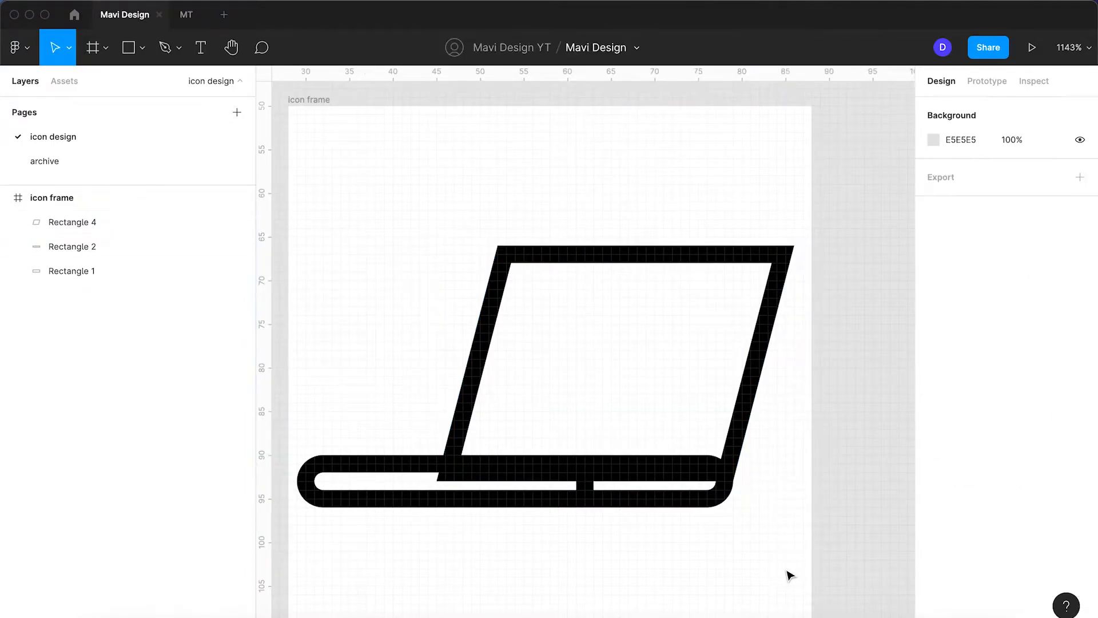
# Delete the bottom edge of the parallelogram to leave an open three-sided outline
pyautogui.doubleClick(759, 372)
pyautogui.click(585, 481)
pyautogui.press('BackSpace')
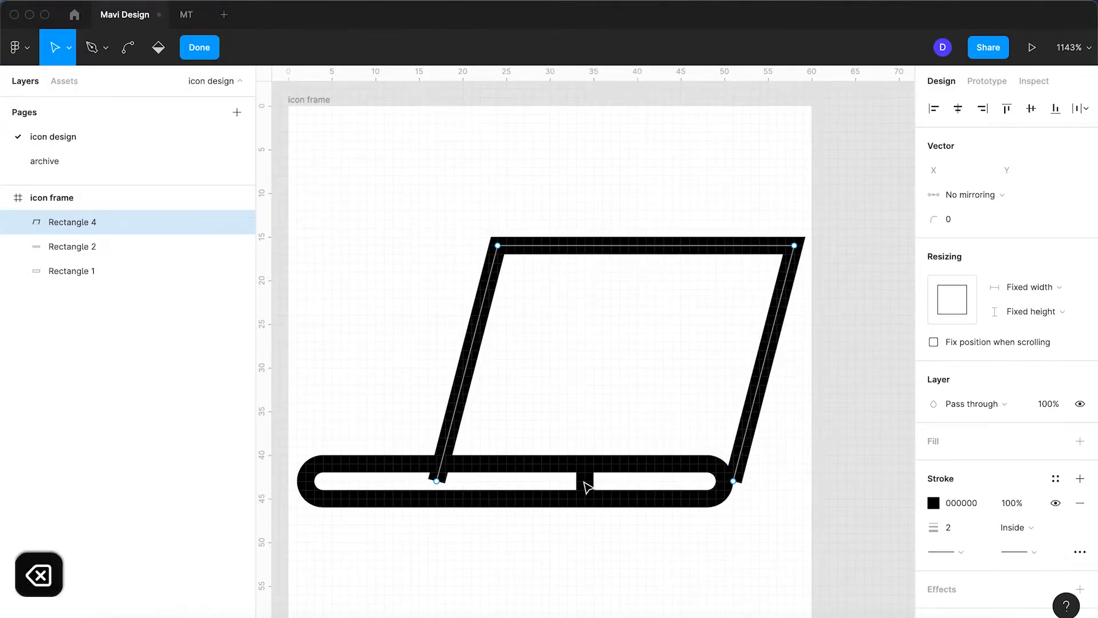
pyautogui.press('Return')
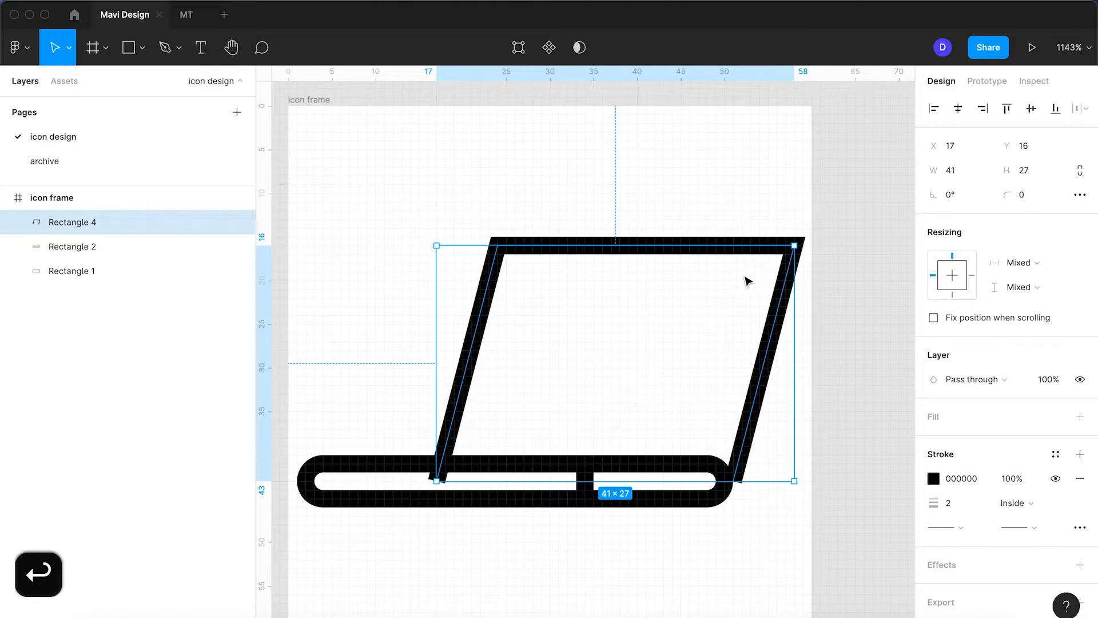
# Shrink the open outline to 37 × 25 at X 19, Y 18, keeping its lower ends inside the base
pyautogui.moveTo(744, 244); pyautogui.dragTo(741, 266)
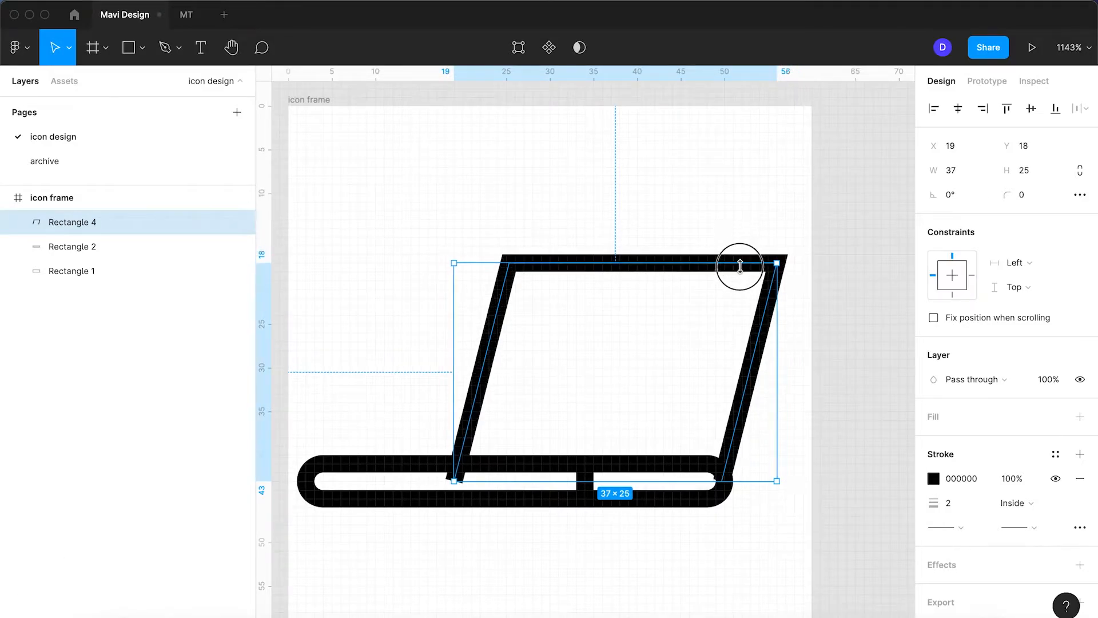
pyautogui.scroll(5, 774, 473)
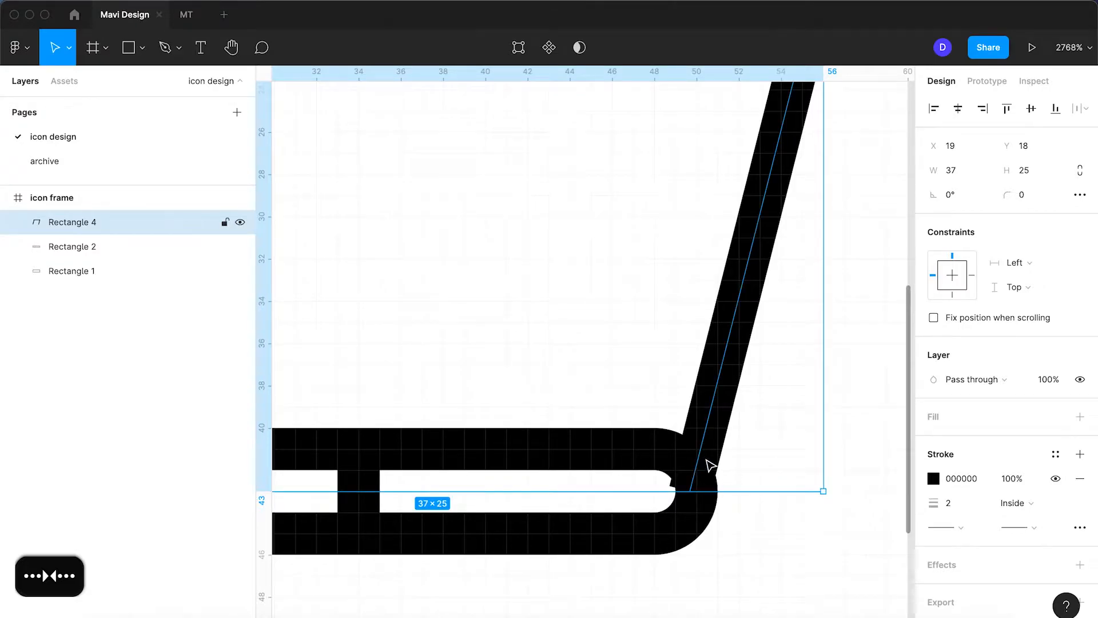
pyautogui.click(709, 462)
pyautogui.scroll(-5, 710, 463)
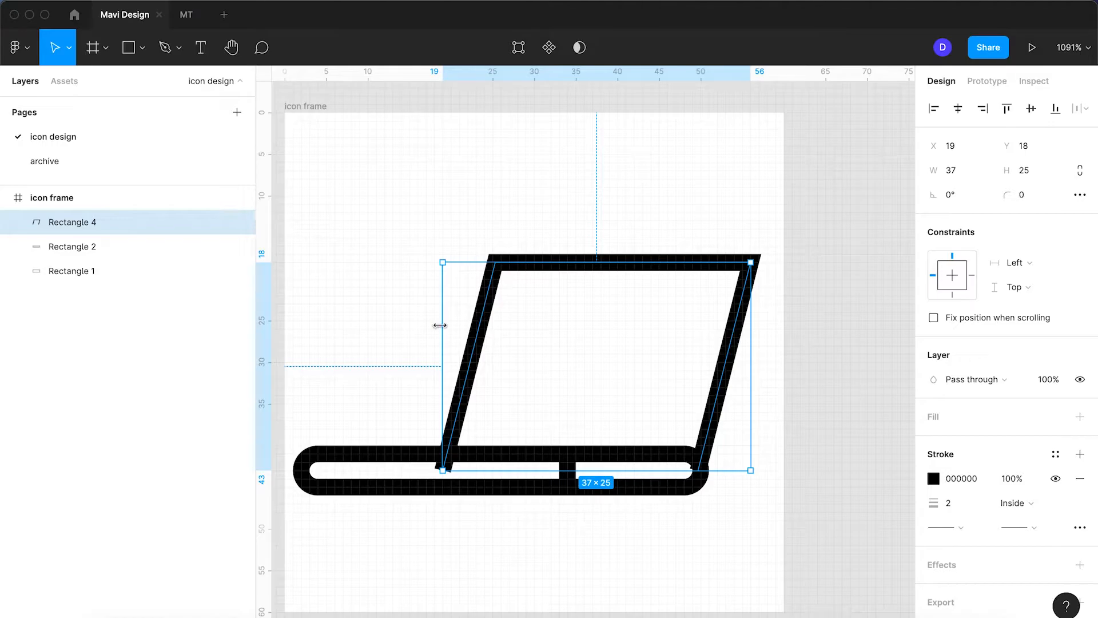
# Widen the open outline to 38 while keeping it at X 19, and inspect where its right side meets the base
pyautogui.moveTo(438, 324); pyautogui.dragTo(435, 325)
pyautogui.press('Right')
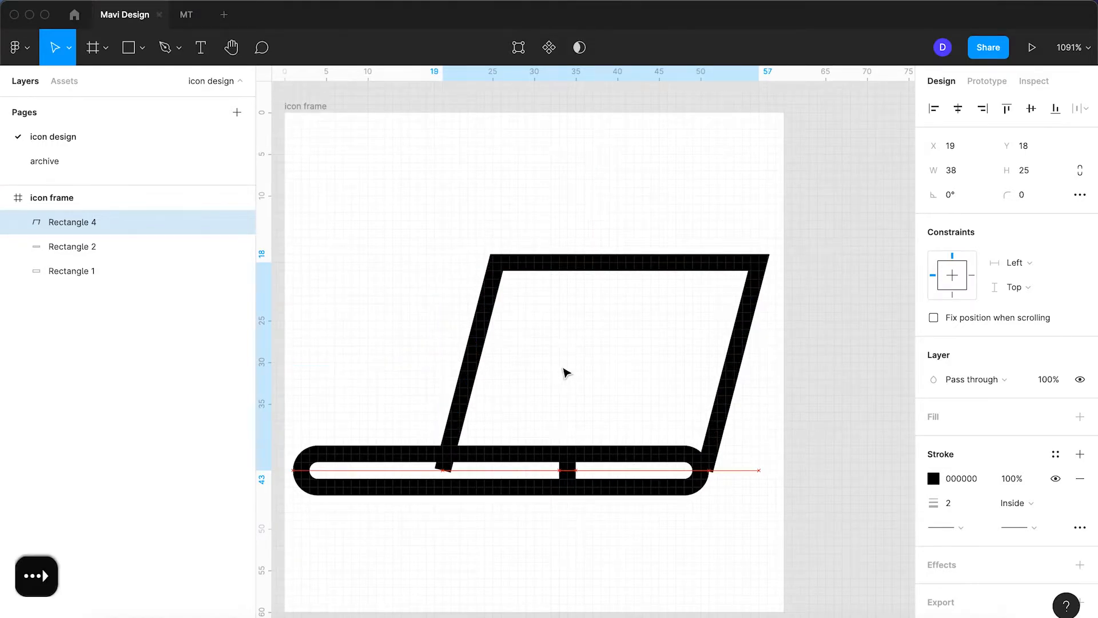
pyautogui.scroll(5, 728, 417)
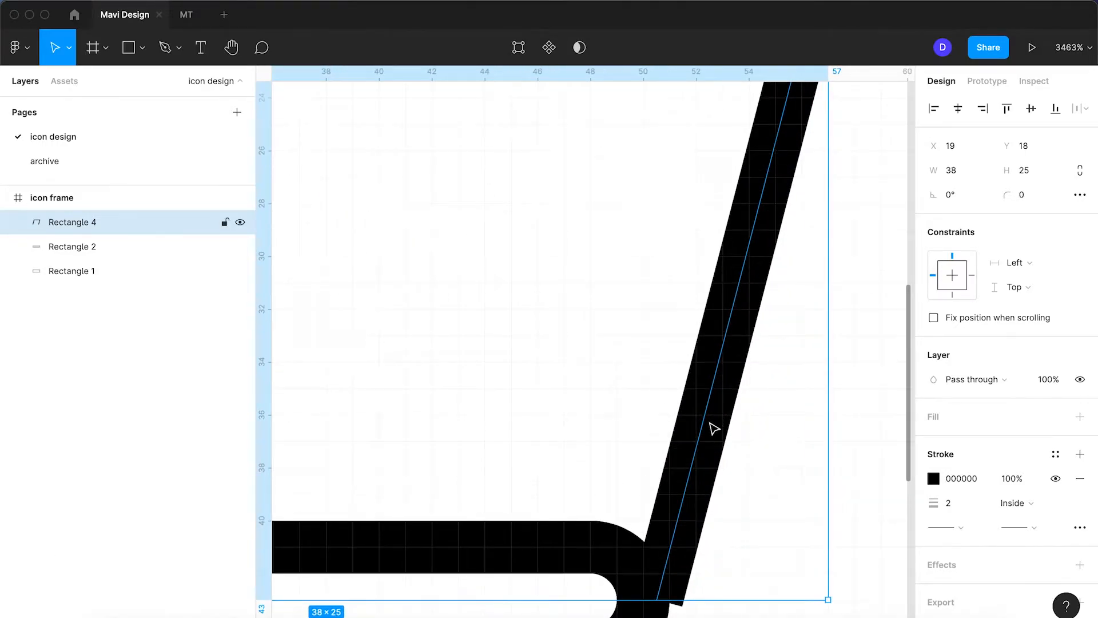
# Move the open outline's lower-right end point to X 50, Y 43 and its lower-left end point to X 18.5, Y 43
pyautogui.doubleClick(704, 422)
pyautogui.moveTo(657, 599); pyautogui.dragTo(648, 601)
pyautogui.scroll(-5, 649, 604)
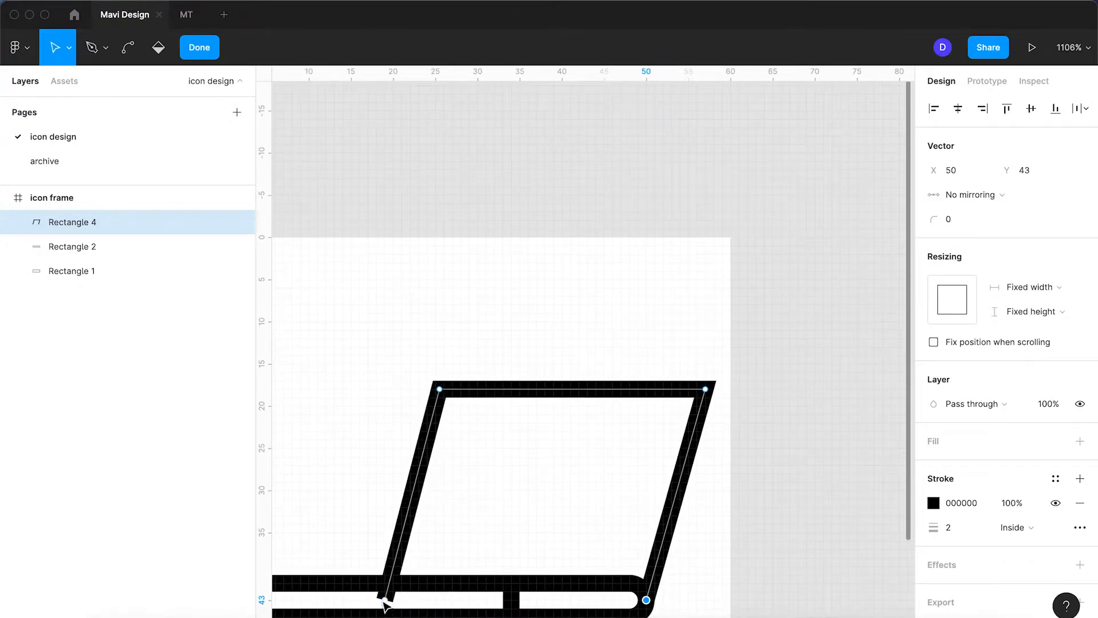
pyautogui.moveTo(383, 599); pyautogui.dragTo(381, 600)
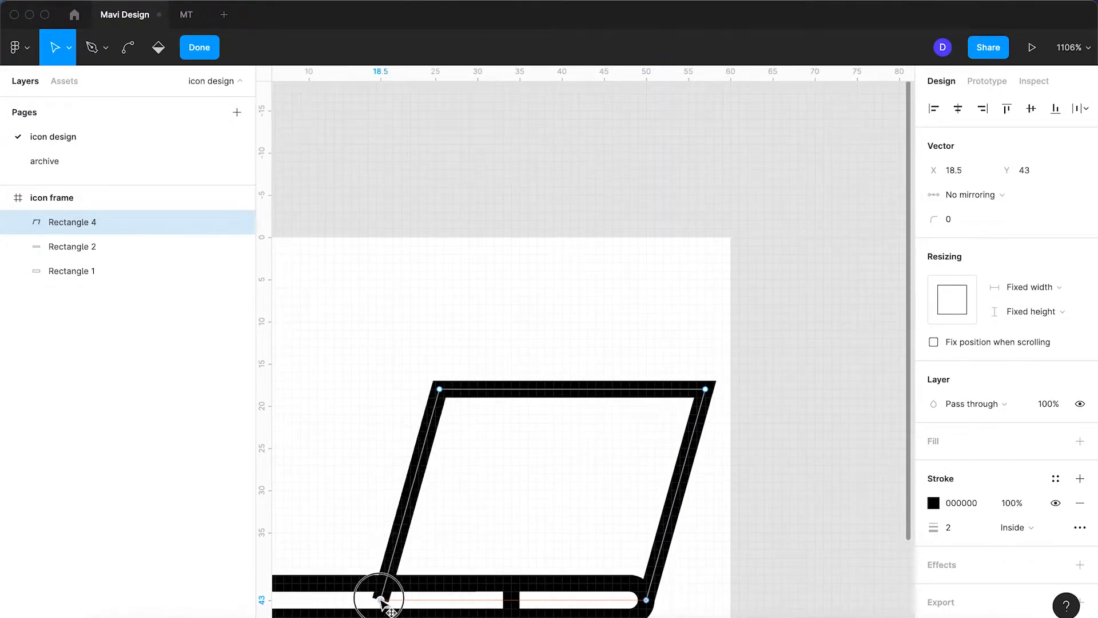
pyautogui.scroll(-3, 381, 600)
pyautogui.hscroll(-2, 381, 600)
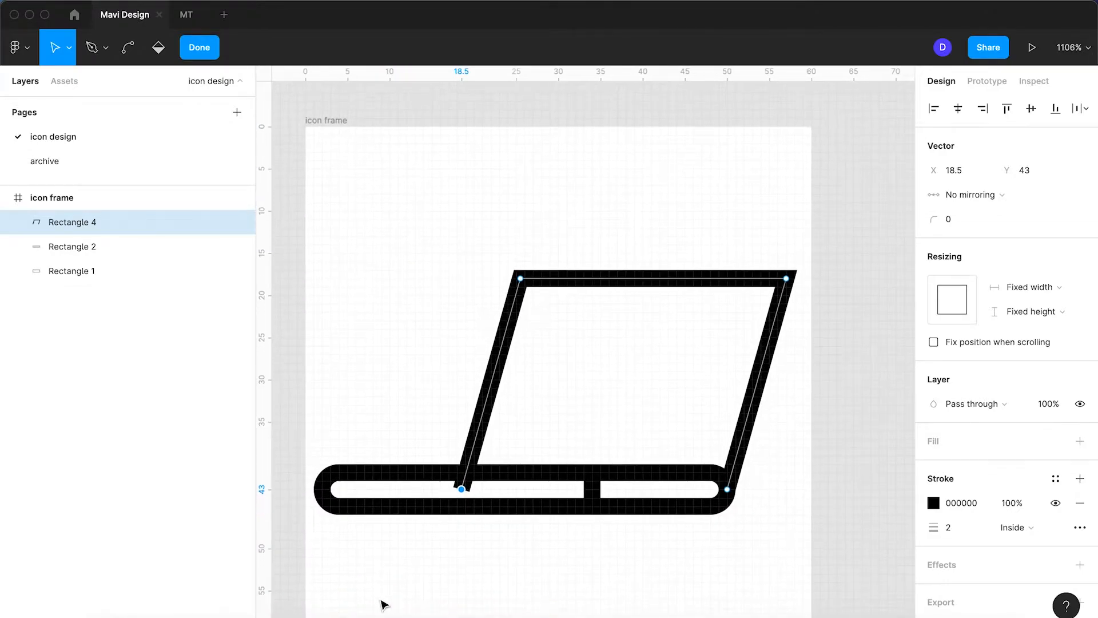
# Add a point on the outline's left edge, place it within the base's upper stroke at X 19, and delete the end point below it
pyautogui.click(490, 384)
pyautogui.moveTo(490, 385); pyautogui.dragTo(467, 475)
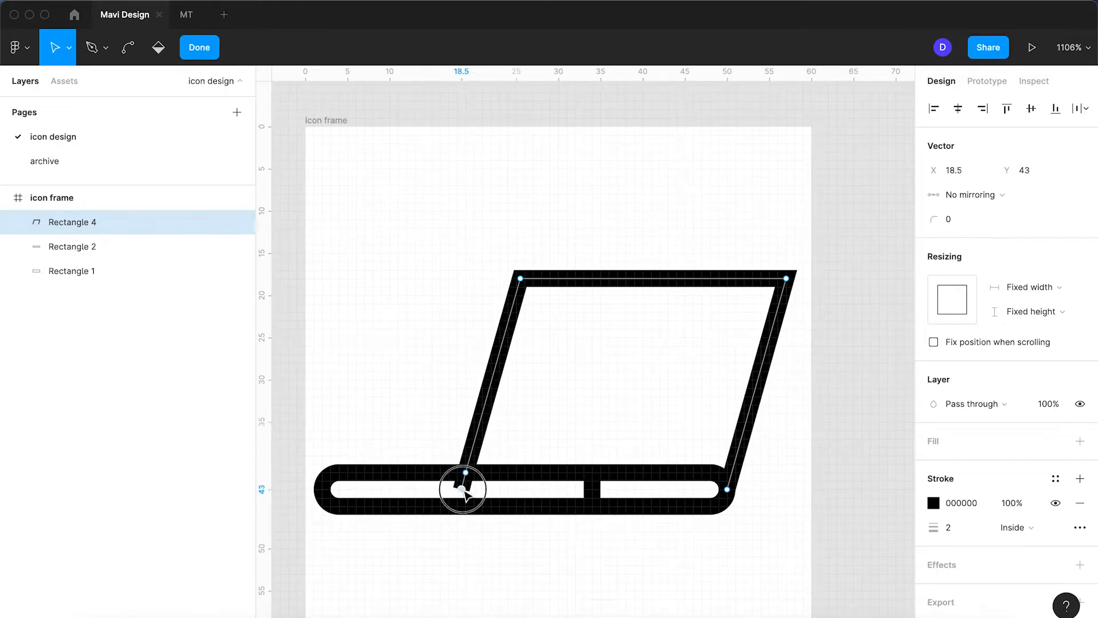
pyautogui.press('BackSpace')
pyautogui.press('Return')
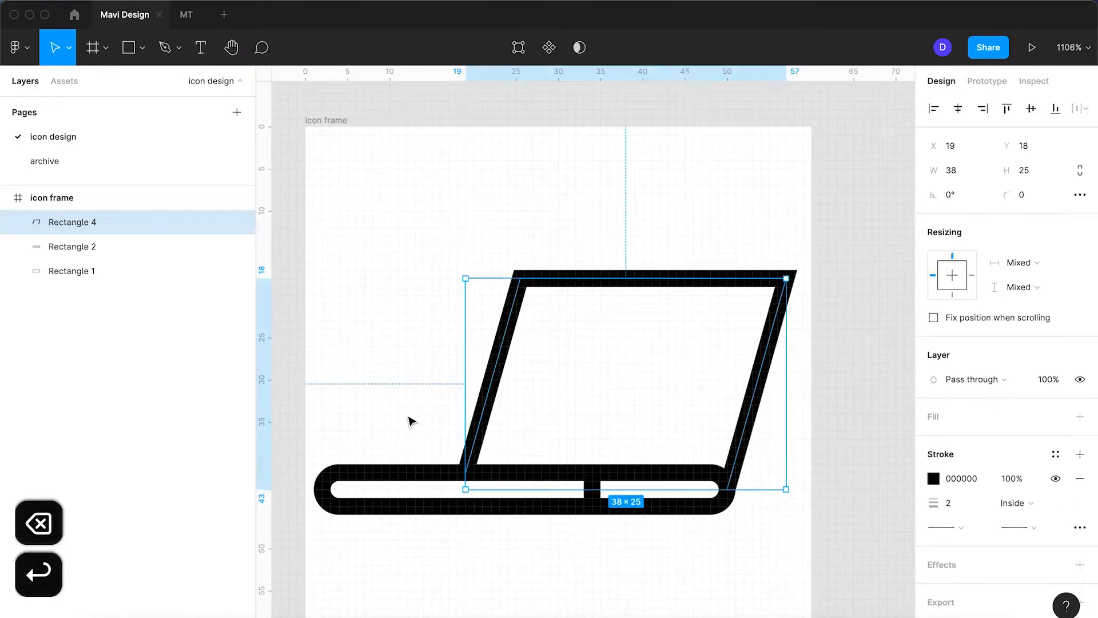
# Round the open outline's upper corners with a corner radius of 2
pyautogui.click(568, 284)
pyautogui.click(1021, 197)
pyautogui.press('Up')
pyautogui.press('Up')
pyautogui.press('Up')
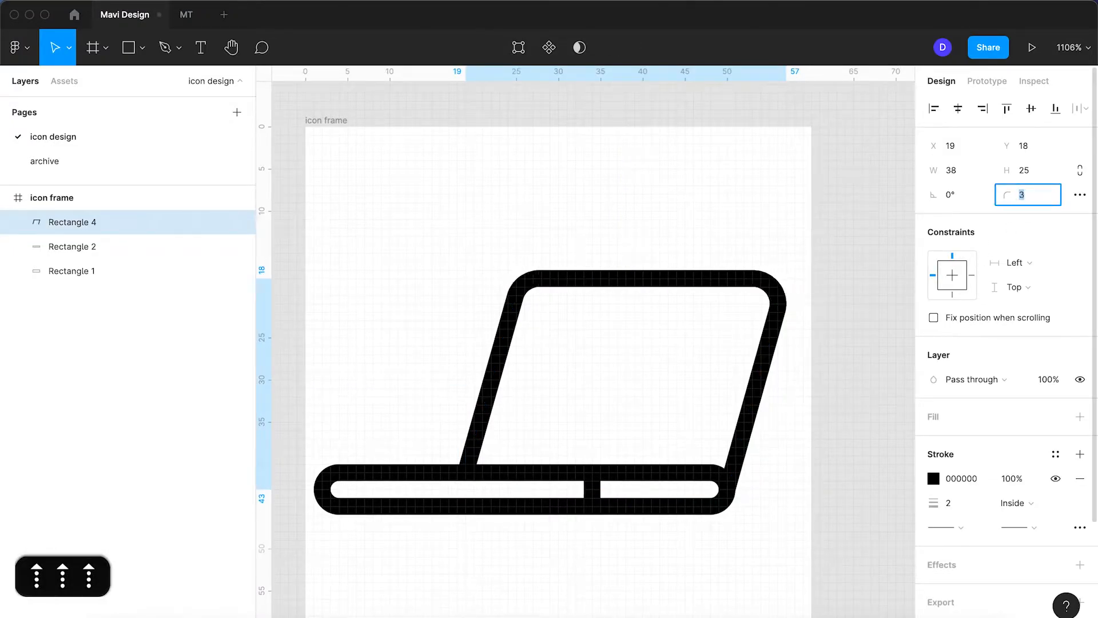
pyautogui.press('Down')
pyautogui.press('Return')
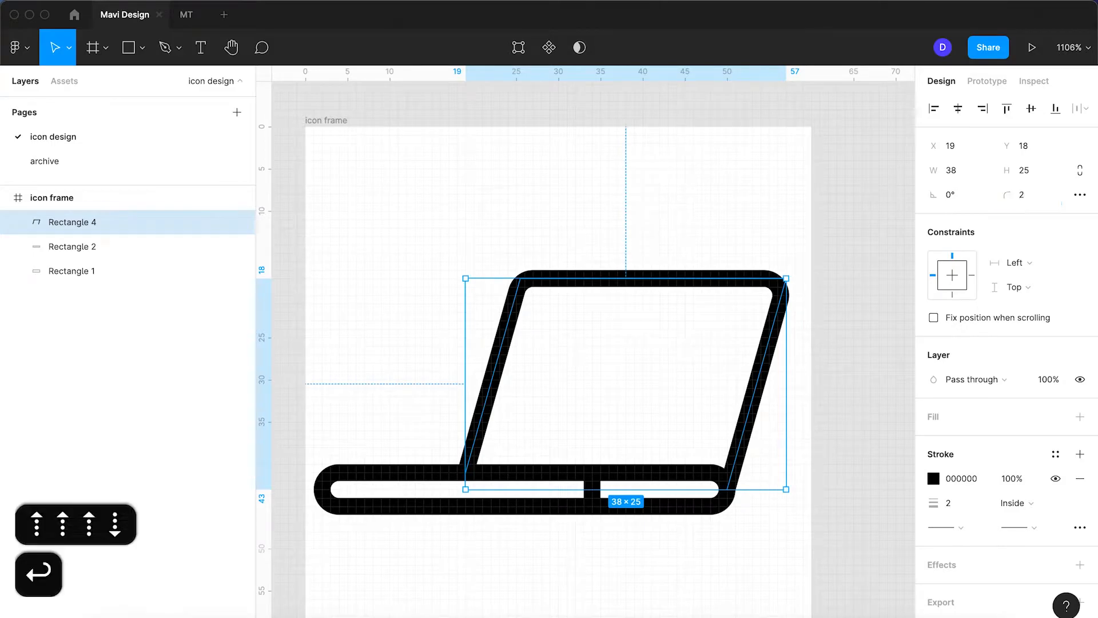
# Duplicate the screen outline and shrink the copy to 30 × 20 at X 23, Y 23 inside the original
pyautogui.click(674, 184)
pyautogui.scroll(-5, 674, 185)
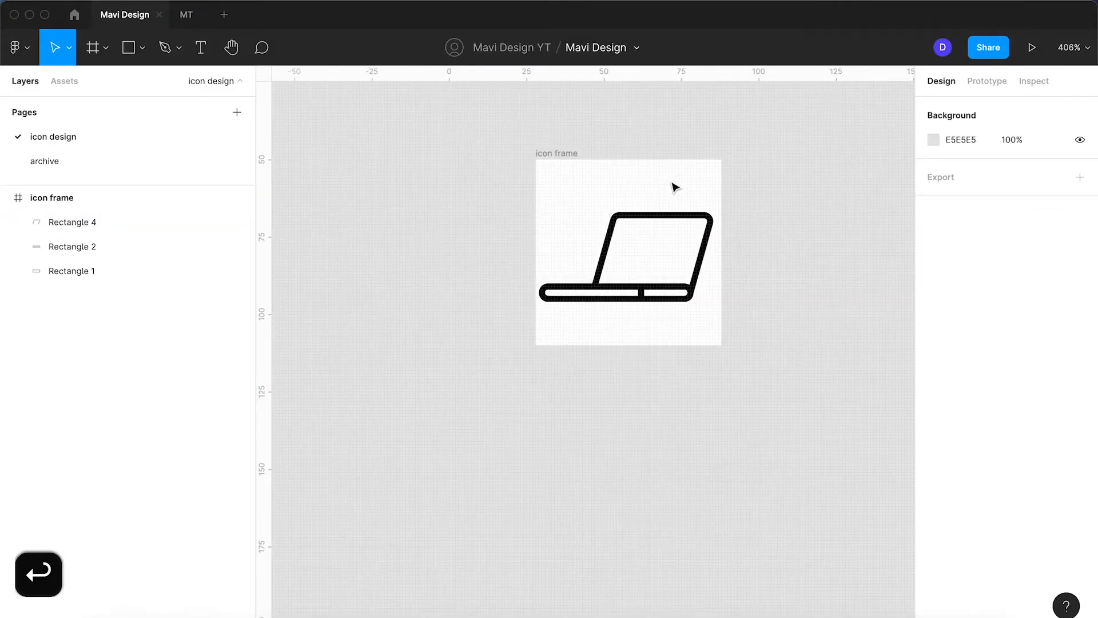
pyautogui.scroll(5, 675, 187)
pyautogui.click(687, 229)
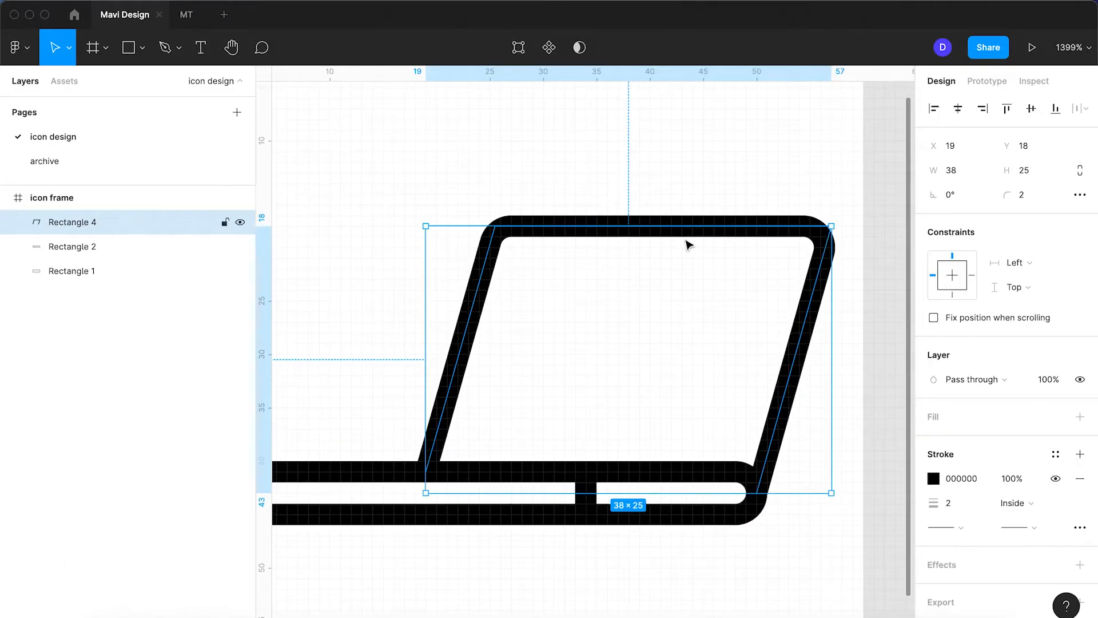
pyautogui.press('super+c')
pyautogui.press('super+v')
pyautogui.moveTo(681, 226); pyautogui.dragTo(679, 278)
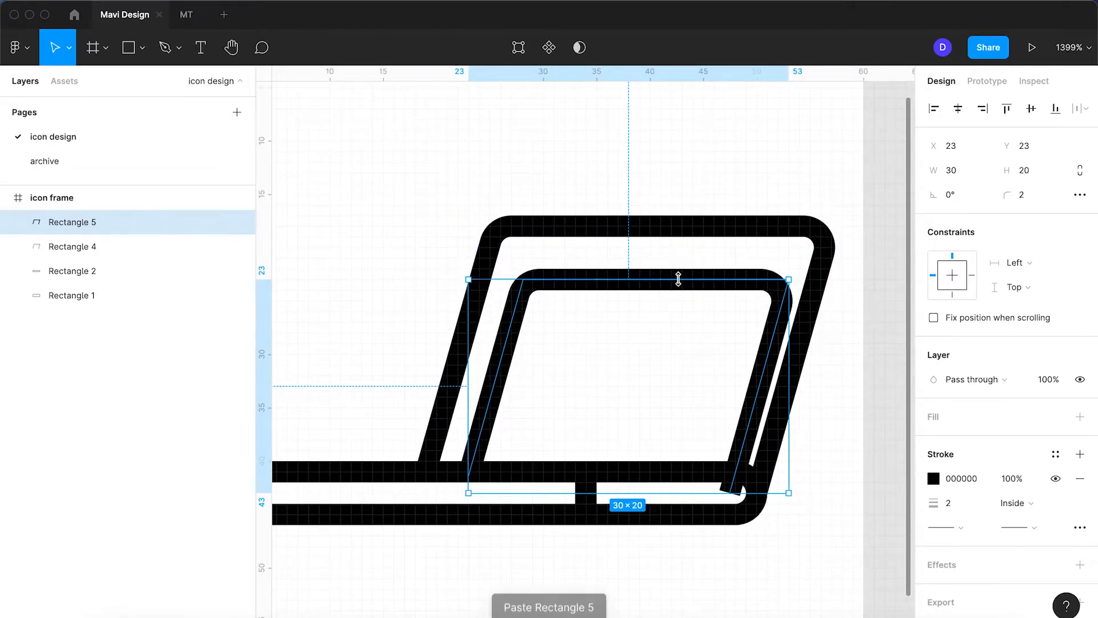
# Try the inner copy with a corner radius of 0 at X 23, Y 22, and delete it
pyautogui.click(1023, 194)
pyautogui.press('Down')
pyautogui.press('Down')
pyautogui.press('Return')
pyautogui.press('Left')
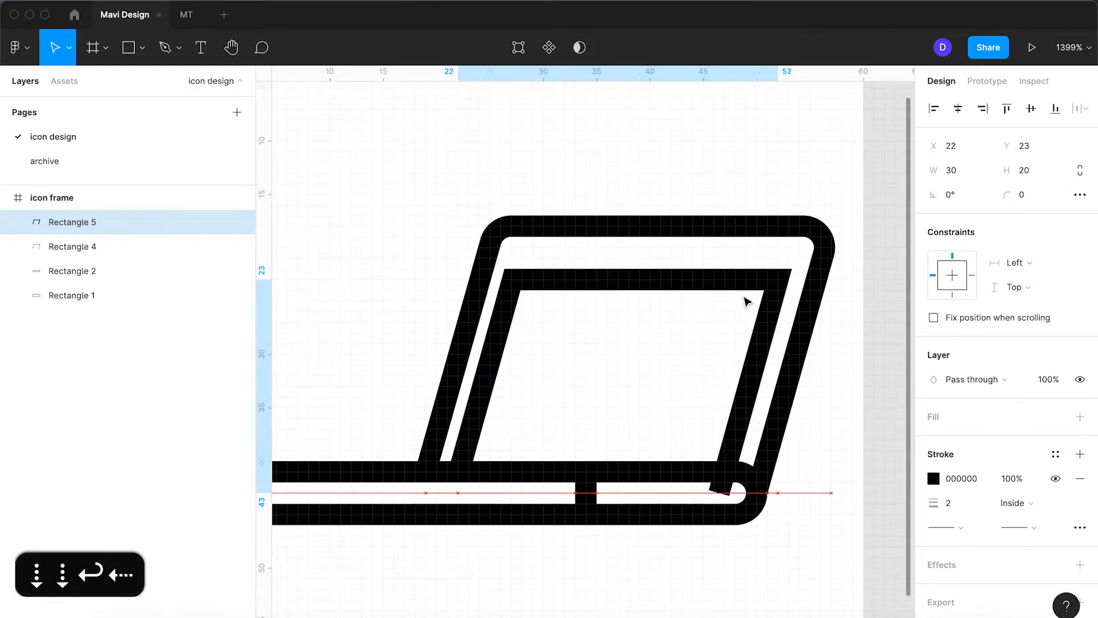
pyautogui.press('Up')
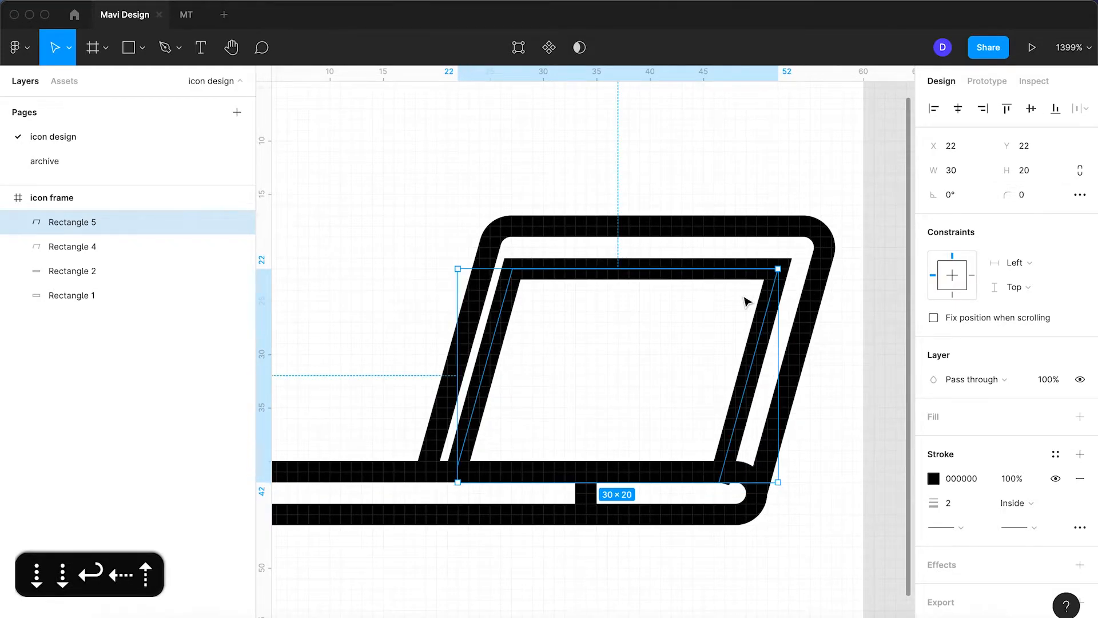
pyautogui.moveTo(779, 268)
pyautogui.mouseDown()
pyautogui.moveTo(792, 260)
pyautogui.moveTo(777, 270)
pyautogui.mouseUp()
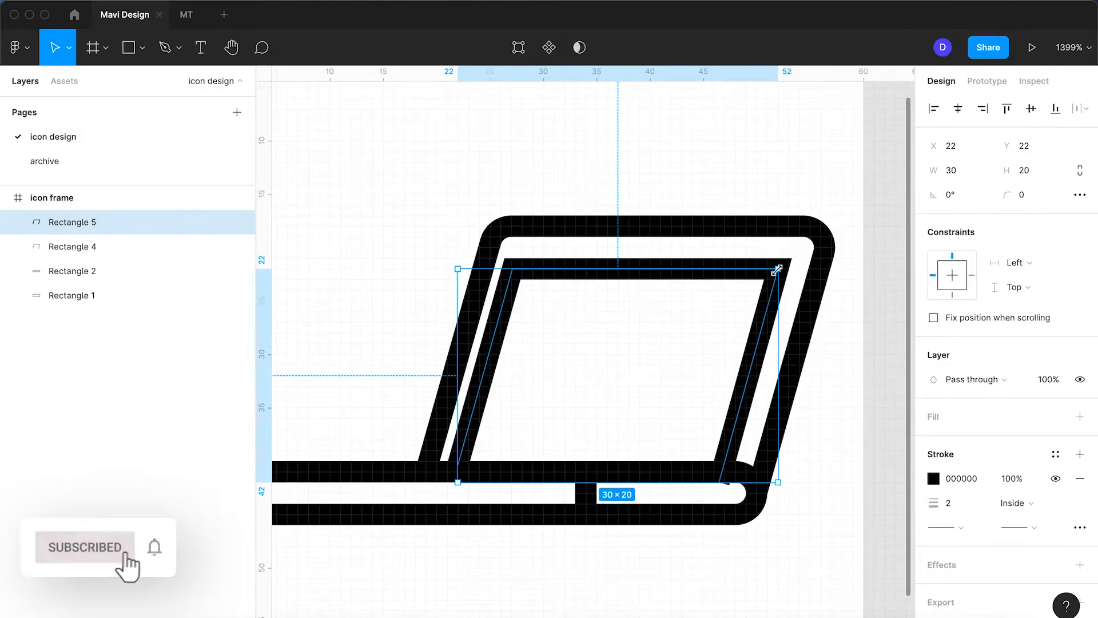
pyautogui.press('Right')
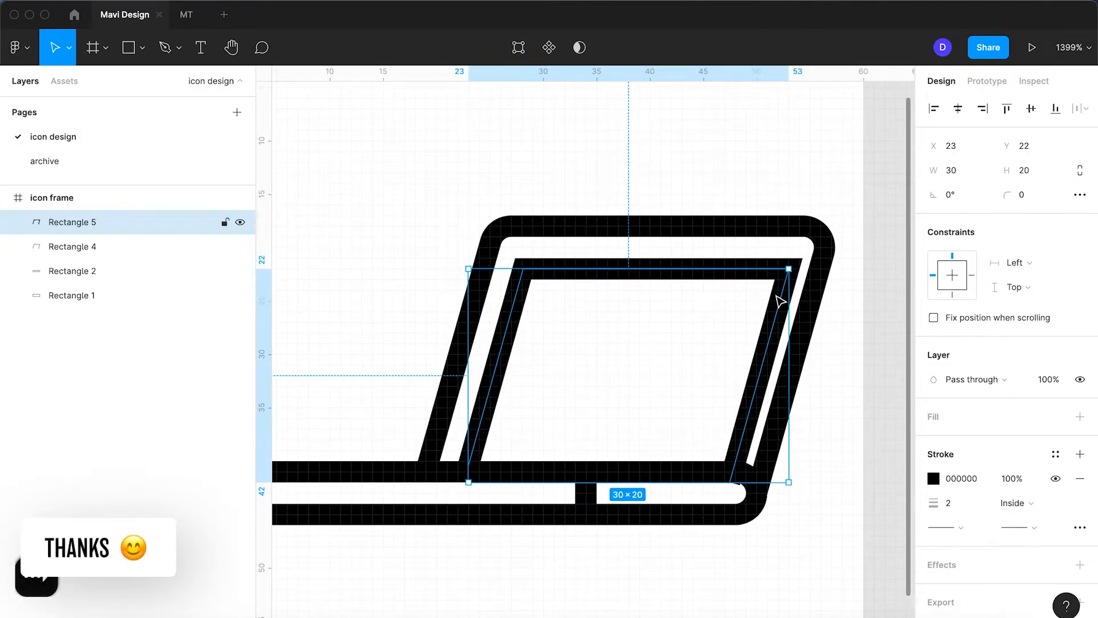
pyautogui.press('BackSpace')
# Duplicate the rounded screen outline in place and set the copy's corner radius to 0
pyautogui.click(809, 317)
pyautogui.press('super+c')
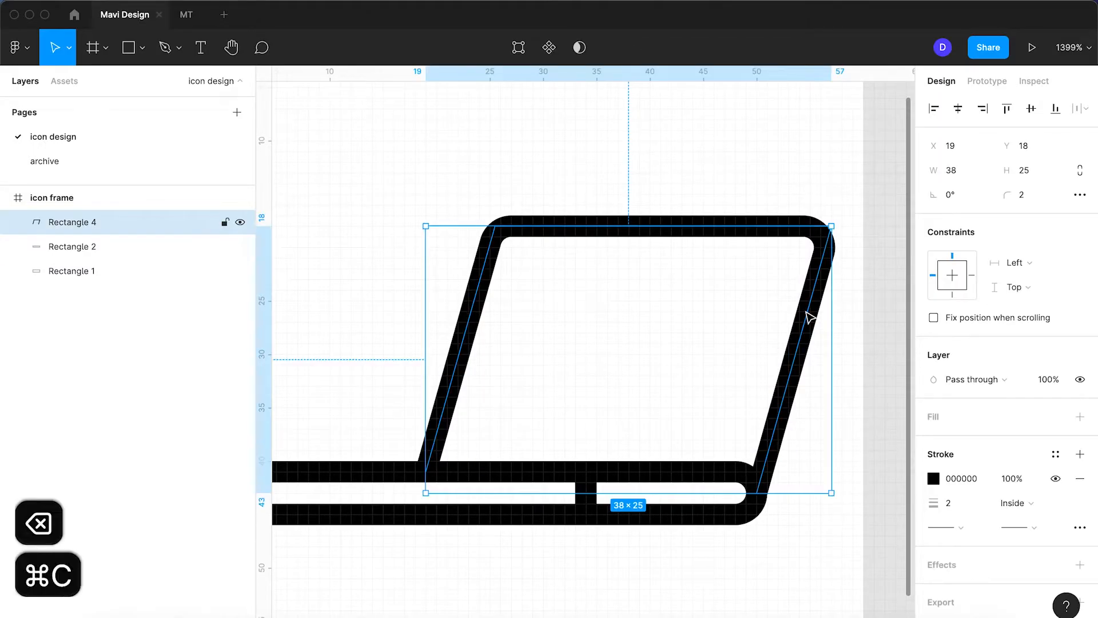
pyautogui.press('super+v')
pyautogui.click(1027, 194)
pyautogui.press('Down')
pyautogui.press('Down')
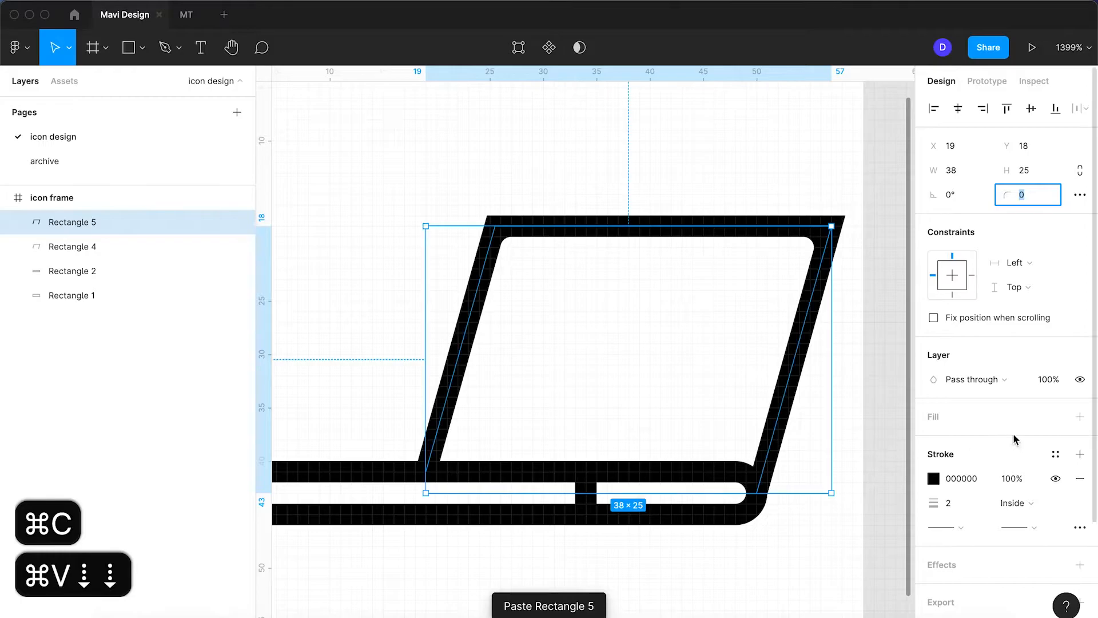
# Add a C4C4C4 fill to the square-cornered duplicate and remove its stroke
pyautogui.click(1080, 417)
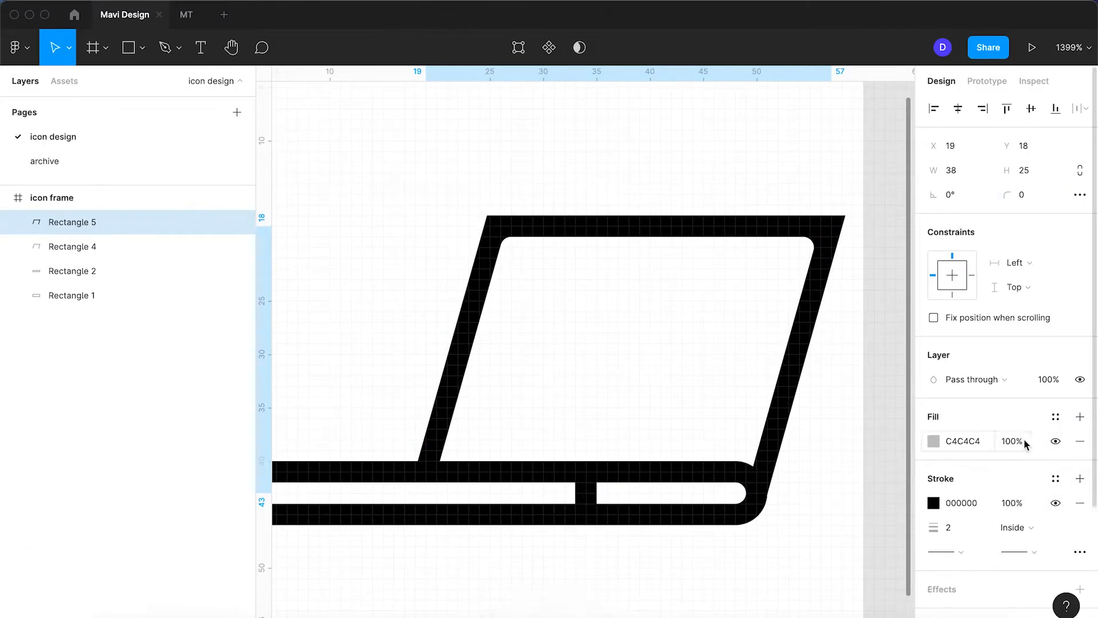
pyautogui.click(1081, 505)
pyautogui.click(664, 368)
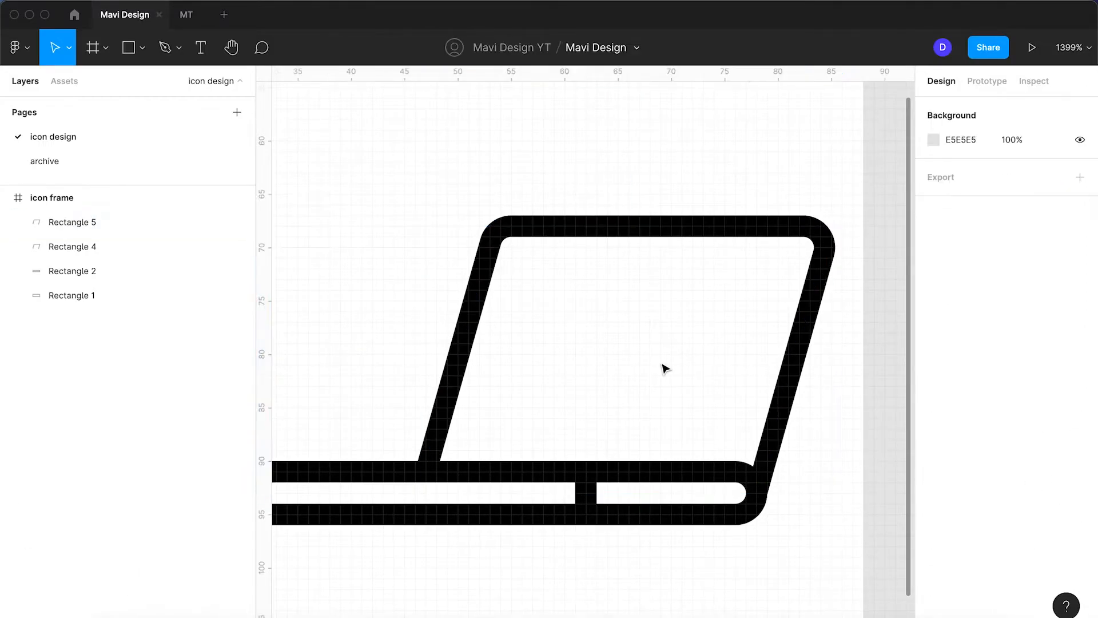
# Try moving the rounded outline to X 10, Y 13, and undo the move
pyautogui.moveTo(598, 237); pyautogui.dragTo(500, 179)
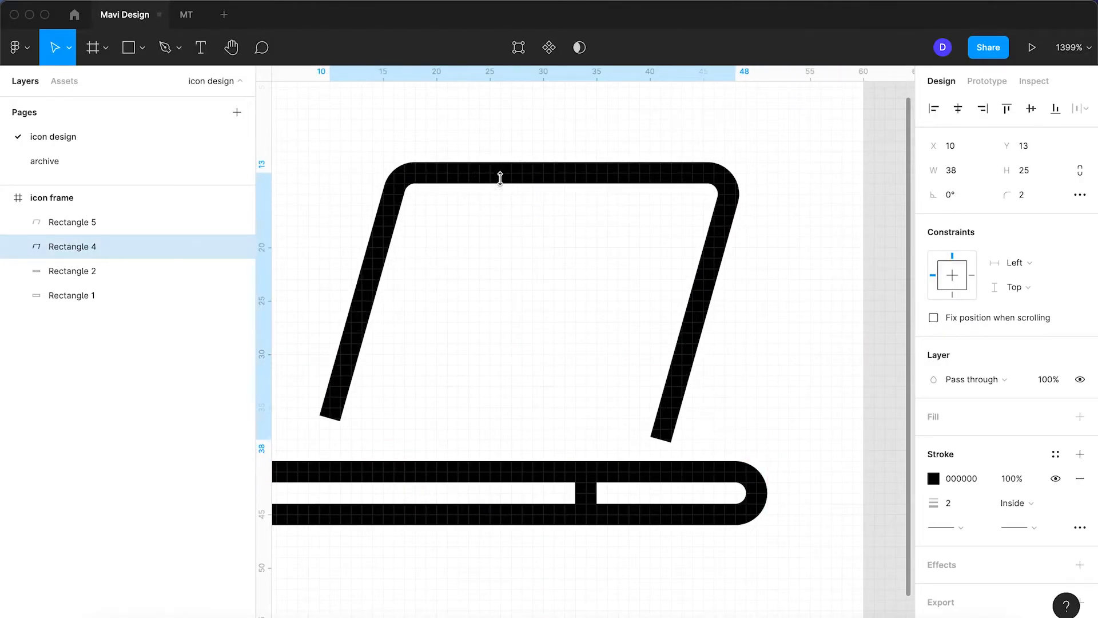
pyautogui.press('super+z')
# Bring the strokeless duplicate to the front, try the fill colour 992020 on it and remove the fill
pyautogui.click(153, 219)
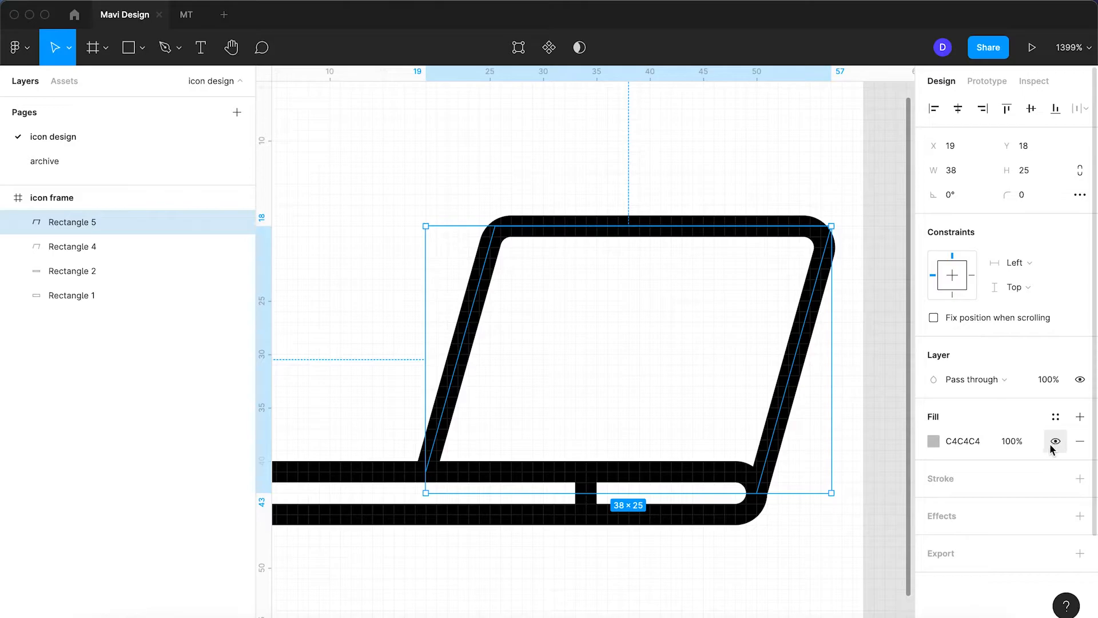
pyautogui.press('alt+super+bracketright')
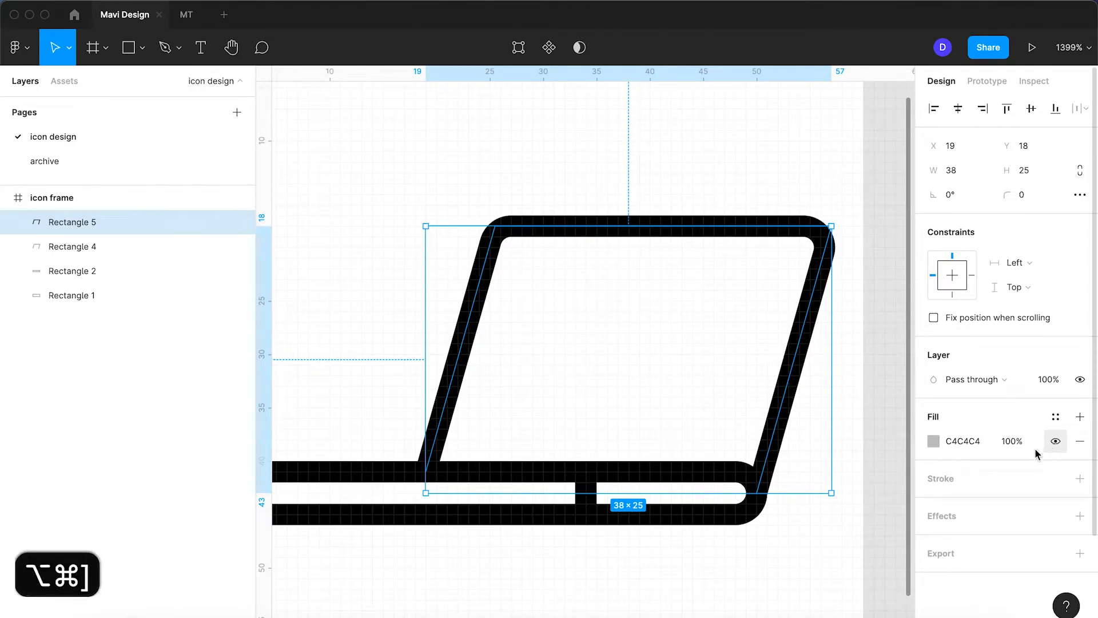
pyautogui.click(937, 441)
pyautogui.press('Return')
pyautogui.moveTo(863, 368); pyautogui.dragTo(879, 335)
pyautogui.click(900, 240)
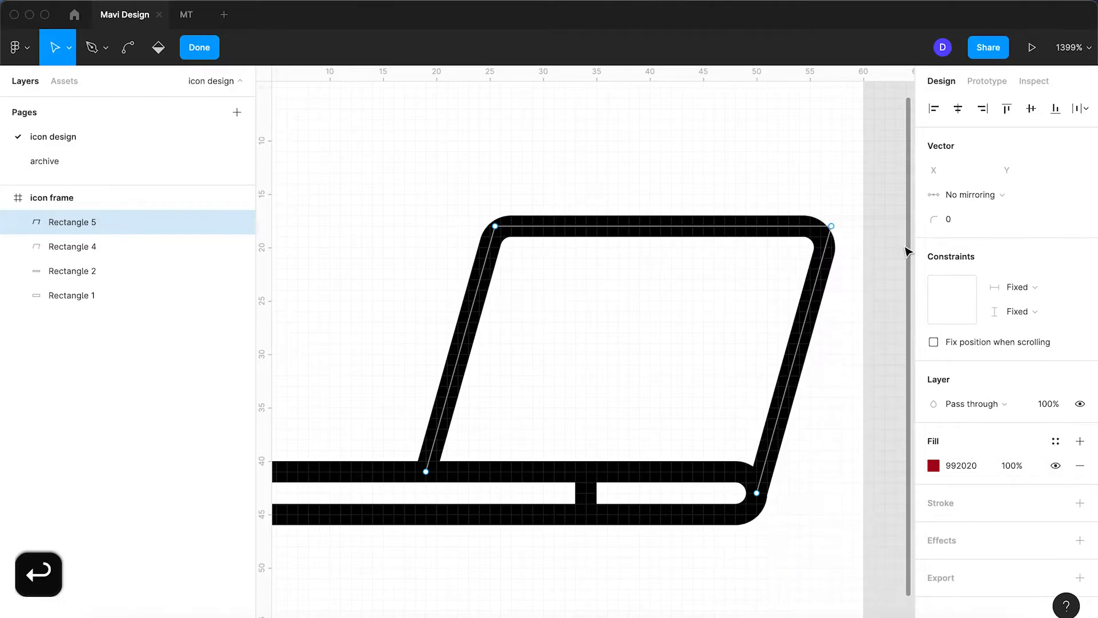
pyautogui.click(1055, 465)
pyautogui.press('Return')
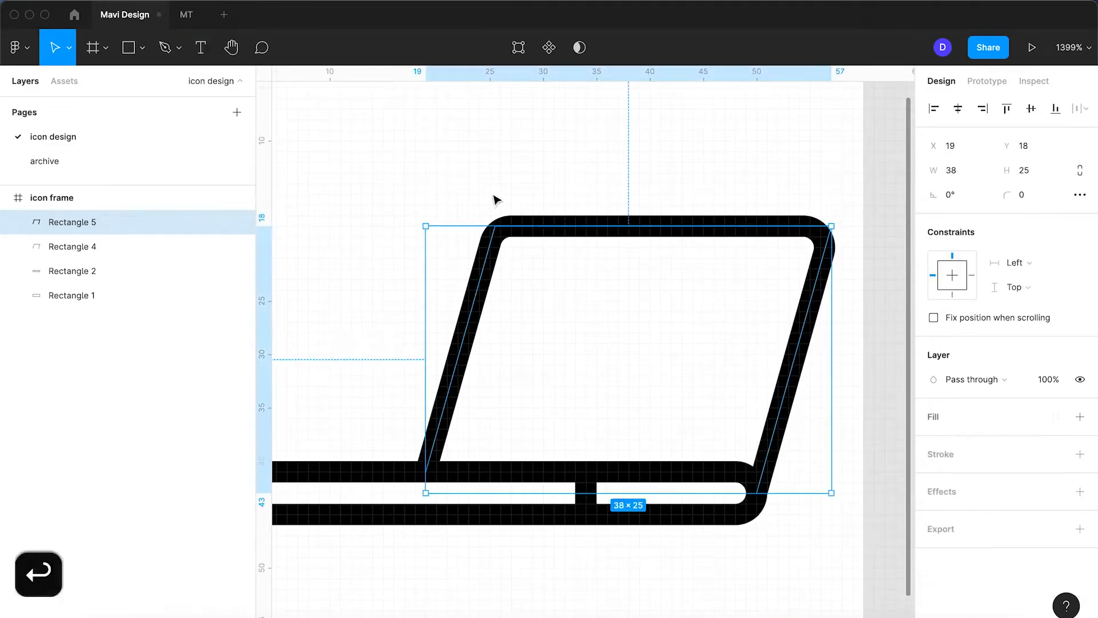
# Move the strokeless duplicate out of the icon frame to X 100, Y 61 on the canvas
pyautogui.hotkey('shift', 'Up')
pyautogui.hotkey('shift', 'Up')
pyautogui.hotkey('shift', 'Up')
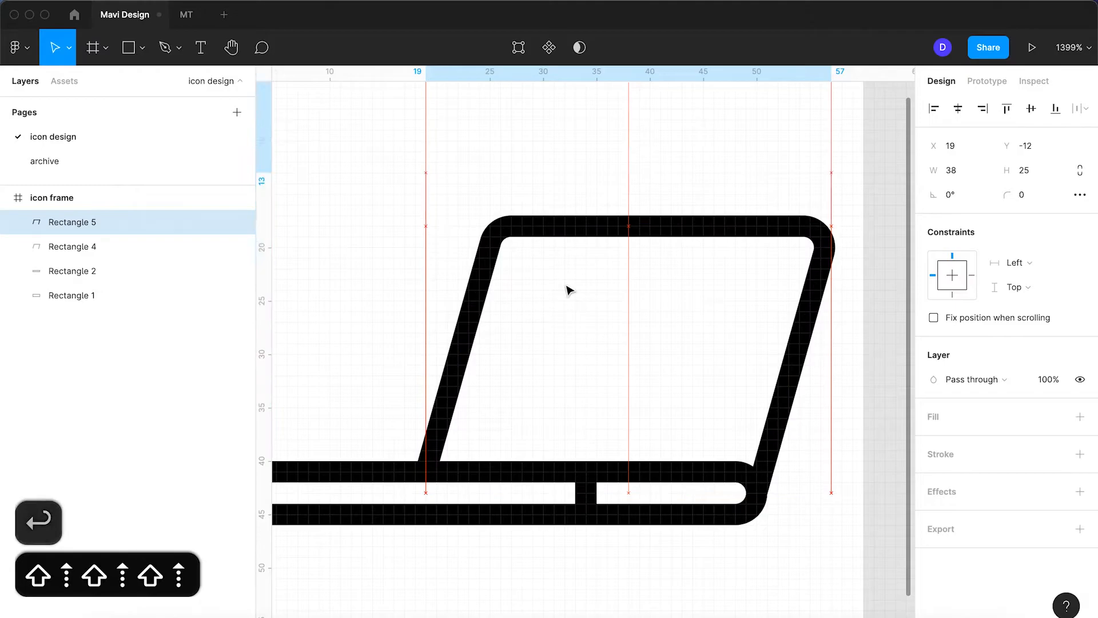
pyautogui.hotkey('shift', 'Left')
pyautogui.hotkey('shift', 'Left')
pyautogui.hotkey('shift', 'Left')
pyautogui.scroll(-5, 569, 289)
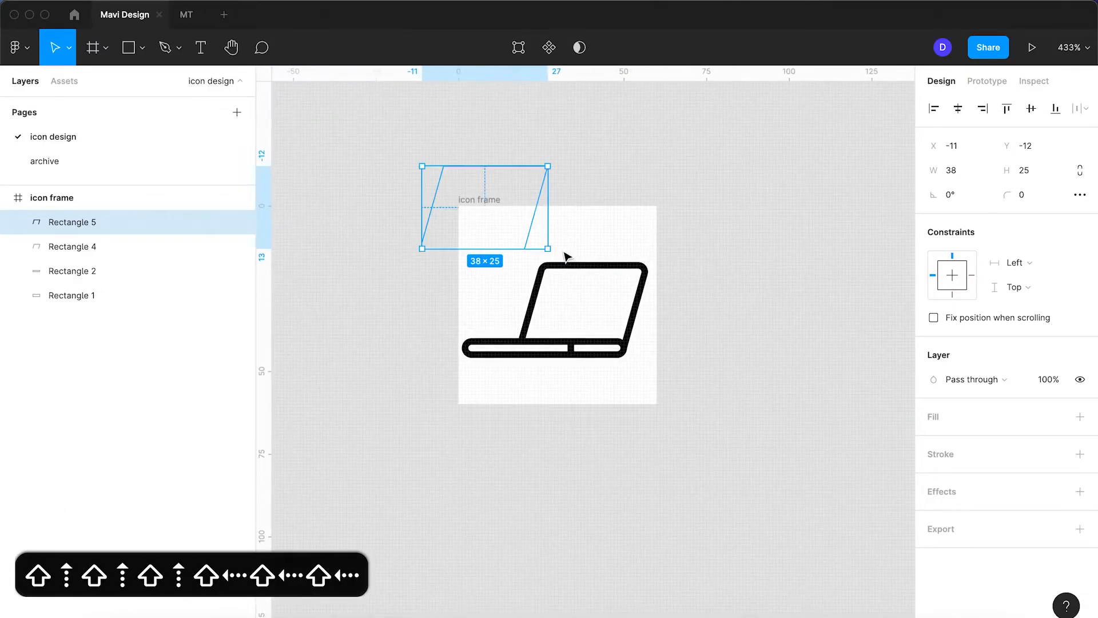
pyautogui.moveTo(496, 225)
pyautogui.mouseDown()
pyautogui.moveTo(585, 212)
pyautogui.moveTo(608, 152)
pyautogui.moveTo(641, 164)
pyautogui.moveTo(774, 309)
pyautogui.mouseUp()
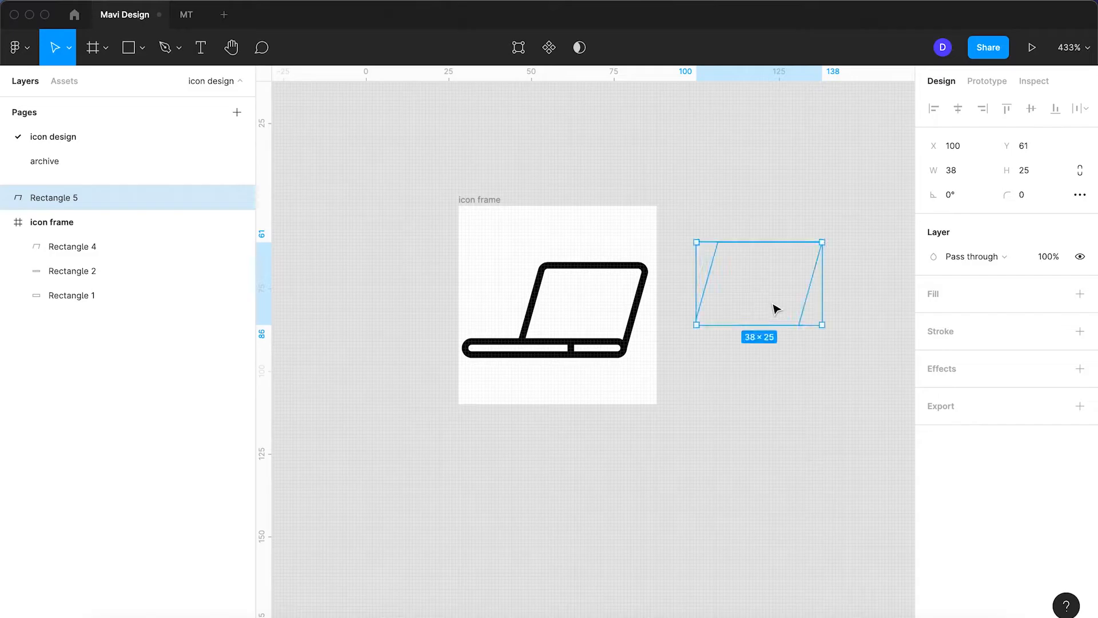
# Try an FFA3A3 fill on the open duplicate beside the icon frame
pyautogui.click(1080, 294)
pyautogui.click(934, 318)
pyautogui.click(820, 331)
pyautogui.moveTo(820, 331); pyautogui.dragTo(799, 256)
pyautogui.press('Return')
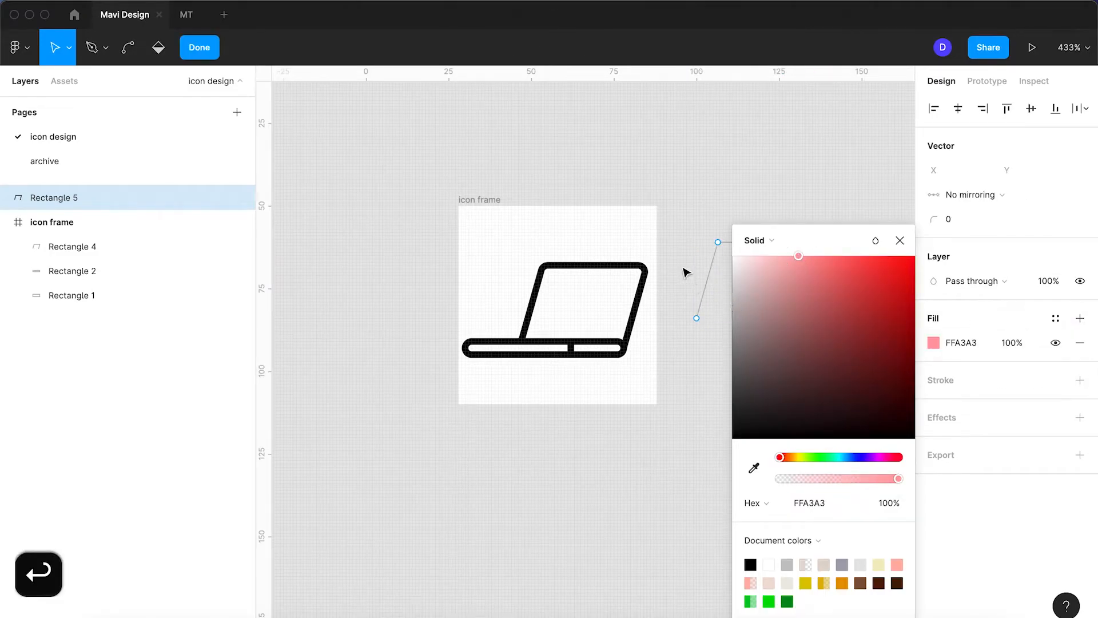
pyautogui.press('Return')
# Close the duplicate's path by joining its two lower end points
pyautogui.scroll(5, 789, 313)
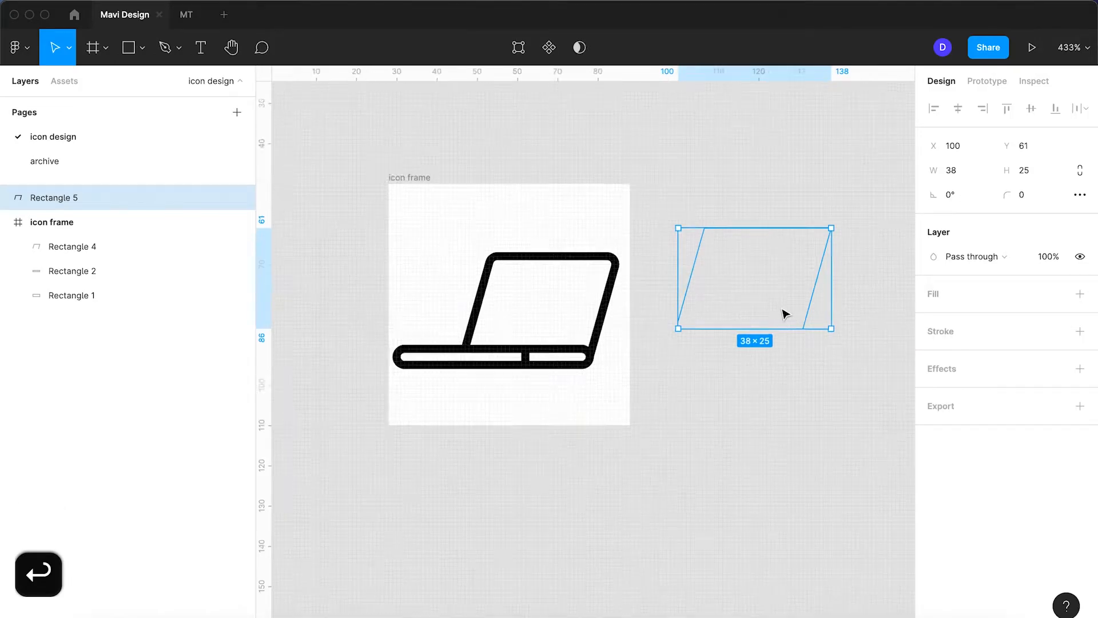
pyautogui.click(788, 313)
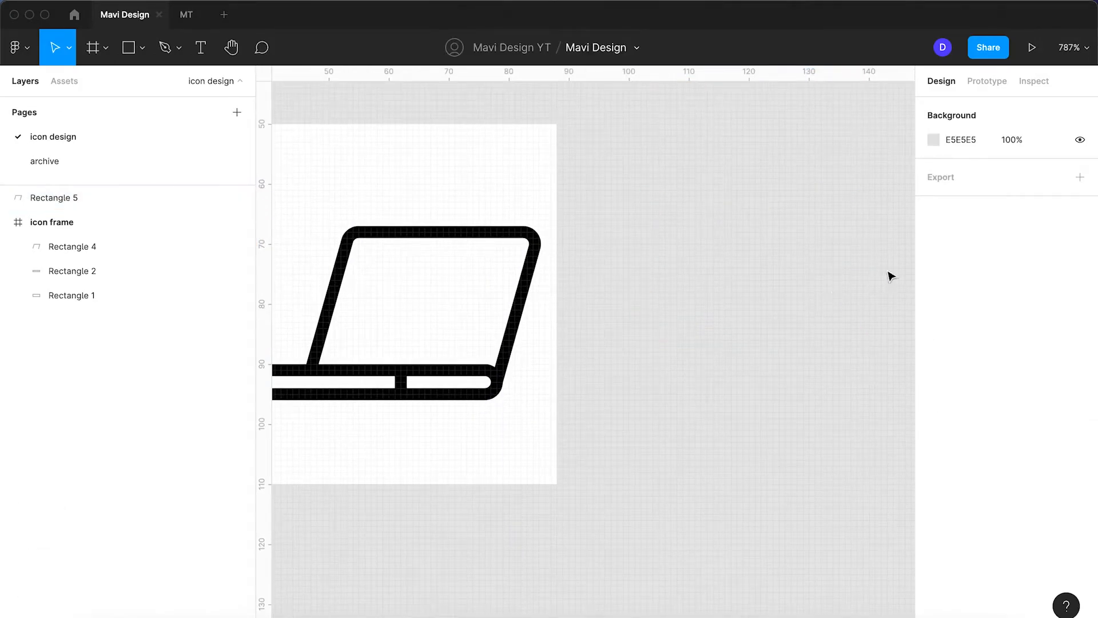
pyautogui.click(780, 295)
pyautogui.click(832, 307)
pyautogui.click(142, 198)
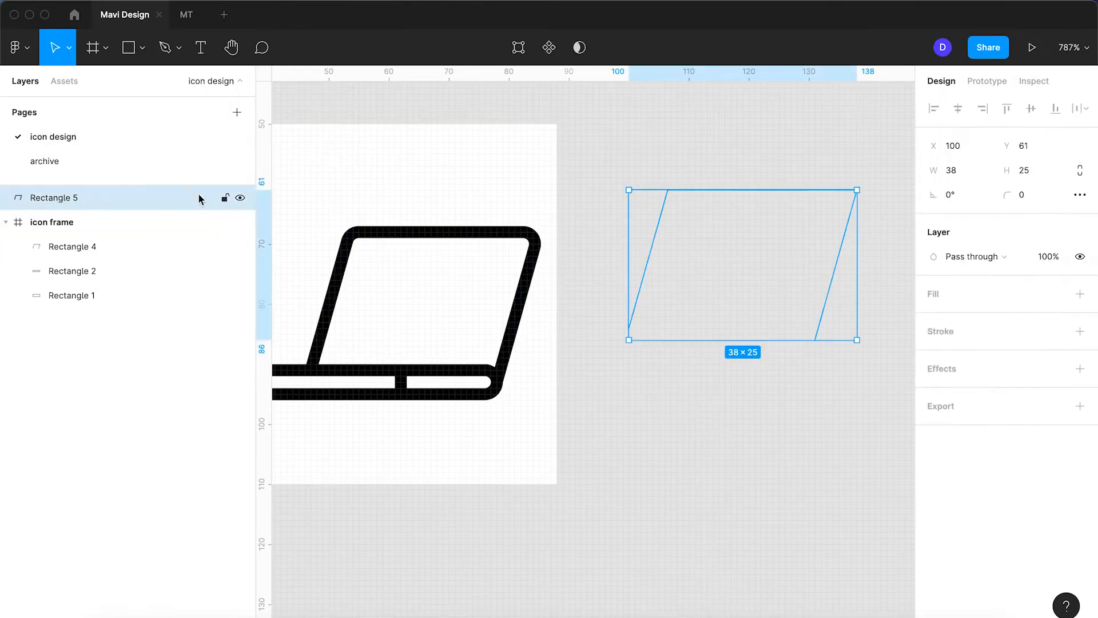
pyautogui.press('Return')
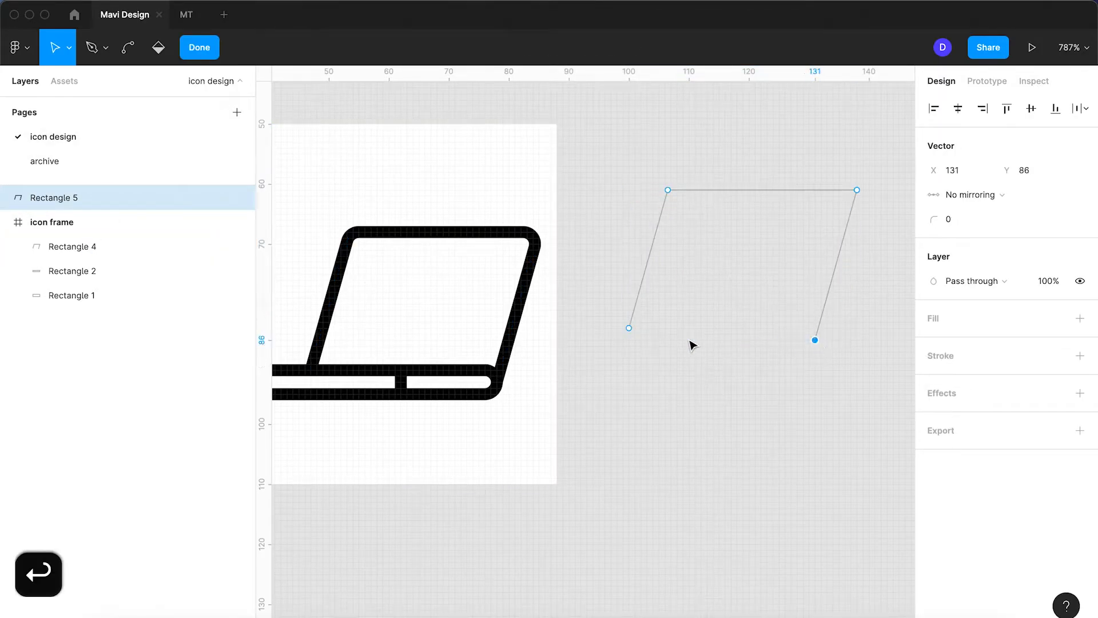
pyautogui.keyDown('shift'); pyautogui.click(630, 329); pyautogui.keyUp('shift')
pyautogui.press('super+j')
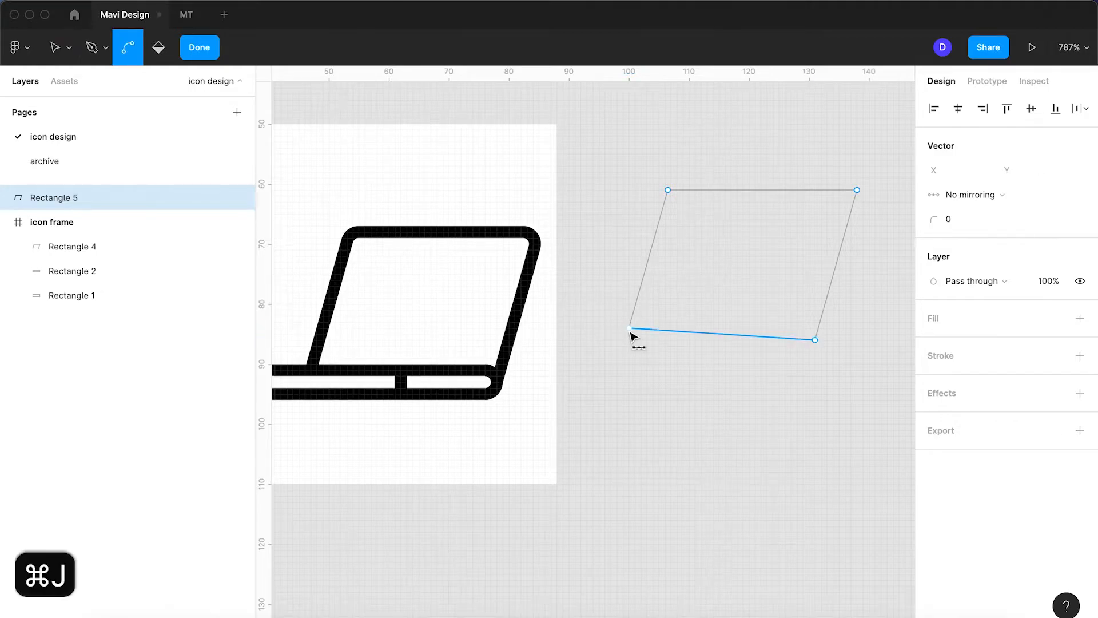
pyautogui.press('Return')
# Add a C4C4C4 fill to the closed shape and move it back into the icon frame at X 19, Y 18
pyautogui.click(1081, 293)
pyautogui.moveTo(742, 306); pyautogui.dragTo(473, 337)
pyautogui.scroll(3, 394, 301)
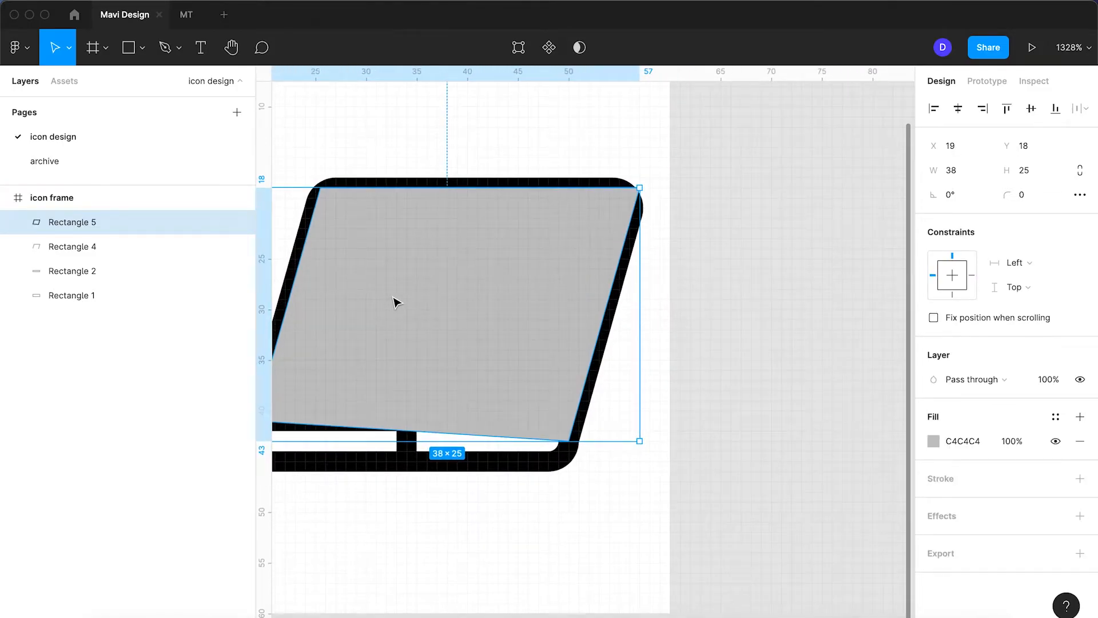
# Send the grey shape one level backward behind the rounded screen outline, and select it
pyautogui.press('super+bracketleft')
pyautogui.click(682, 343)
pyautogui.scroll(-5, 618, 333)
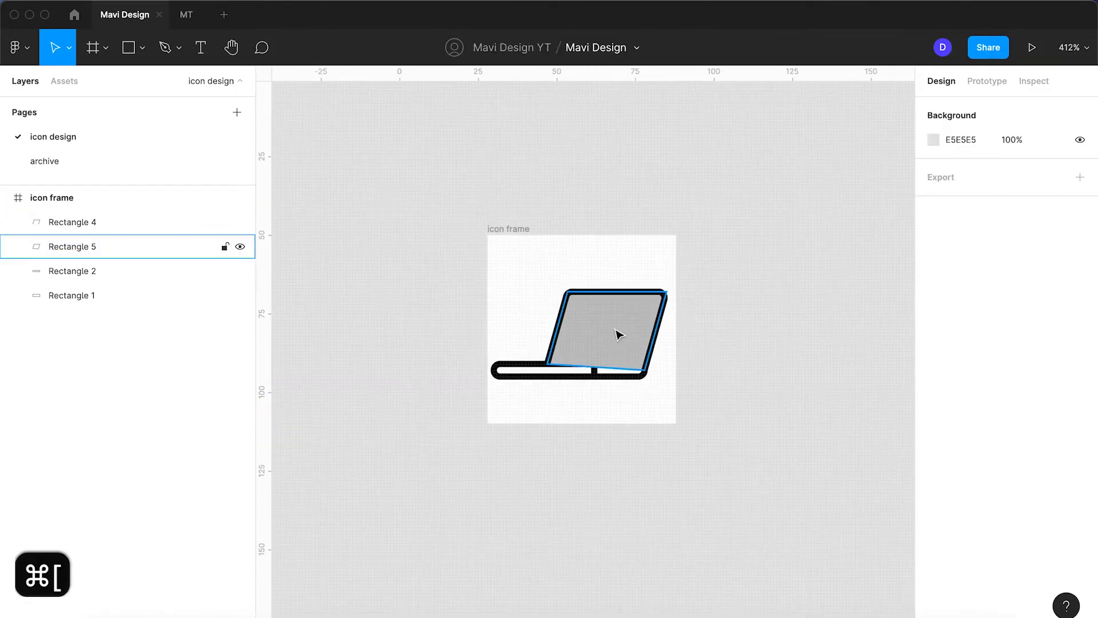
pyautogui.click(618, 334)
pyautogui.scroll(5, 619, 335)
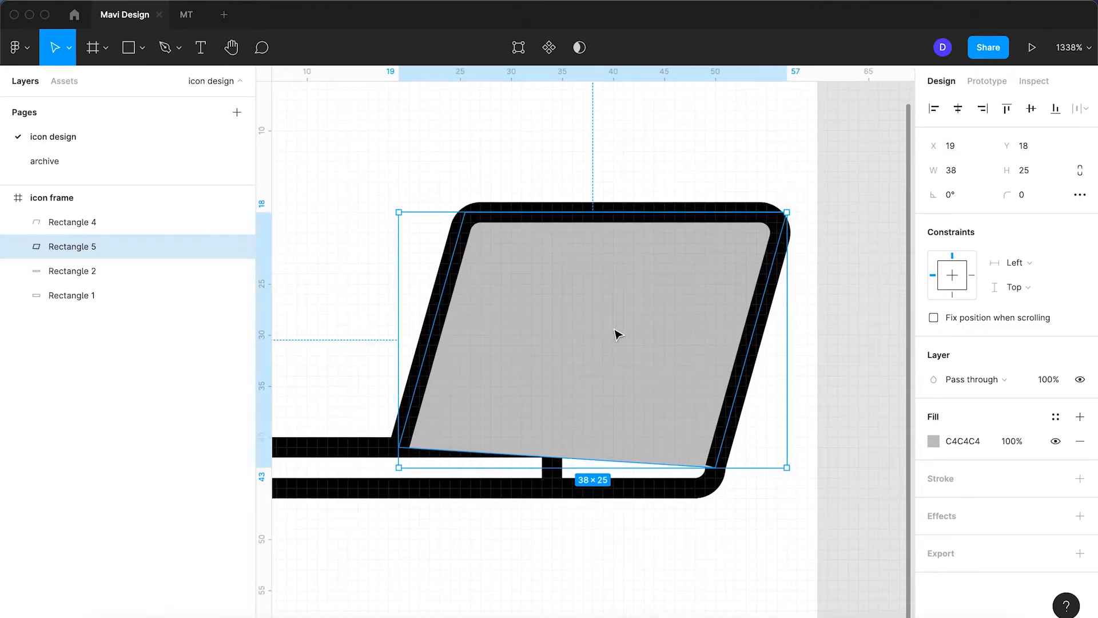
# Move the grey screen shape's lower-right corner point to X 50.5, Y 41, level with its lower-left point
pyautogui.doubleClick(716, 405)
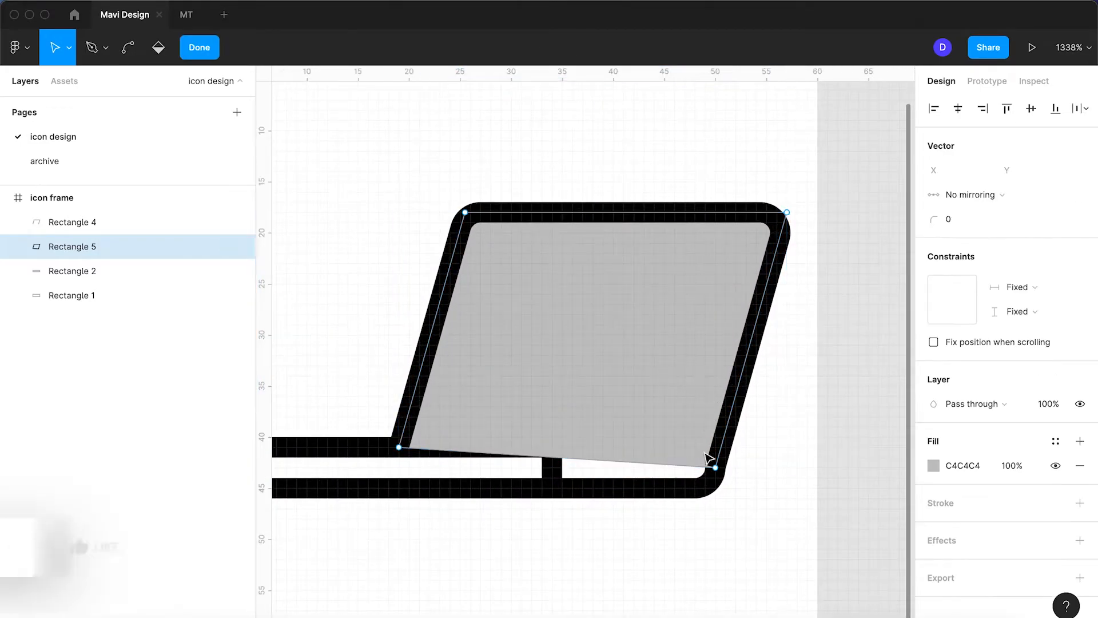
pyautogui.moveTo(715, 467); pyautogui.dragTo(720, 448)
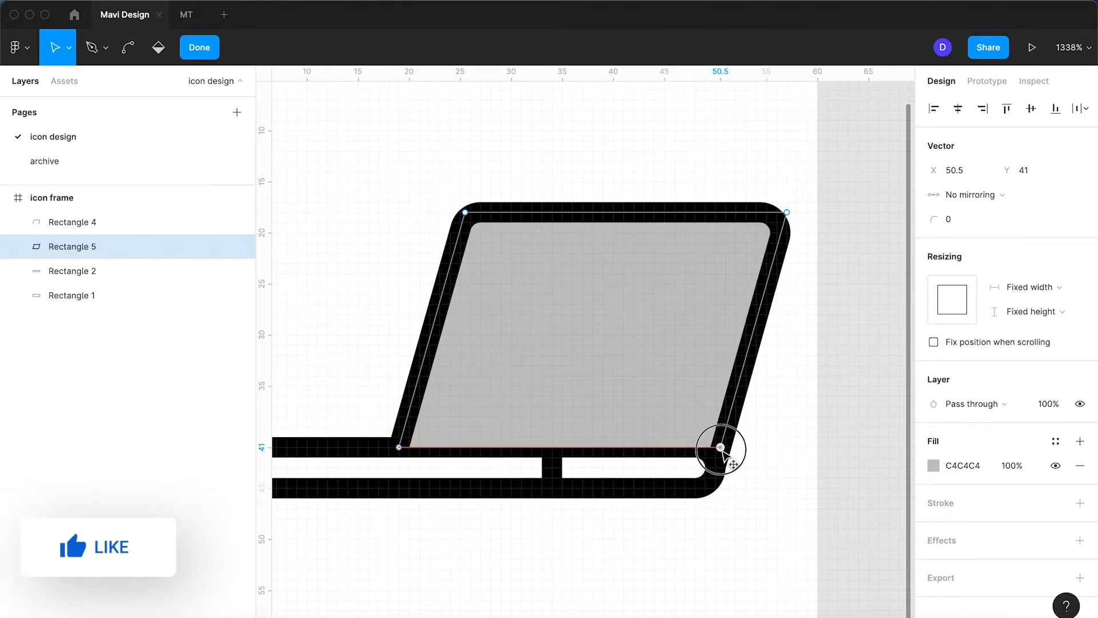
pyautogui.press('Escape')
pyautogui.press('Escape')
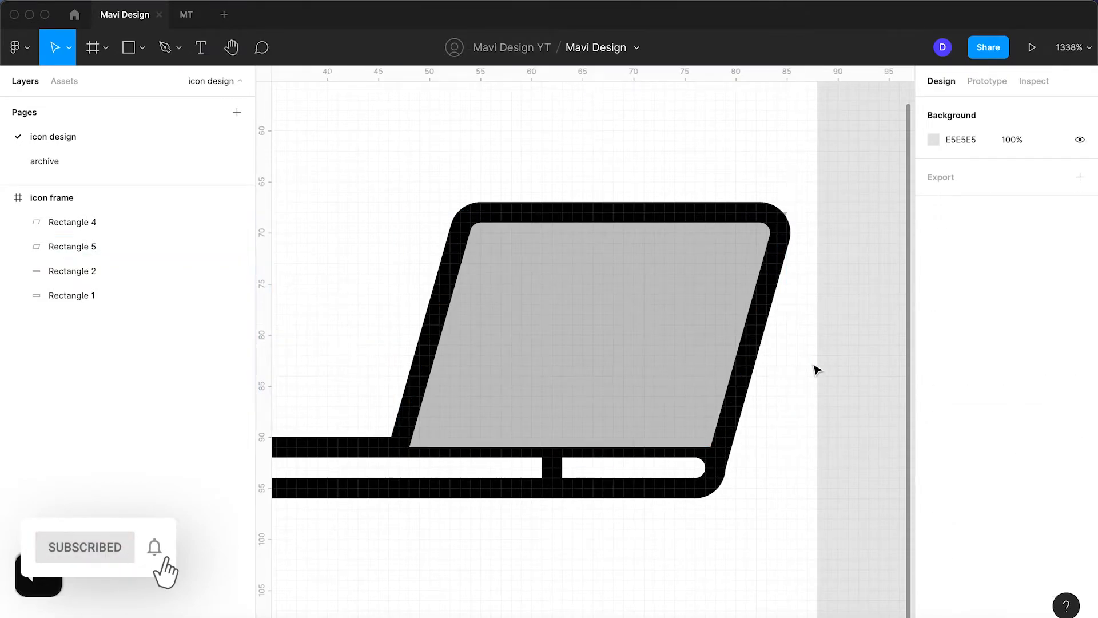
pyautogui.click(762, 299)
pyautogui.scroll(3, 763, 300)
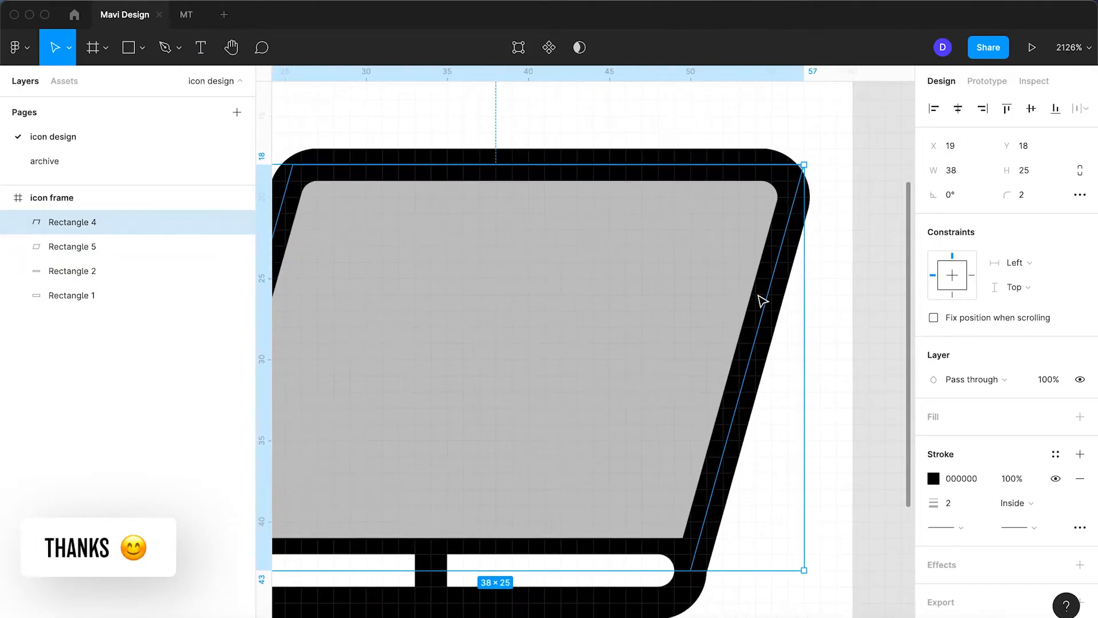
pyautogui.click(212, 1)
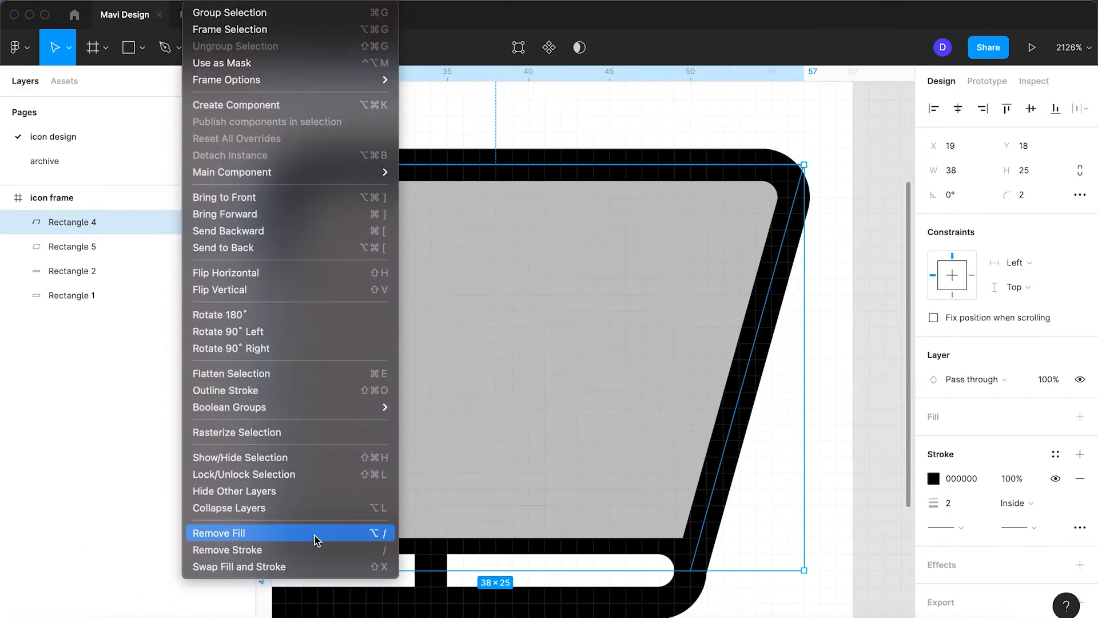
pyautogui.click(745, 475)
pyautogui.click(748, 486)
# Shift the grey shape's two left corner points 2 px right and 2 px down, to Y 20 and Y 43
pyautogui.click(574, 407)
pyautogui.scroll(-3, 574, 407)
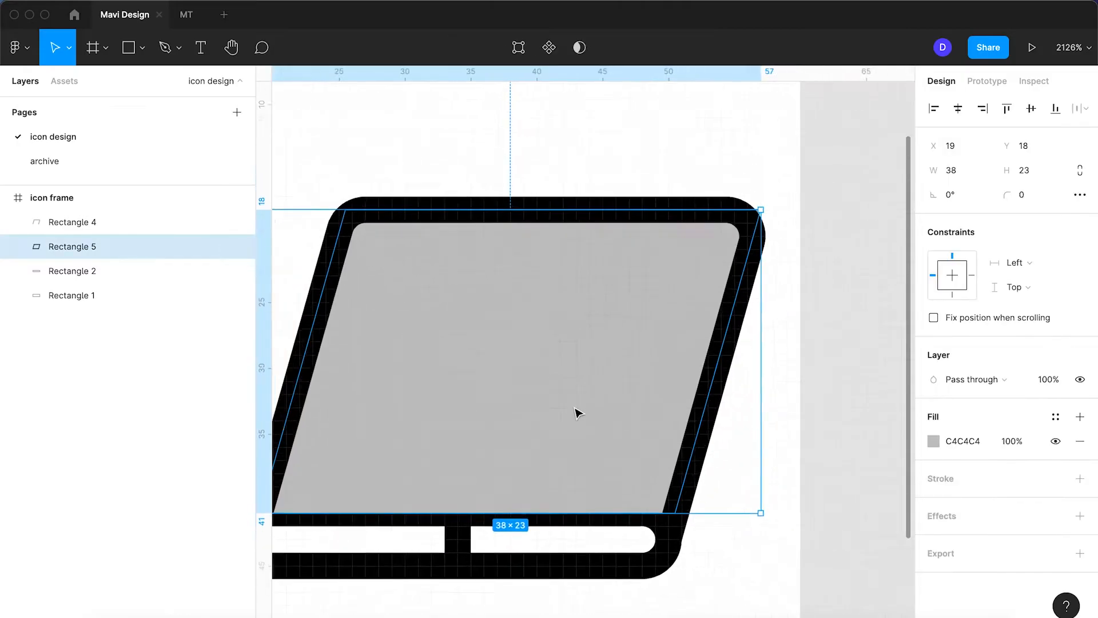
pyautogui.press('space')
pyautogui.moveTo(522, 329); pyautogui.dragTo(716, 281)
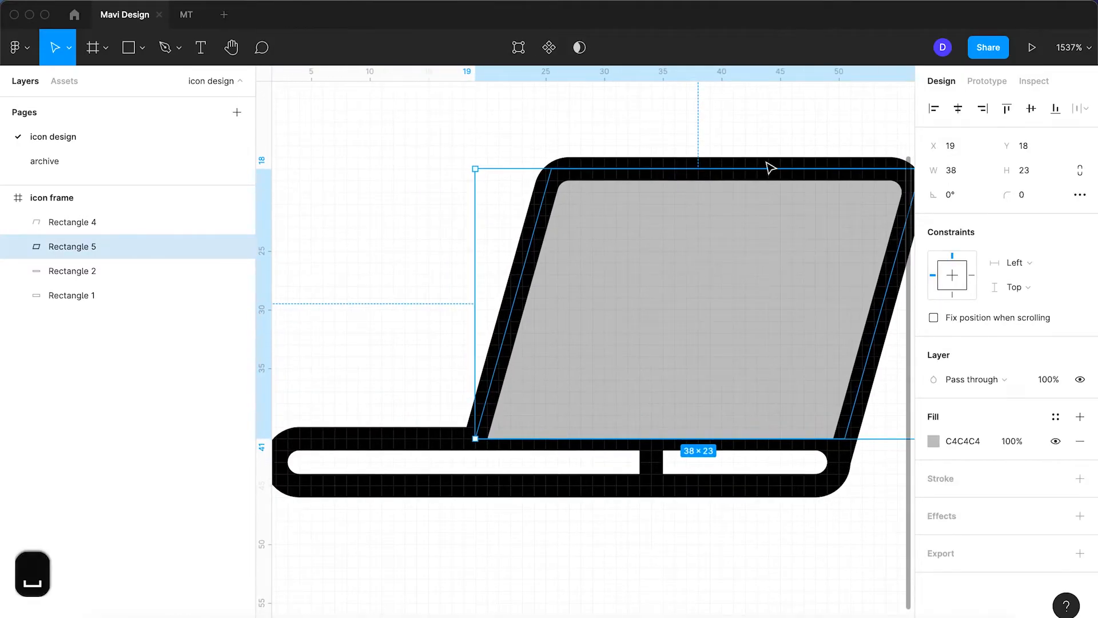
pyautogui.doubleClick(648, 277)
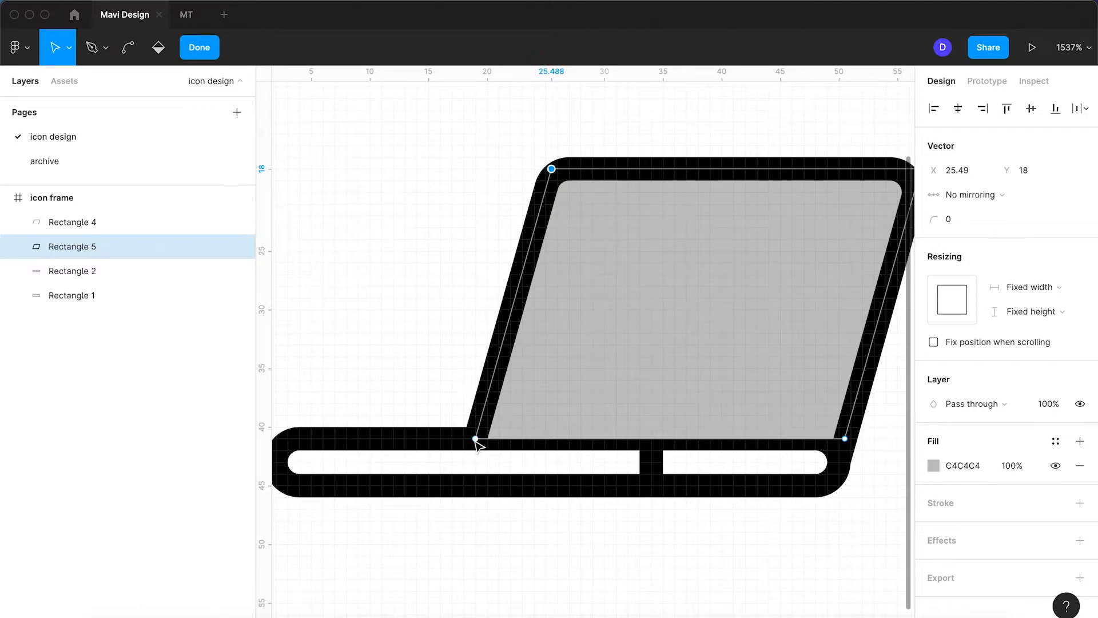
pyautogui.press('Right')
pyautogui.press('Right')
pyautogui.press('Right')
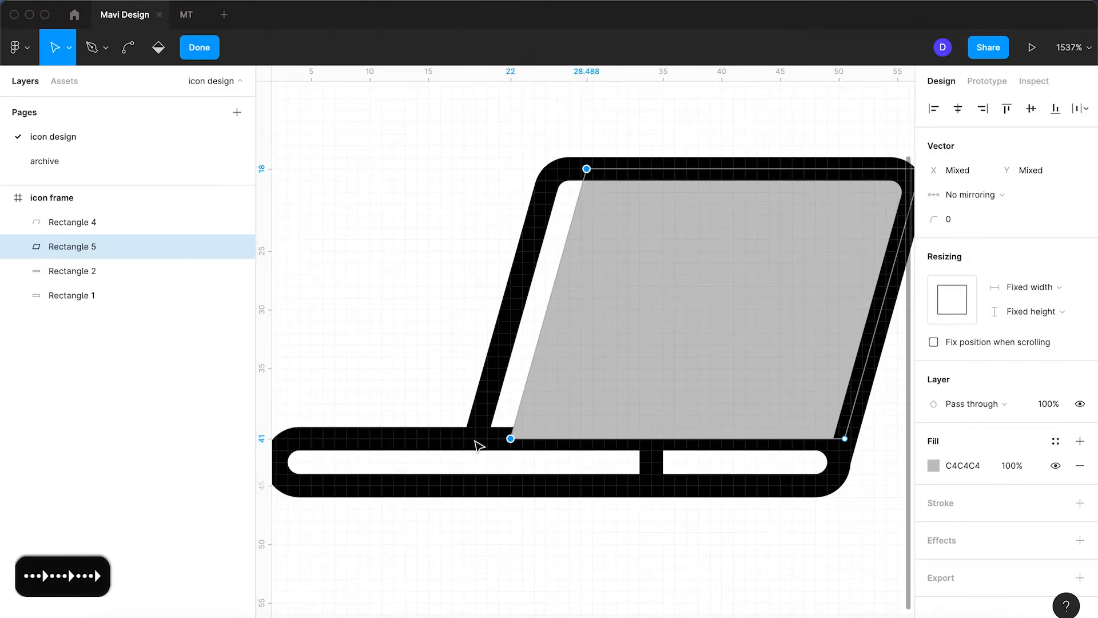
pyautogui.press('Down')
pyautogui.press('Down')
pyautogui.press('Down')
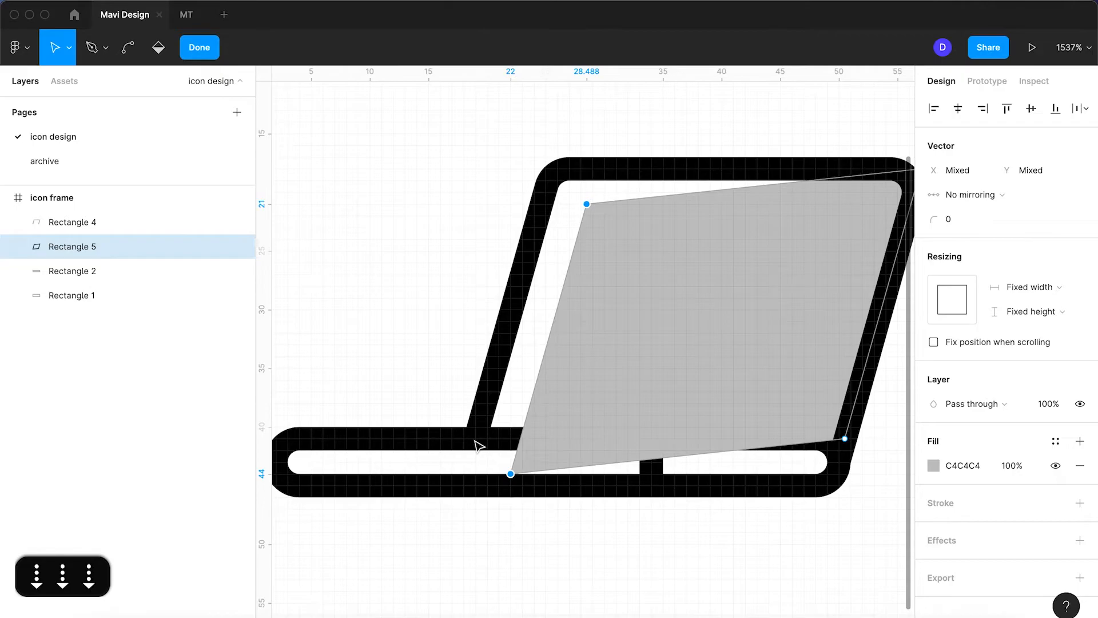
pyautogui.press('Left')
pyautogui.press('Up')
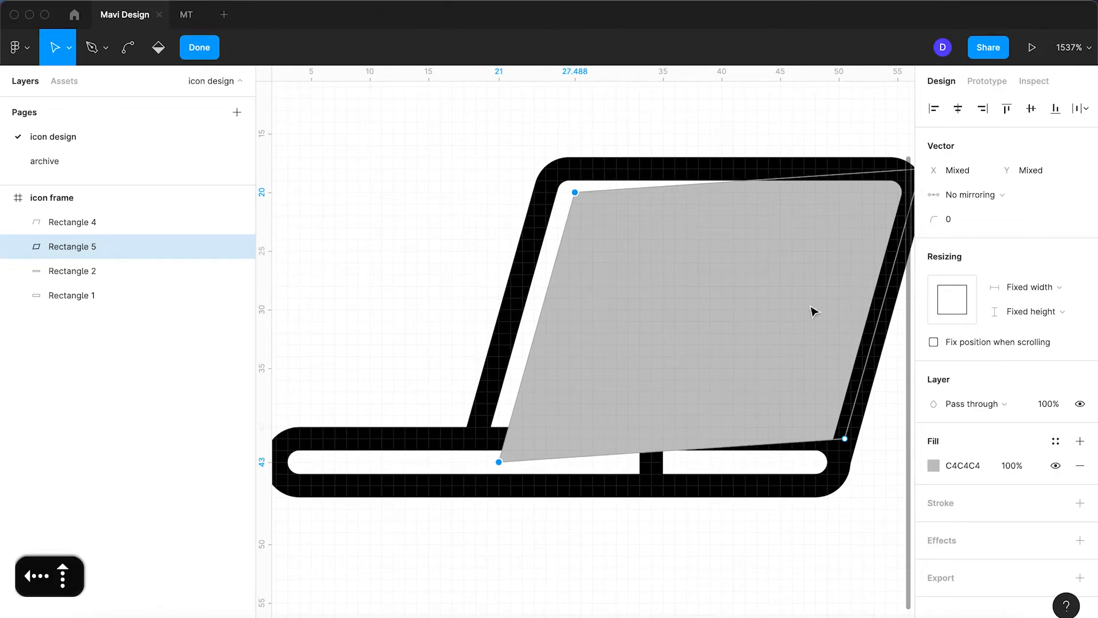
# Shift the grey shape's two right corner points 3 px left and 2 px down, to X 54 and X 47.5
pyautogui.hscroll(2, 760, 338)
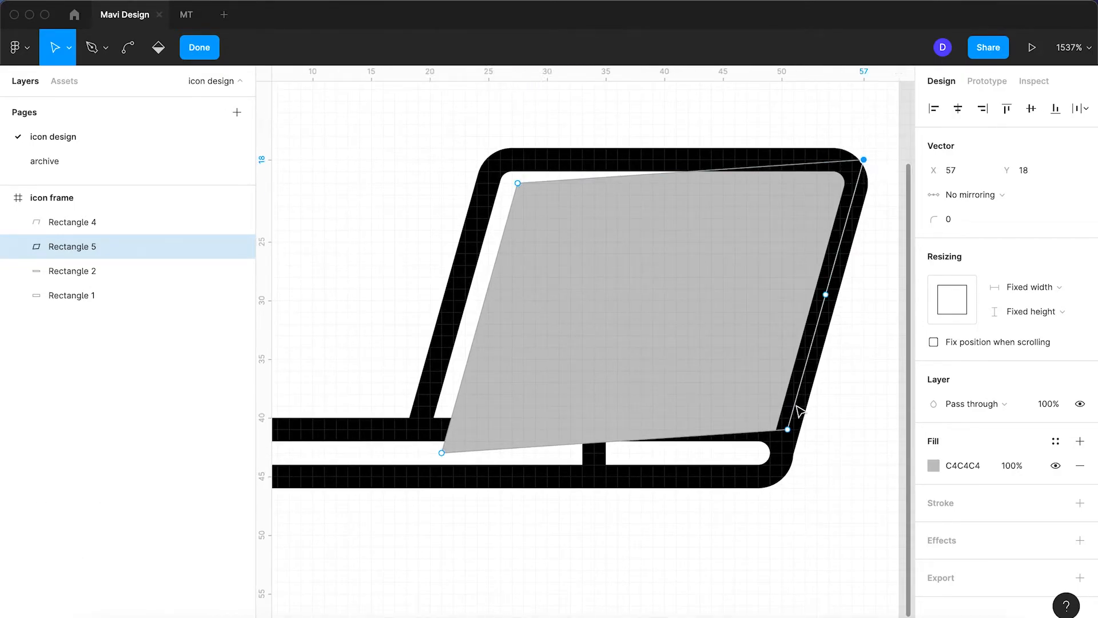
pyautogui.press('Left')
pyautogui.press('Left')
pyautogui.press('Left')
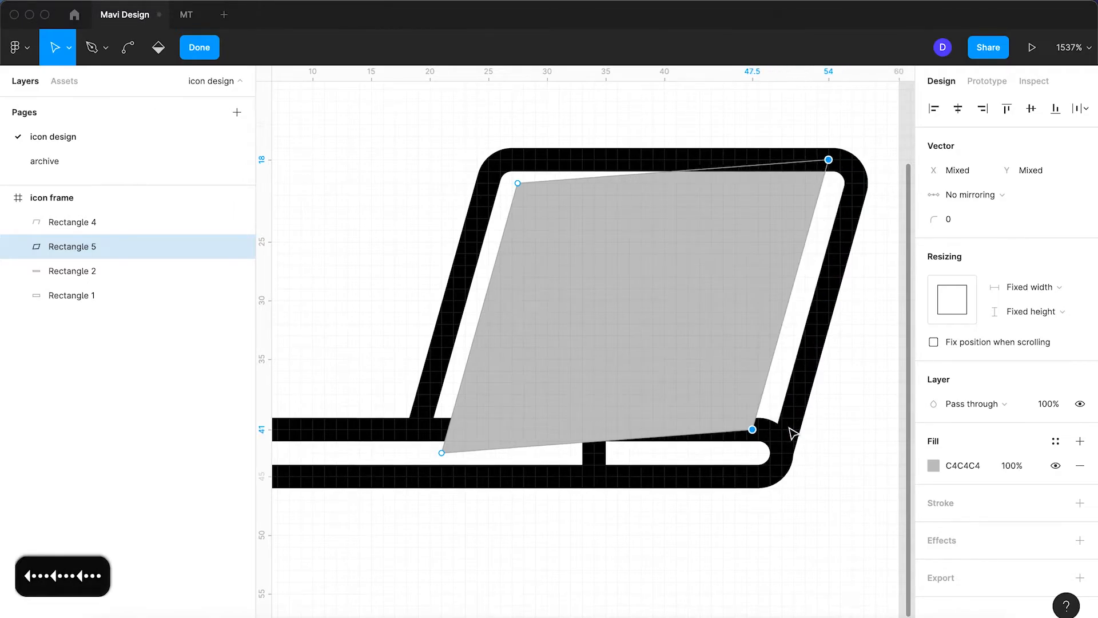
pyautogui.press('Right')
pyautogui.press('Left')
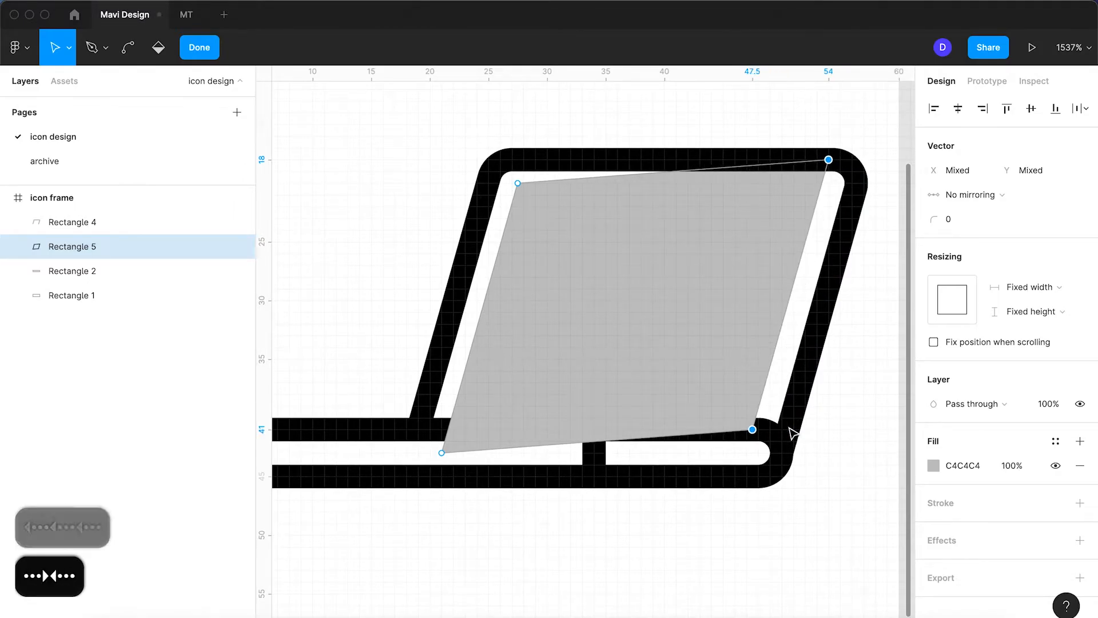
pyautogui.press('Down')
pyautogui.press('Down')
pyautogui.press('Down')
pyautogui.press('Up')
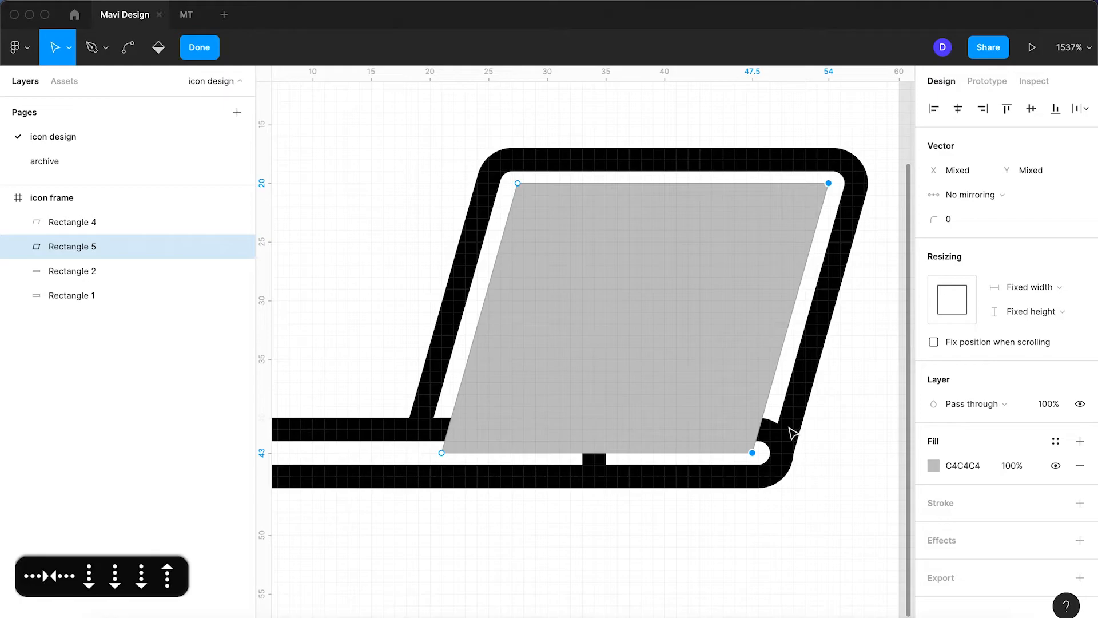
pyautogui.press('Right')
pyautogui.press('Left')
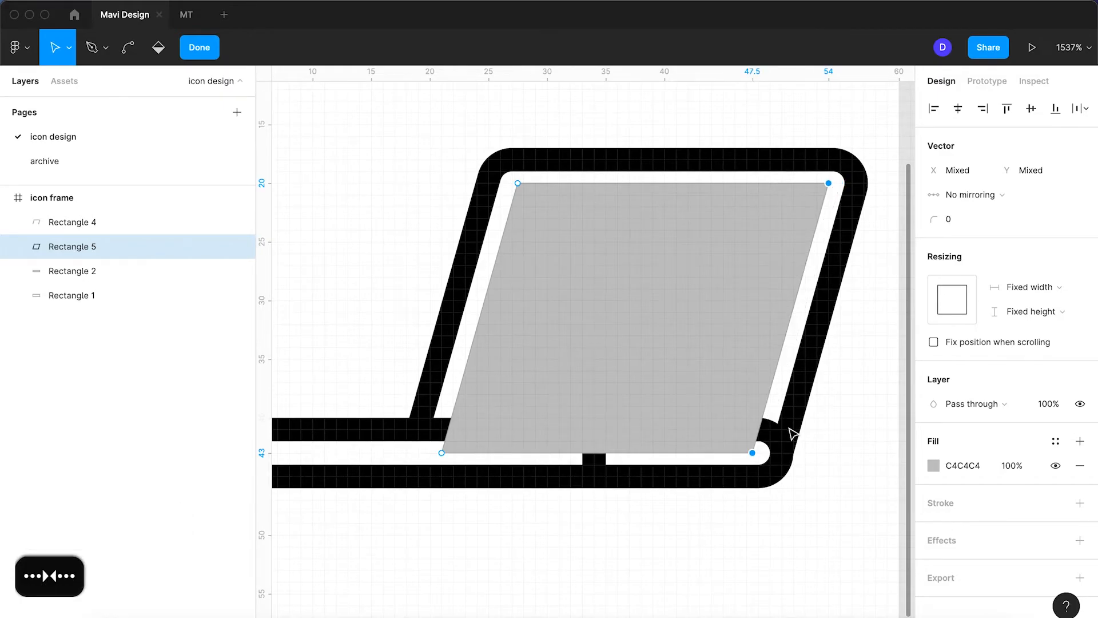
# Raise the grey shape's lower corner points to Y 41, with the right one at X 48 and the left at X 21.5
pyautogui.press('Return')
pyautogui.press('Return')
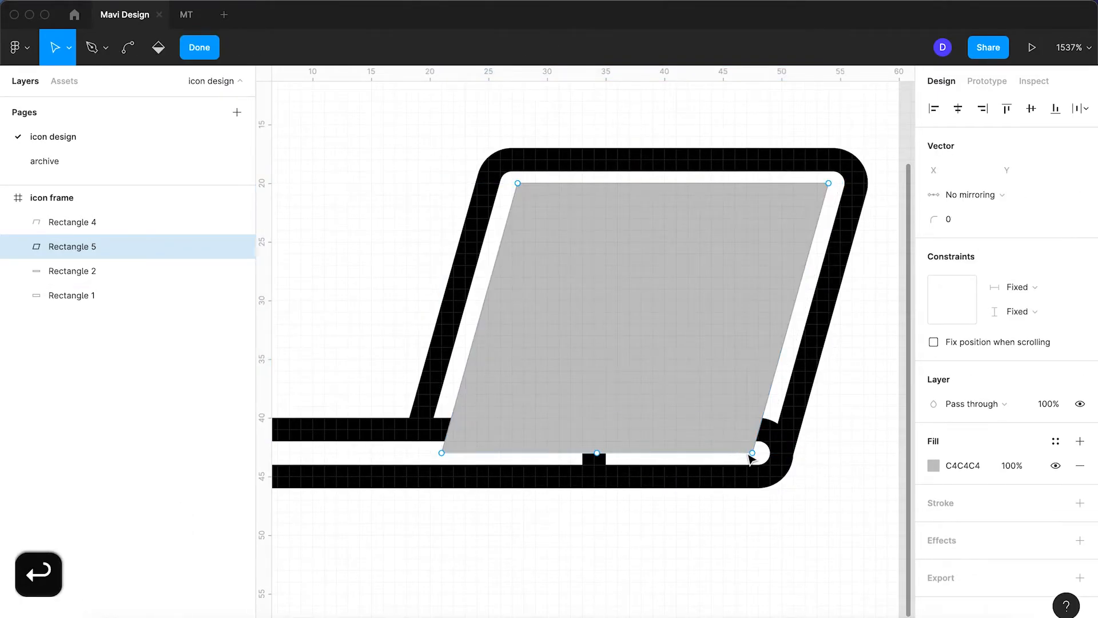
pyautogui.click(752, 453)
pyautogui.moveTo(753, 453); pyautogui.dragTo(759, 430)
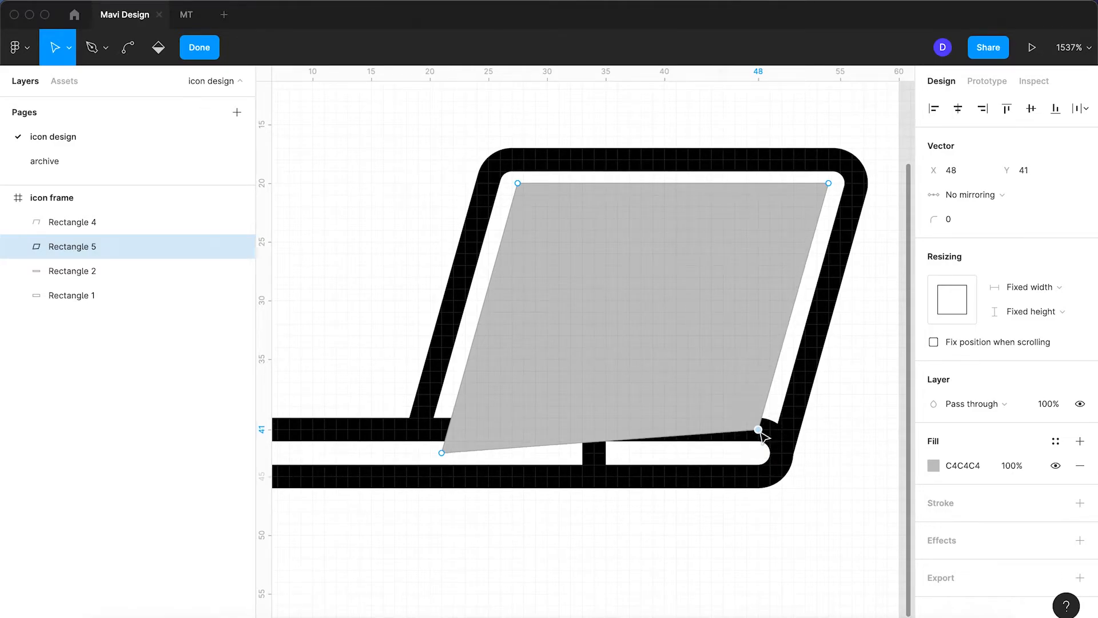
pyautogui.moveTo(442, 454); pyautogui.dragTo(449, 431)
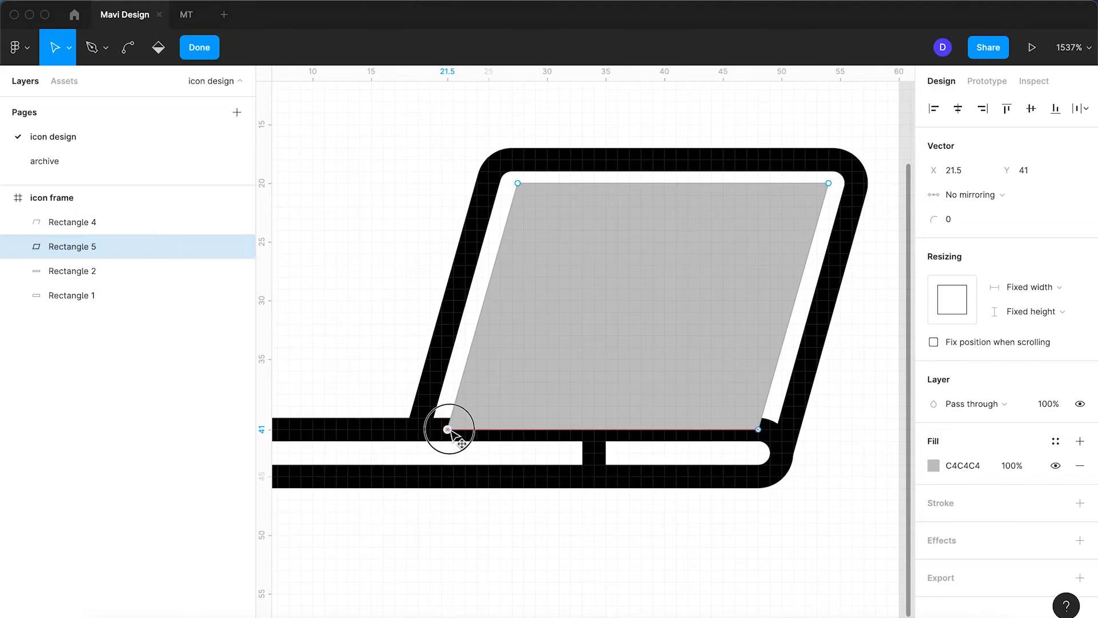
pyautogui.press('Return')
# Send the grey screen shape to the back of the icon frame, behind the laptop base
pyautogui.click(586, 332)
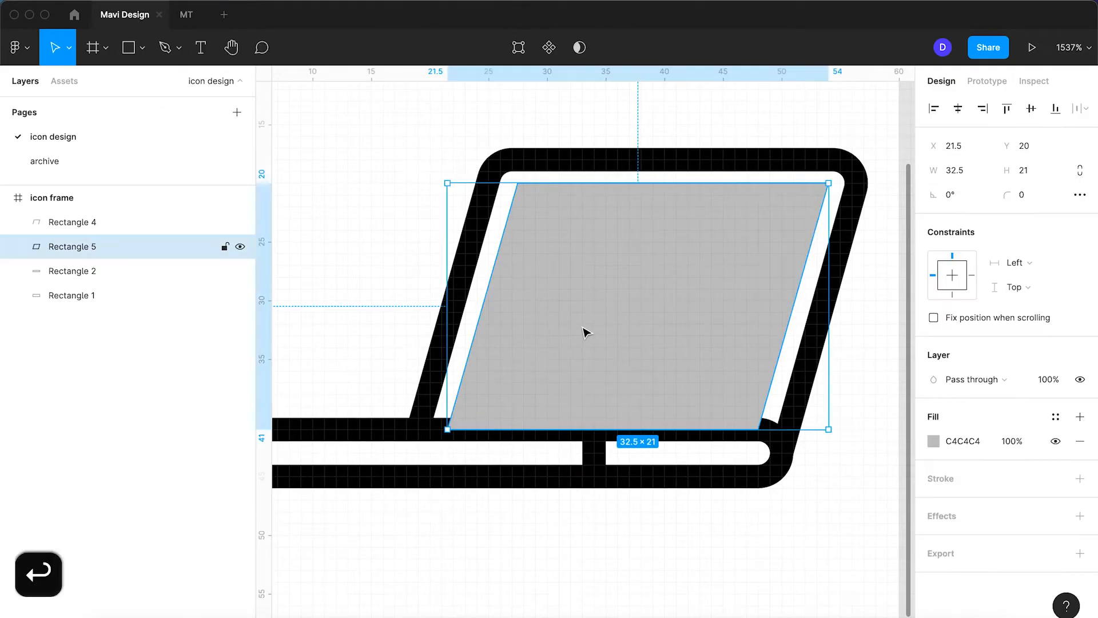
pyautogui.press('alt+super+bracketleft')
pyautogui.click(356, 262)
pyautogui.scroll(-5, 356, 262)
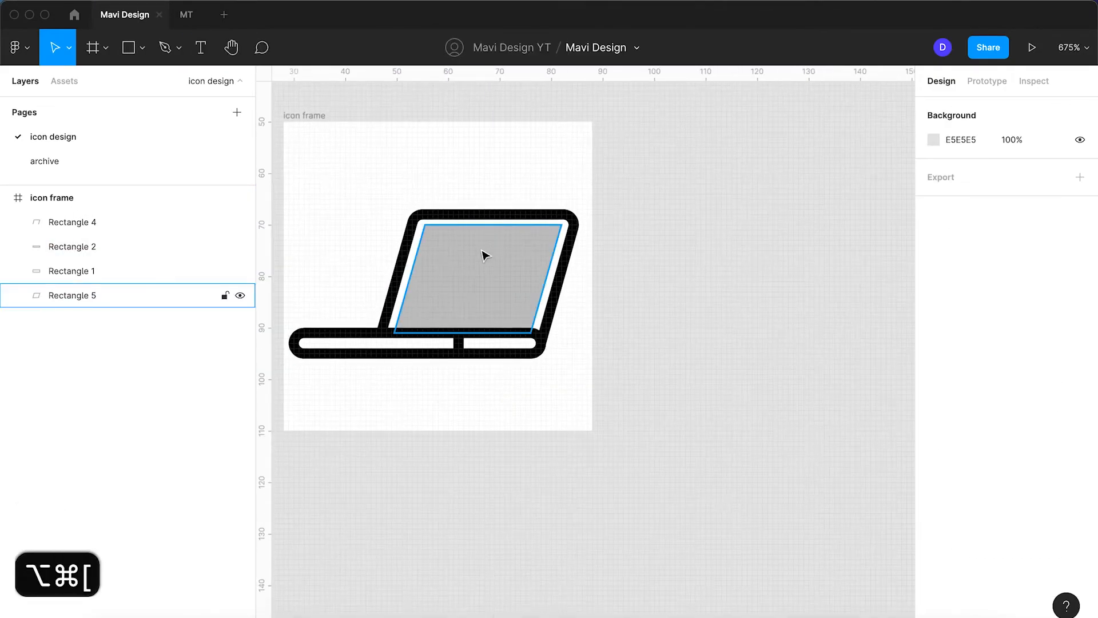
# Change the inner screen shape's fill colour to 010101
pyautogui.scroll(5, 399, 264)
pyautogui.click(523, 279)
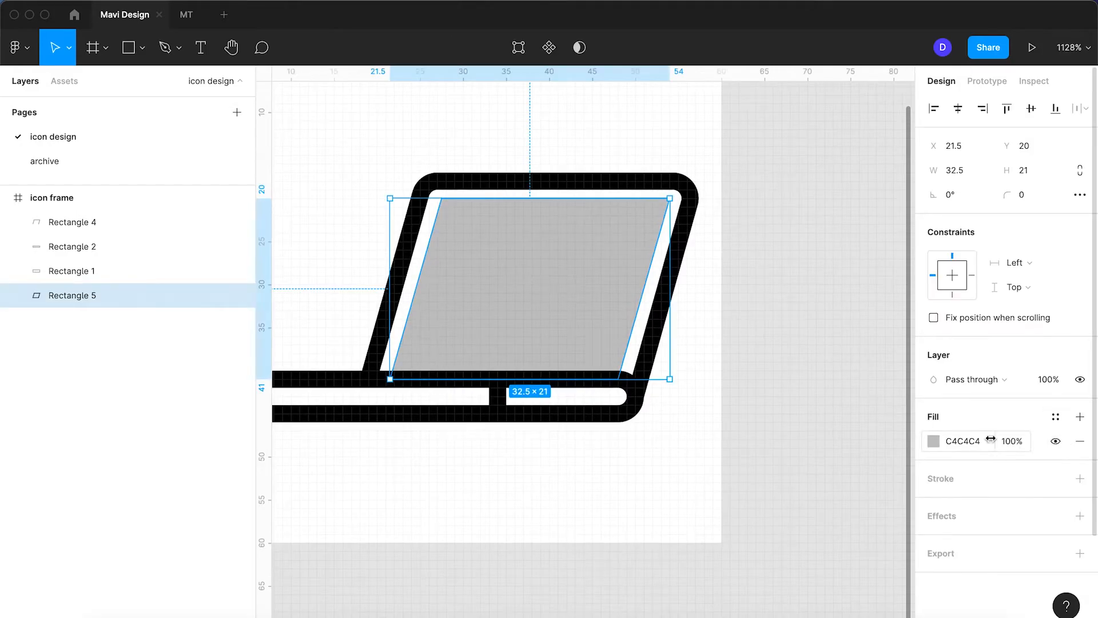
pyautogui.click(937, 447)
pyautogui.moveTo(811, 361); pyautogui.dragTo(723, 444)
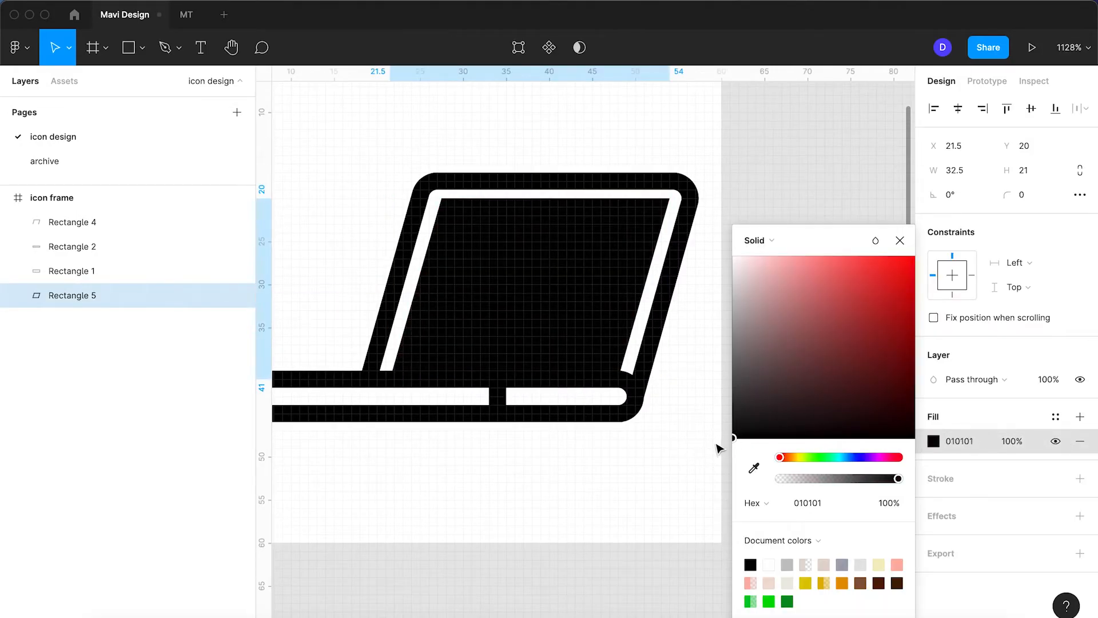
pyautogui.click(575, 471)
pyautogui.scroll(-5, 575, 471)
pyautogui.scroll(4, 502, 385)
# Make the screen shape's fill a linear gradient running diagonally, with the transparent end upper left and 010101 lower right
pyautogui.click(643, 417)
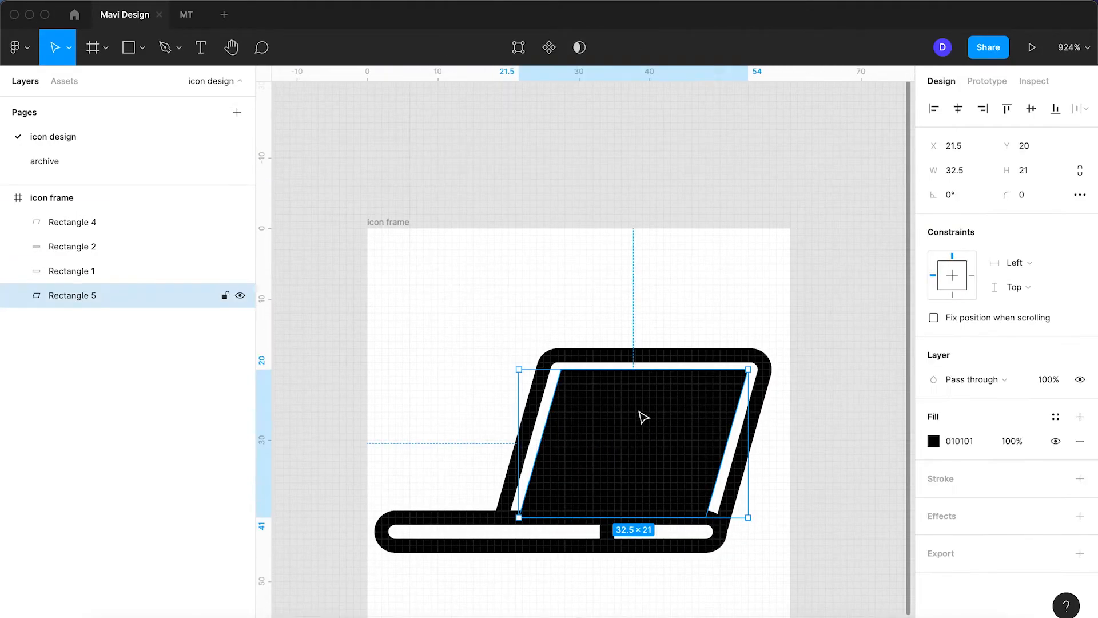
pyautogui.scroll(2, 646, 419)
pyautogui.click(934, 441)
pyautogui.click(761, 241)
pyautogui.click(777, 259)
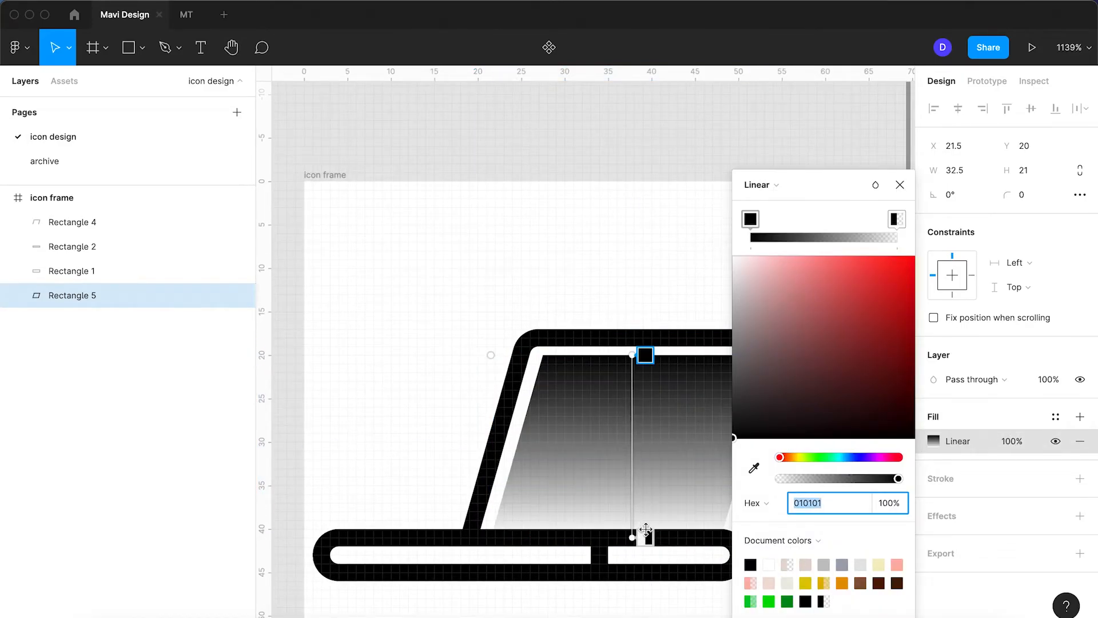
pyautogui.moveTo(631, 535); pyautogui.dragTo(540, 356)
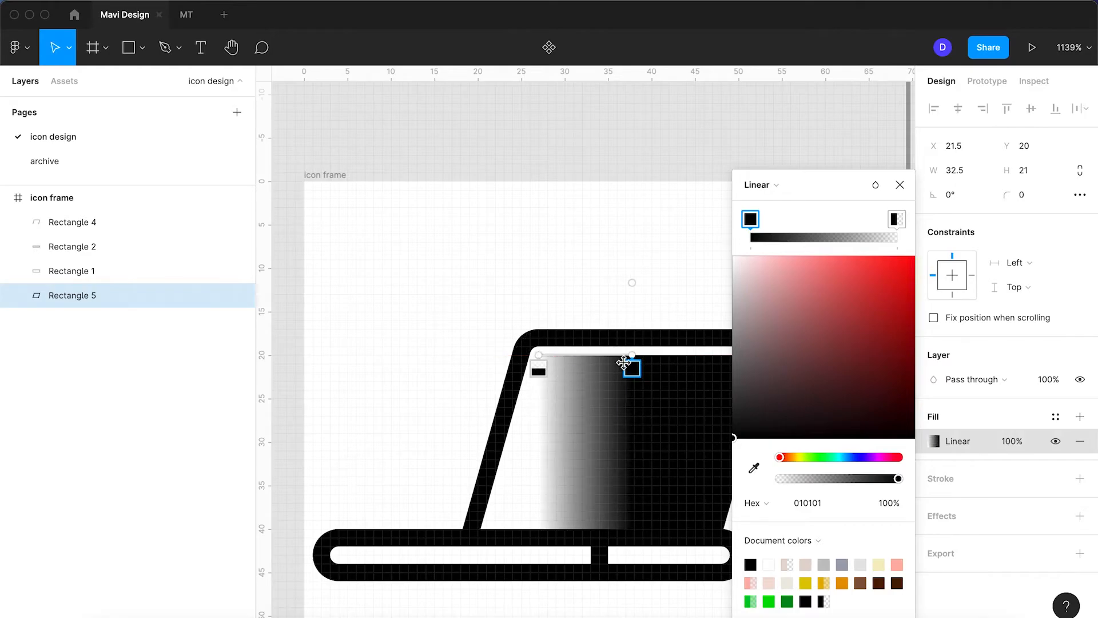
pyautogui.moveTo(634, 359); pyautogui.dragTo(716, 535)
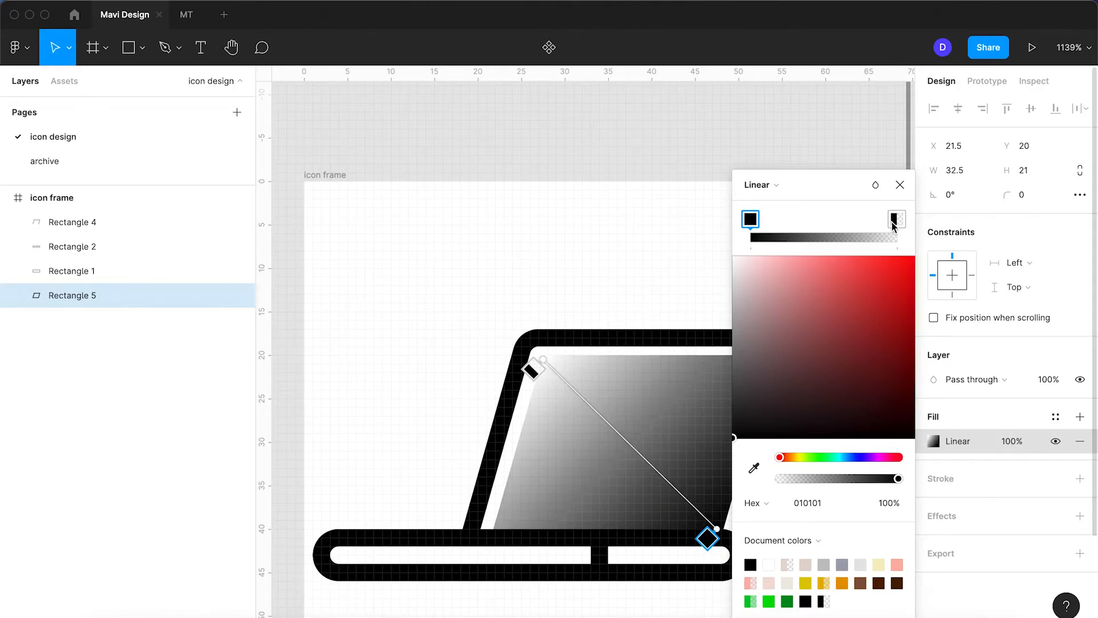
# Set the gradient's upper-left colour stop to 535353 at 100% opacity
pyautogui.moveTo(780, 478); pyautogui.dragTo(898, 479)
pyautogui.press('i')
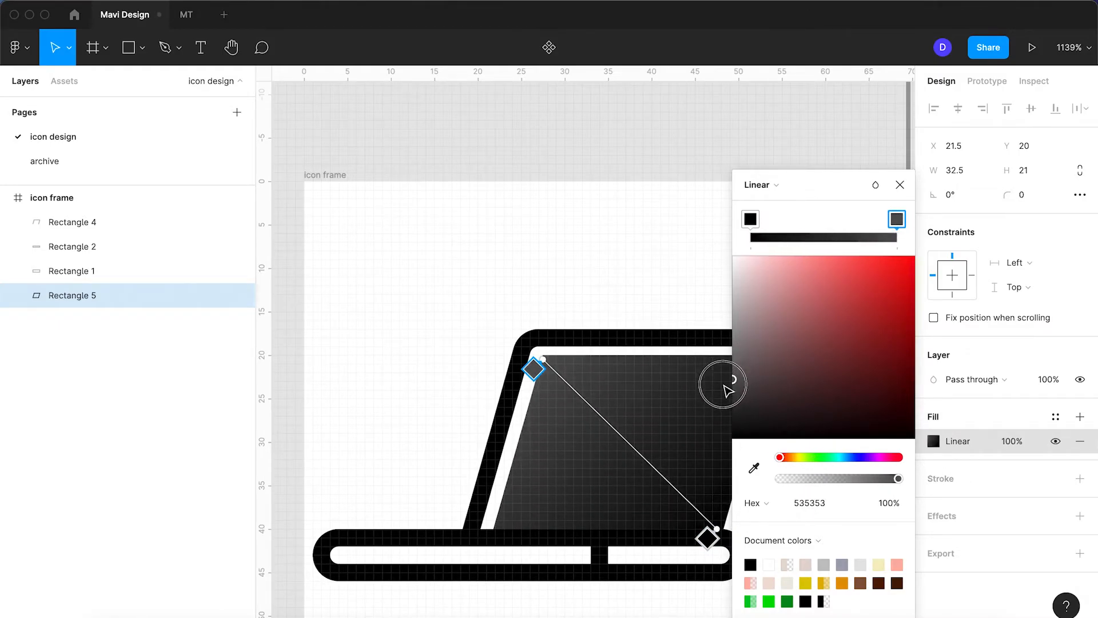
pyautogui.press('Return')
pyautogui.click(900, 185)
pyautogui.click(591, 278)
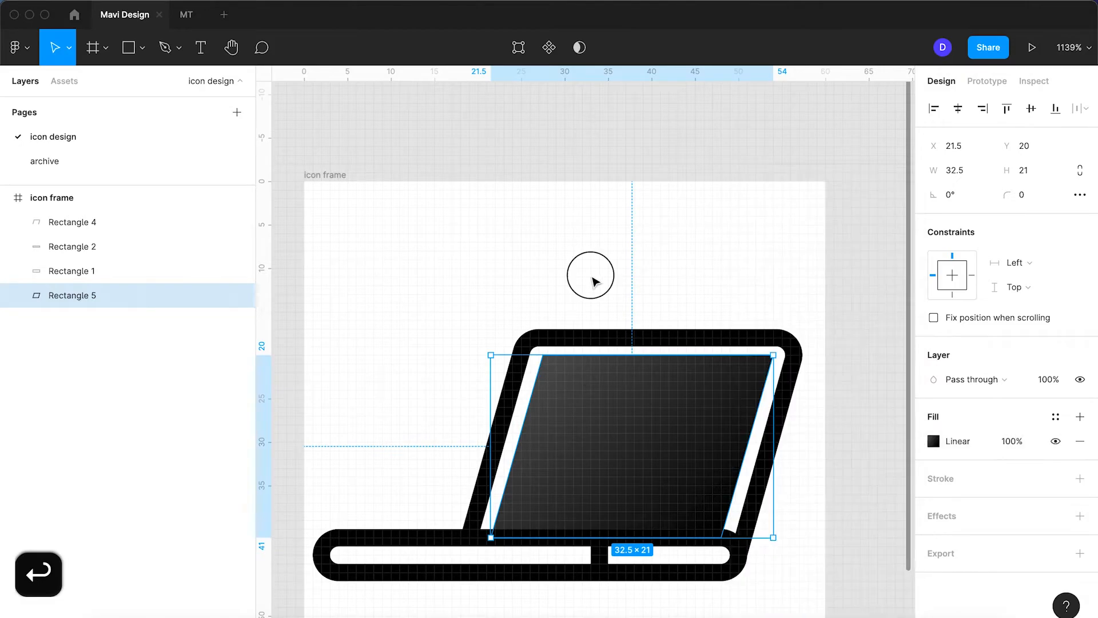
# Draw a small rectangle about 5 × 1 px against the upper inner edge of the laptop base's long white slot
pyautogui.scroll(-4, 592, 277)
pyautogui.scroll(2, 589, 400)
pyautogui.scroll(5, 719, 399)
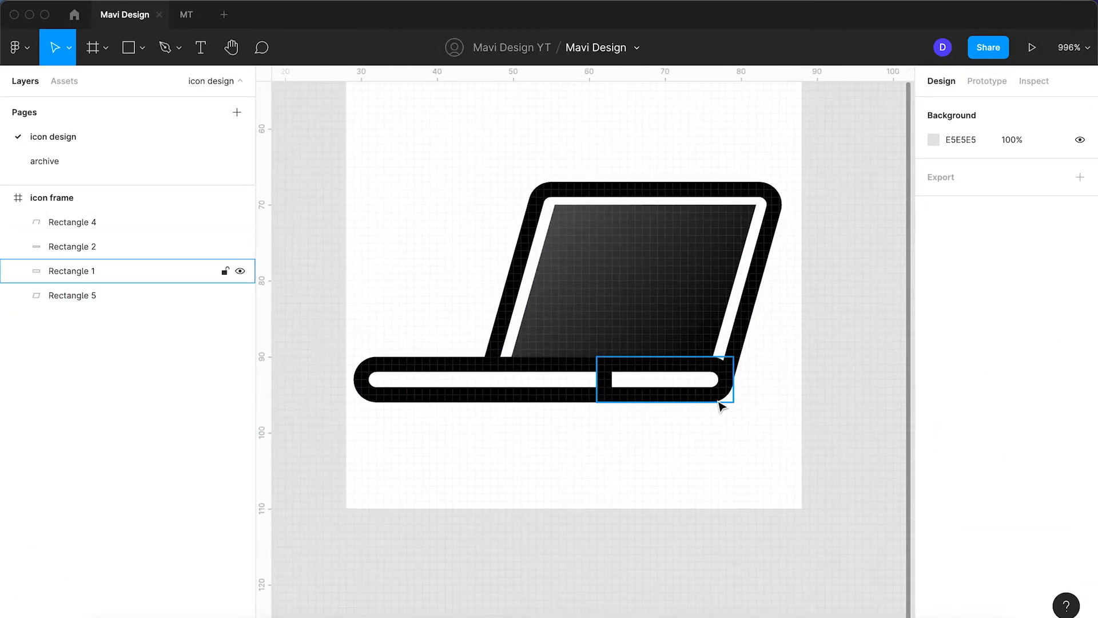
pyautogui.press('space')
pyautogui.moveTo(547, 455); pyautogui.dragTo(714, 447)
pyautogui.scroll(3, 589, 368)
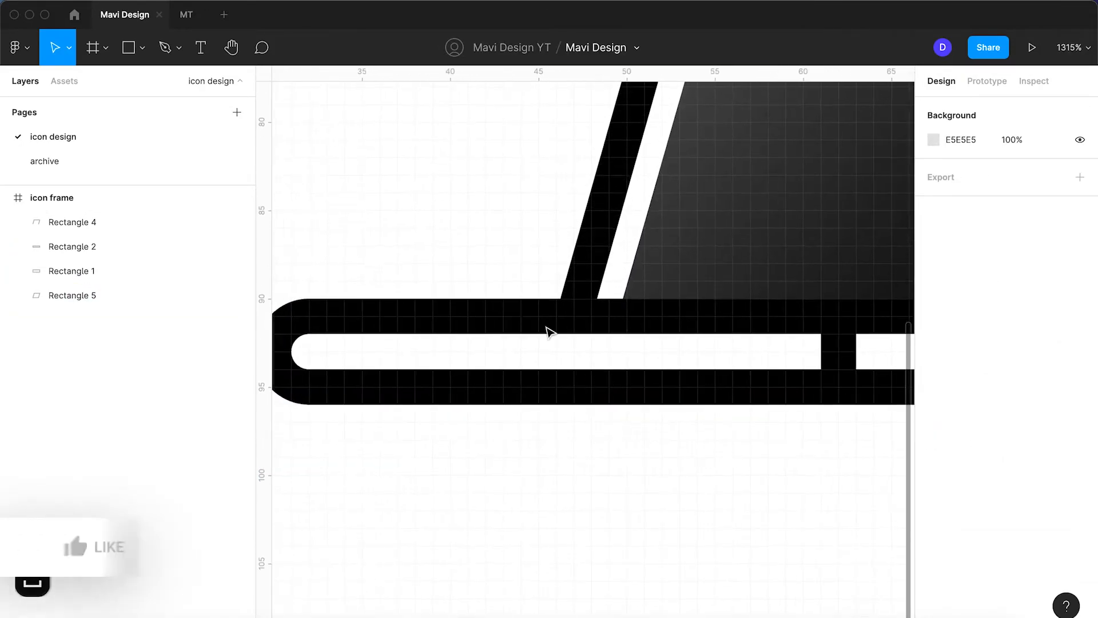
pyautogui.click(144, 54)
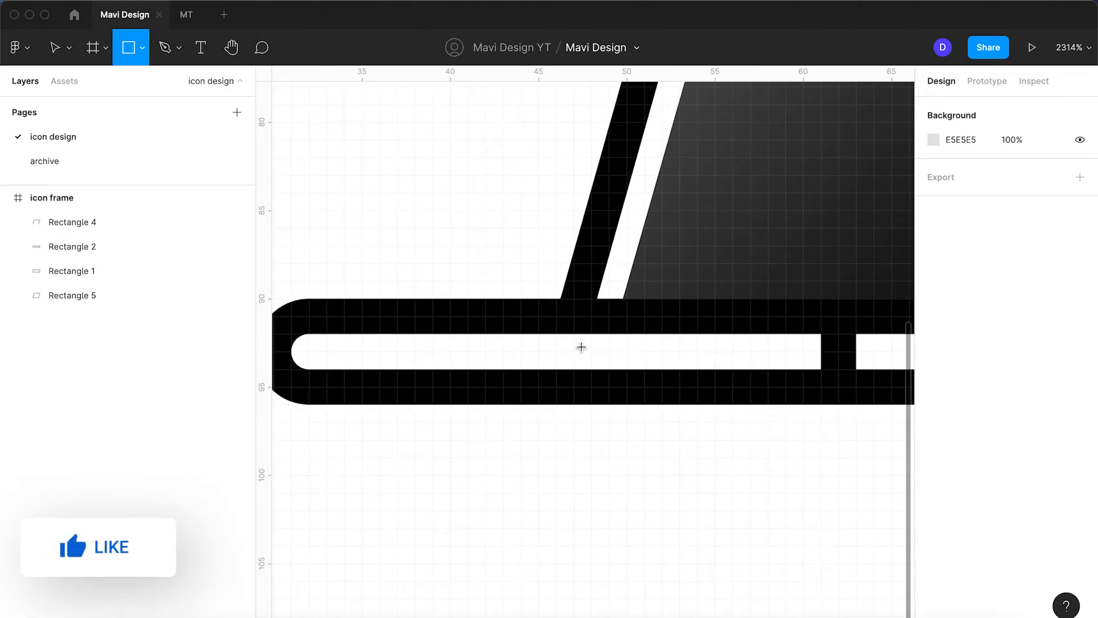
pyautogui.moveTo(574, 334); pyautogui.dragTo(485, 351)
pyautogui.moveTo(574, 342); pyautogui.dragTo(592, 346)
pyautogui.click(500, 468)
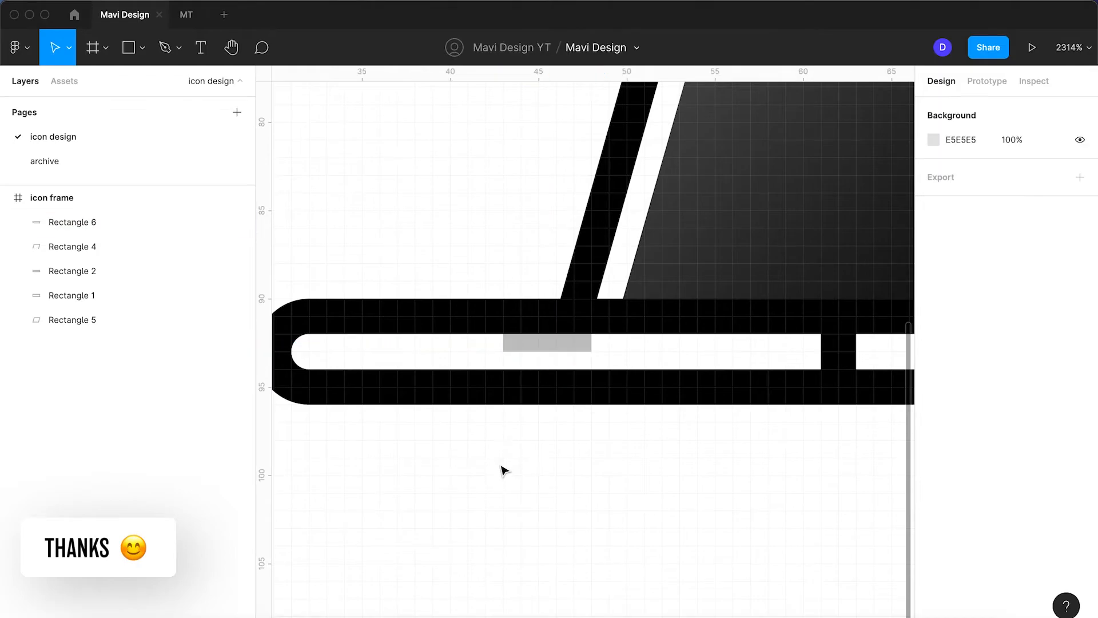
# Widen the small grey rectangle in the base slot to 6 px and move it to X 15
pyautogui.click(532, 349)
pyautogui.moveTo(503, 343); pyautogui.dragTo(491, 343)
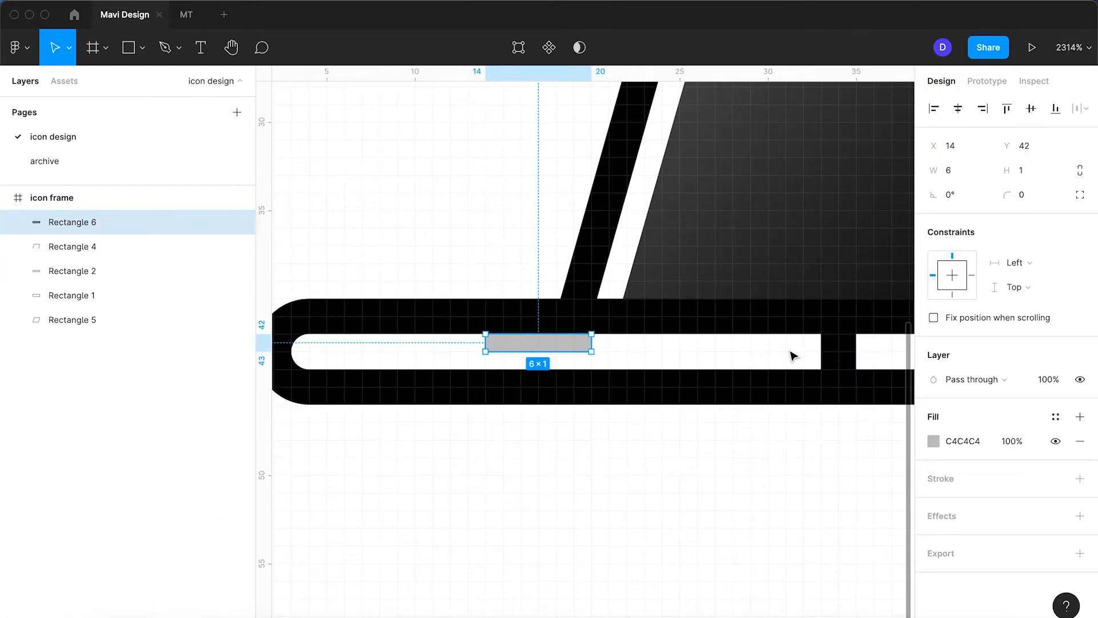
pyautogui.press('Right')
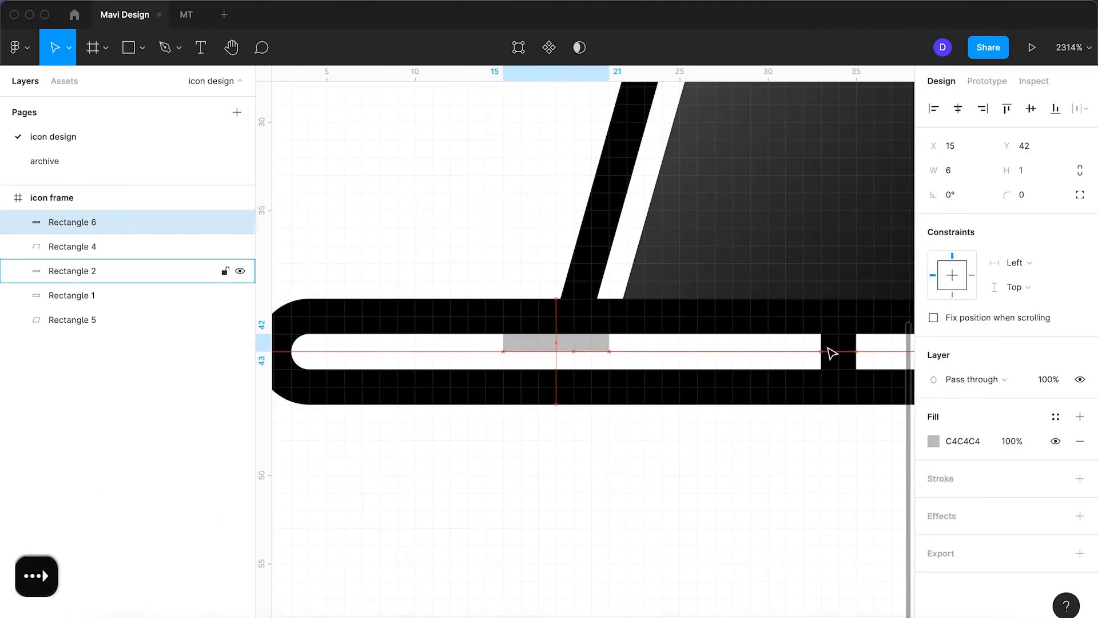
# Fill the small rectangle in the base's long slot with solid black (000000)
pyautogui.press('alt')
pyautogui.click(933, 442)
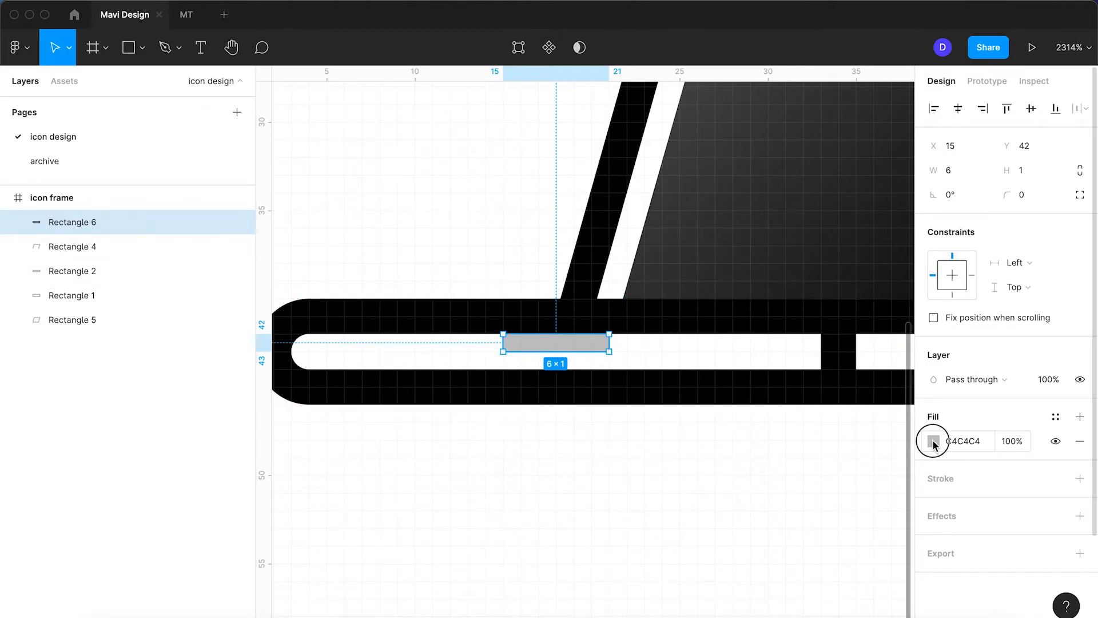
pyautogui.moveTo(787, 358); pyautogui.dragTo(954, 464)
pyautogui.press('Return')
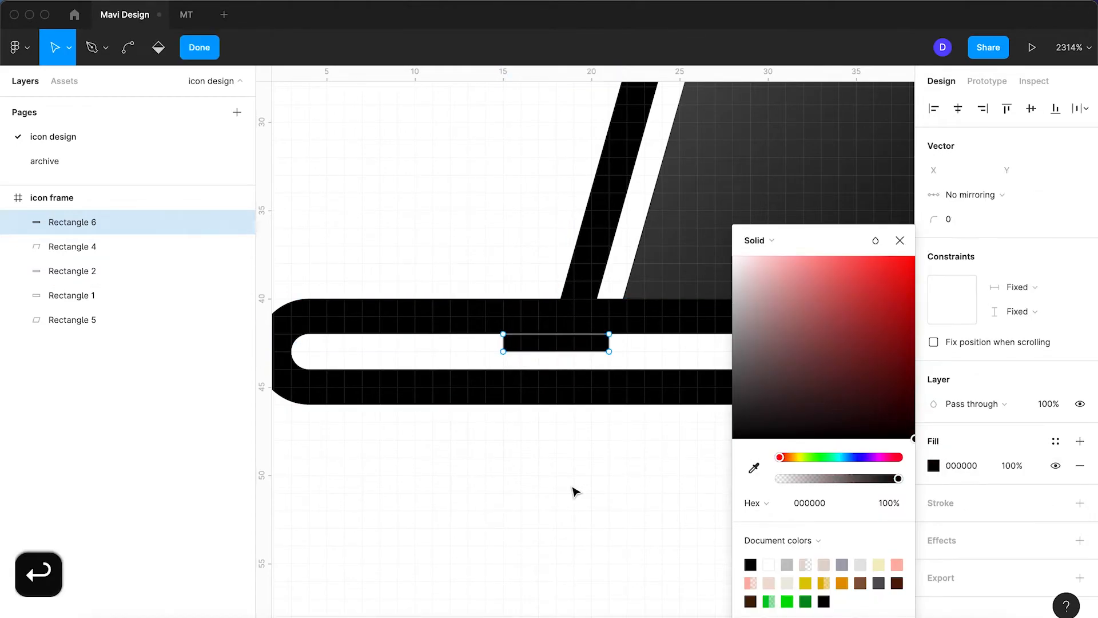
pyautogui.press('Return')
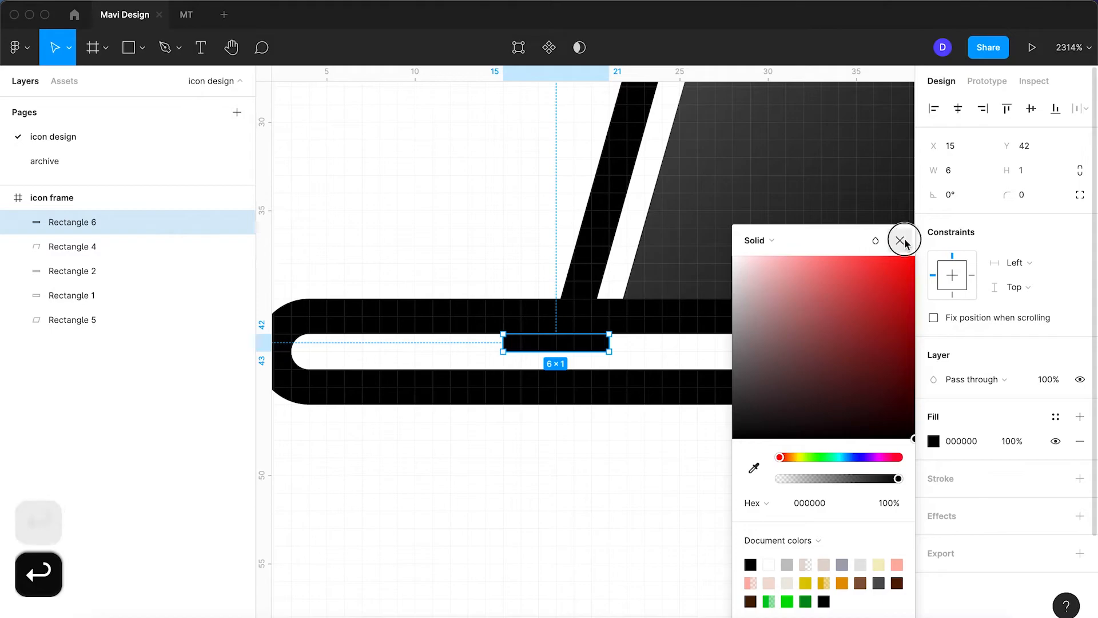
pyautogui.click(900, 240)
# Round the two lower corners of the small black rectangle in the base slot with a radius of 1
pyautogui.click(450, 211)
pyautogui.moveTo(679, 236); pyautogui.dragTo(615, 242)
pyautogui.click(495, 355)
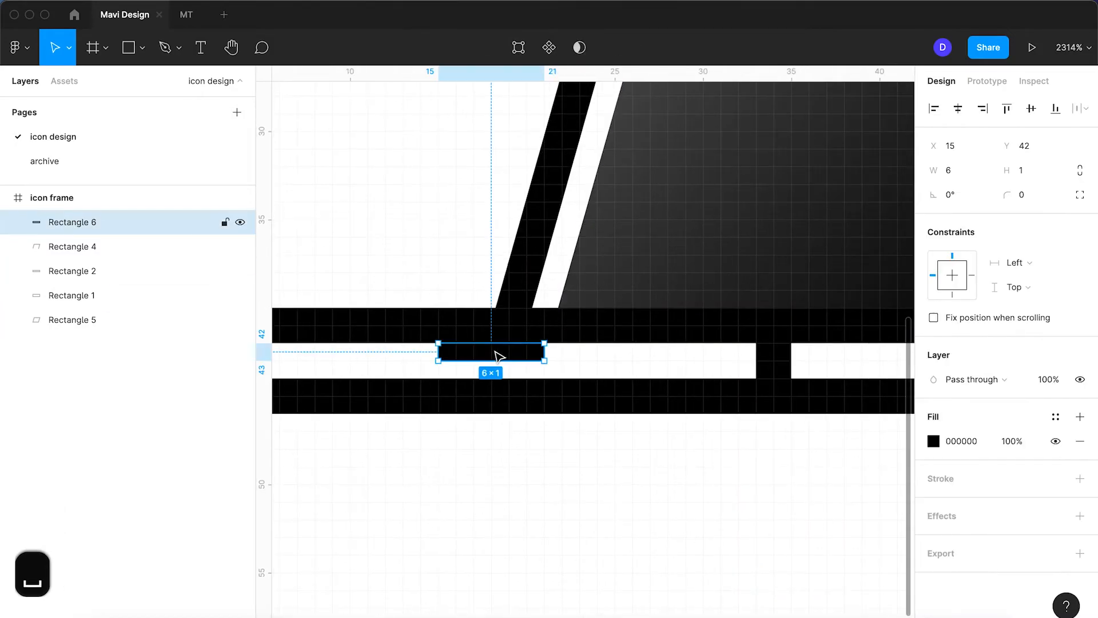
pyautogui.scroll(3, 496, 358)
pyautogui.doubleClick(497, 360)
pyautogui.click(578, 368)
pyautogui.keyDown('shift'); pyautogui.click(400, 368); pyautogui.keyUp('shift')
pyautogui.click(957, 218)
pyautogui.press('Up')
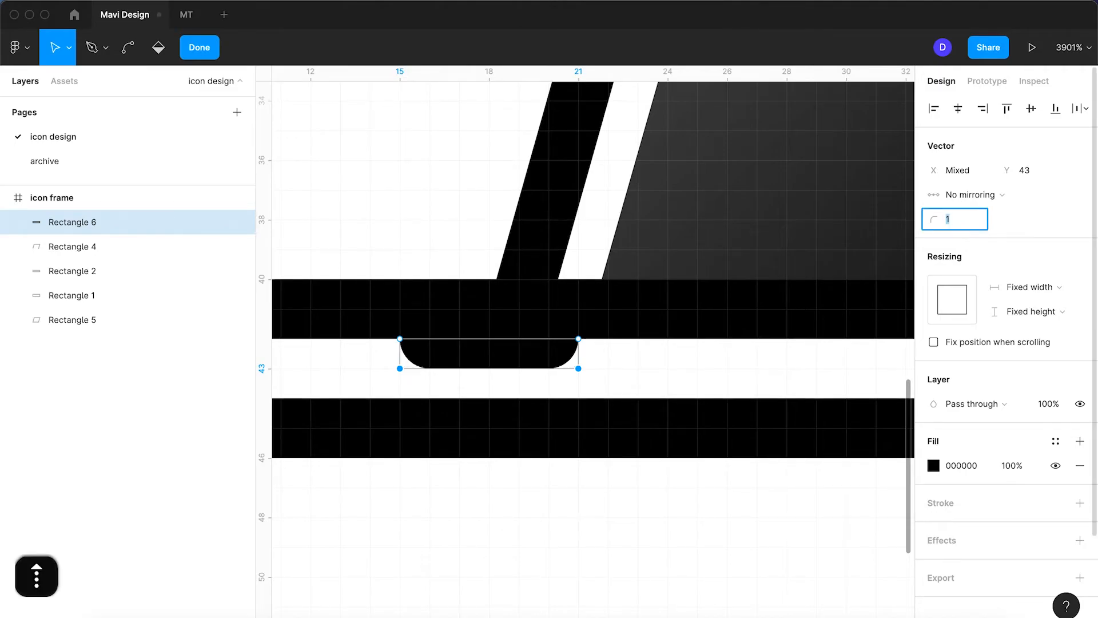
pyautogui.press('Return')
pyautogui.press('Return')
pyautogui.click(676, 526)
pyautogui.scroll(-5, 670, 530)
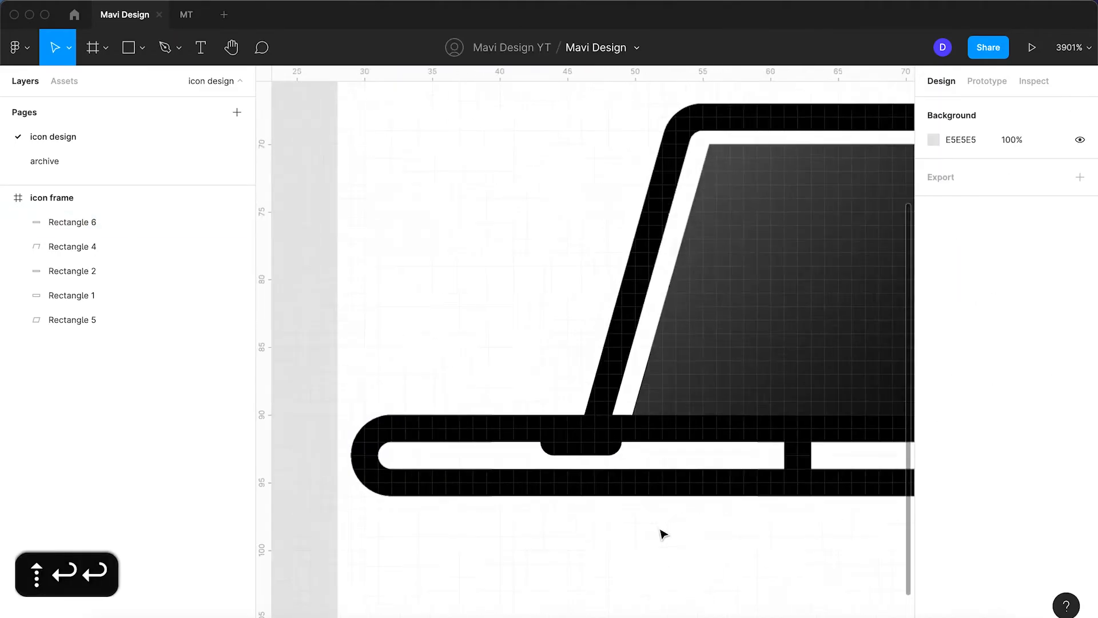
# Widen the rounded black bar in the base's long slot to 10 px, extending it equally on both sides to start at X 13
pyautogui.moveTo(715, 468); pyautogui.dragTo(512, 451)
pyautogui.click(402, 453)
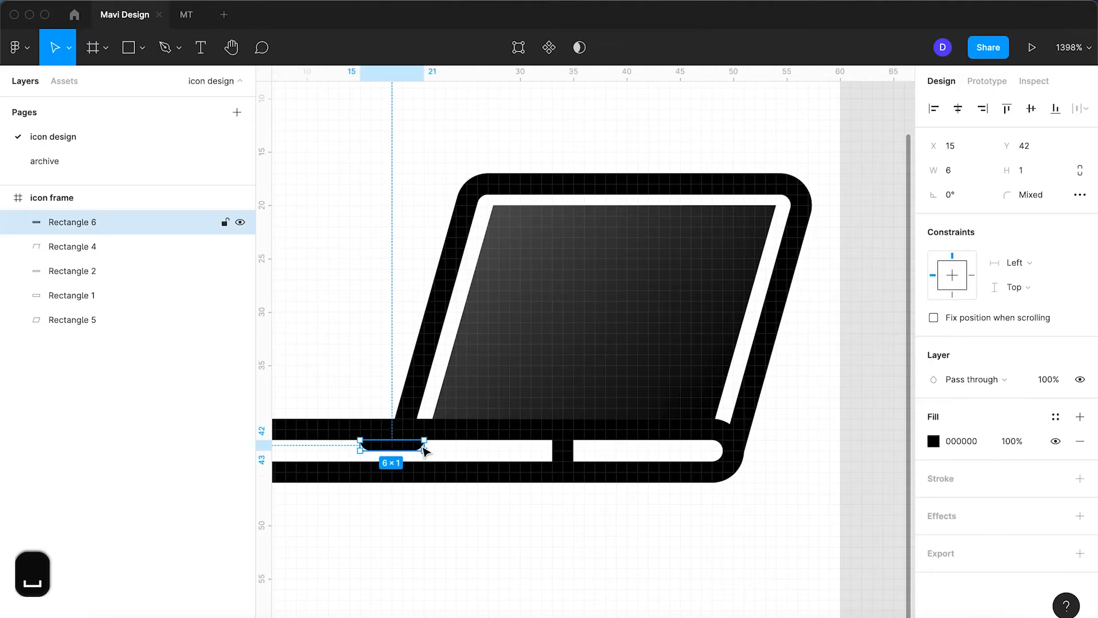
pyautogui.scroll(5, 425, 452)
pyautogui.moveTo(432, 451); pyautogui.dragTo(489, 449)
pyautogui.scroll(-10, 490, 451)
pyautogui.click(502, 529)
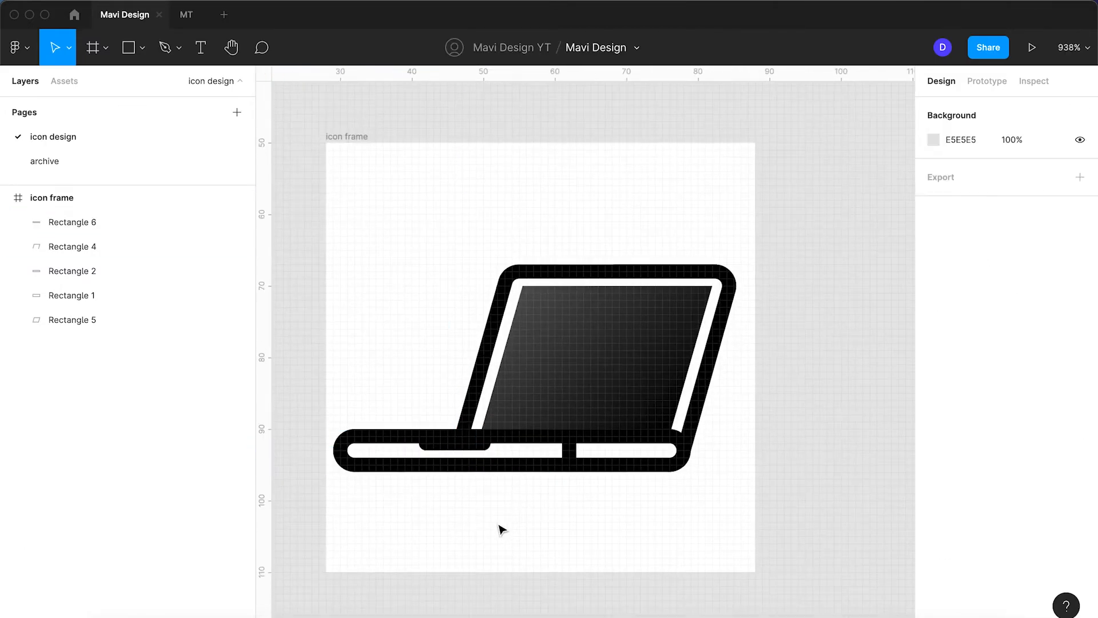
# Duplicate the 10 px rounded bar horizontally into the base's short right-hand slot, placing the copy at X 38
pyautogui.click(518, 445)
pyautogui.scroll(5, 439, 458)
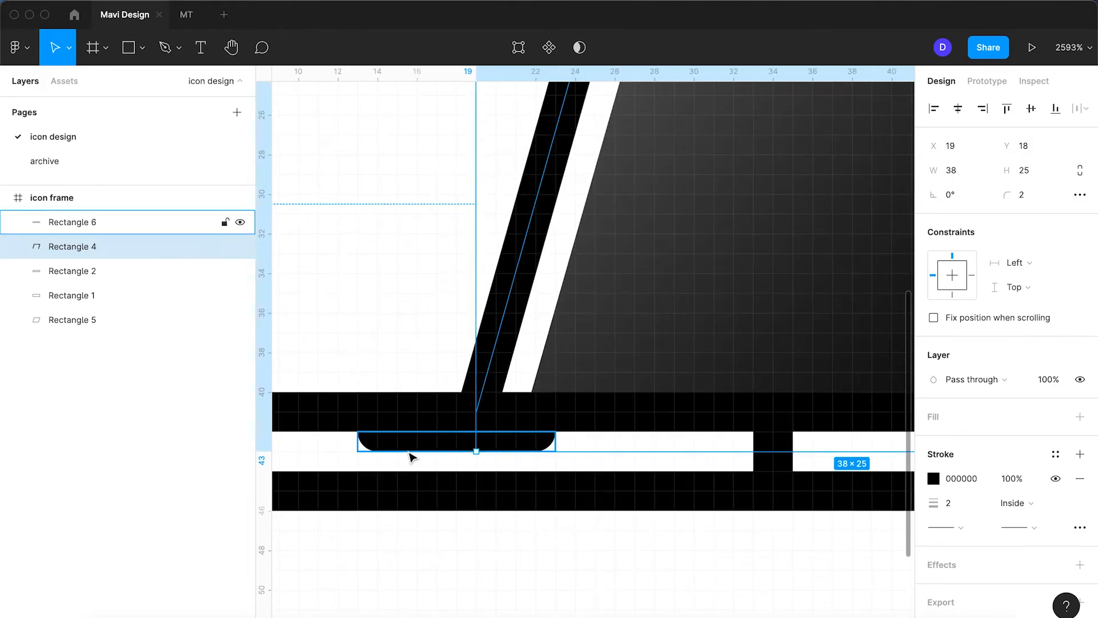
pyautogui.click(409, 446)
pyautogui.scroll(-2, 441, 449)
pyautogui.scroll(-4, 434, 448)
pyautogui.moveTo(429, 448); pyautogui.dragTo(718, 446)
pyautogui.scroll(5, 714, 442)
# Narrow the copied bar to 3 px at X 44 and duplicate it at X 40, leaving a 1 px gap between them
pyautogui.doubleClick(604, 459)
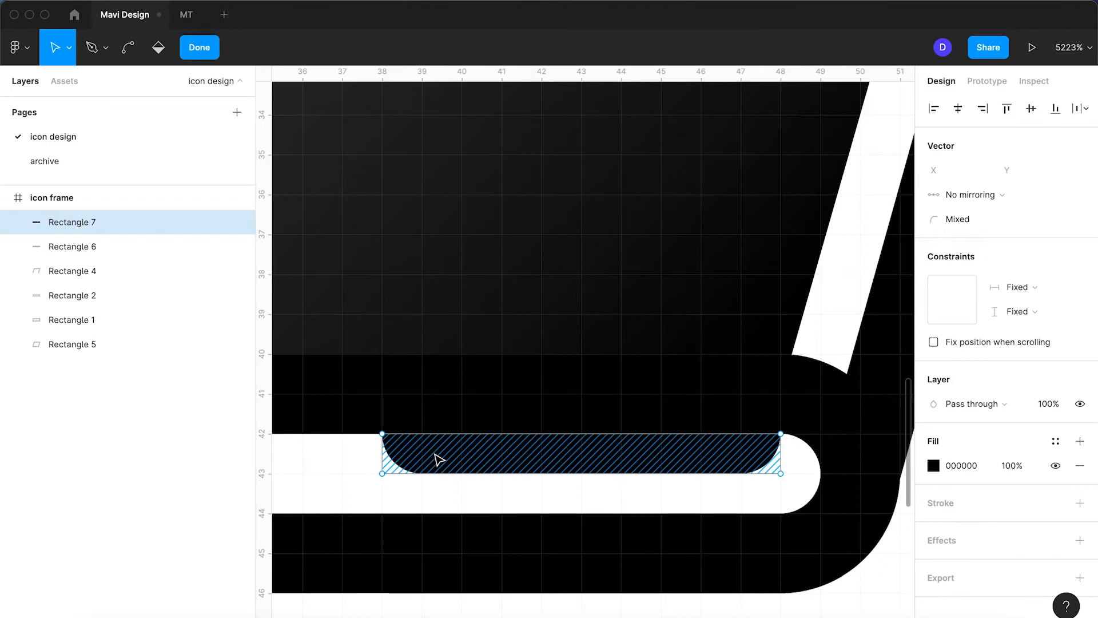
pyautogui.press('Escape')
pyautogui.moveTo(378, 453); pyautogui.dragTo(530, 464)
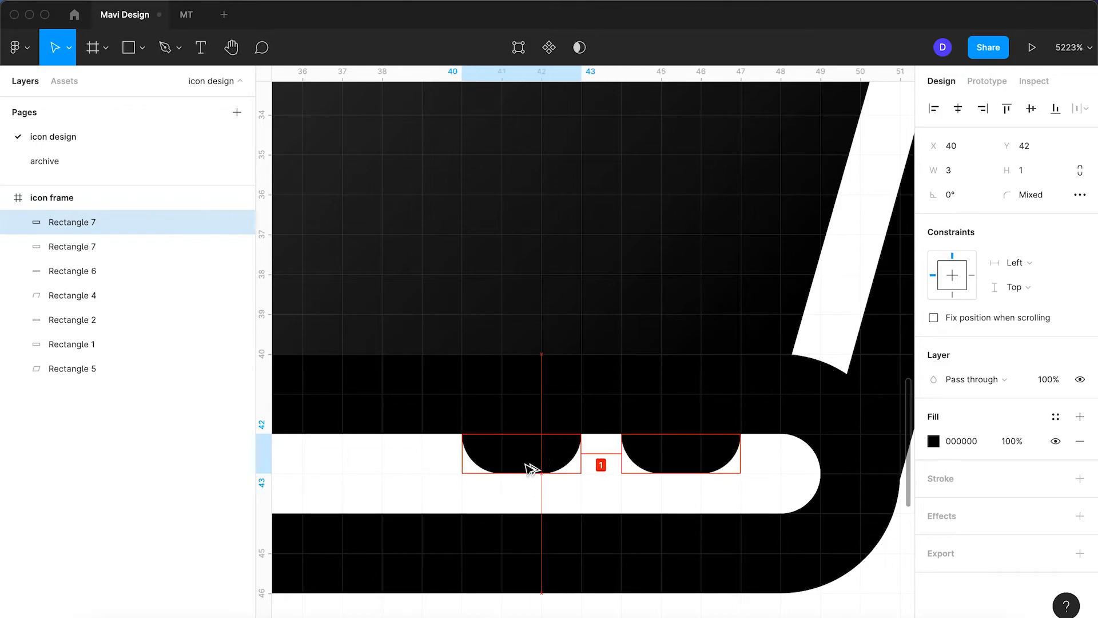
pyautogui.scroll(-5, 530, 463)
pyautogui.scroll(-2, 525, 464)
pyautogui.click(552, 528)
pyautogui.scroll(-7, 551, 528)
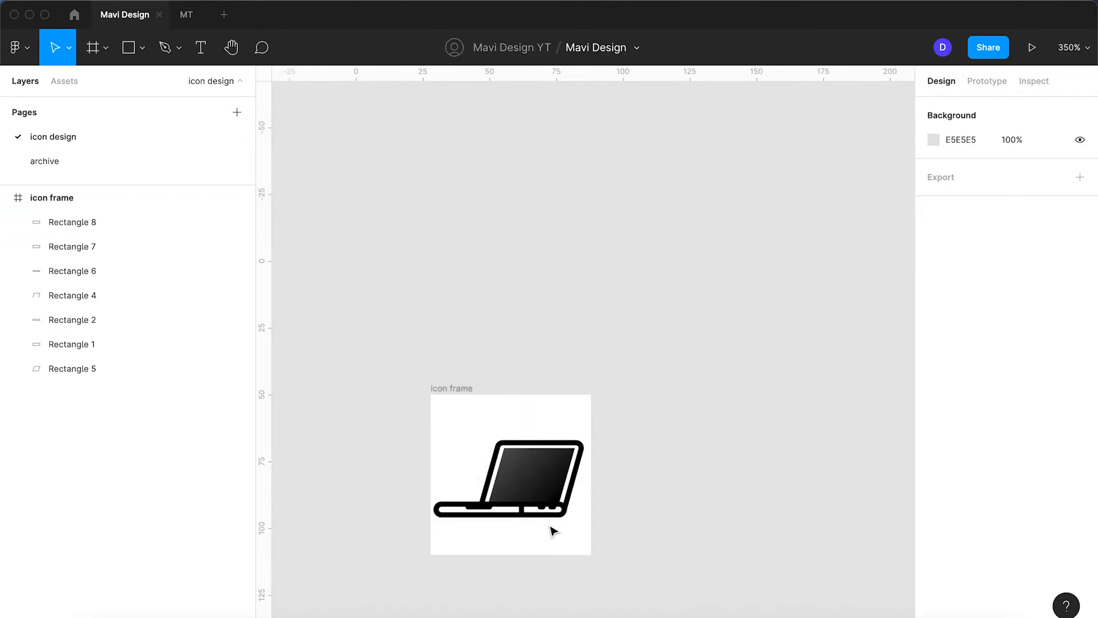
# Square off the upper-left corner of the laptop base's long left section, removing its corner radius
pyautogui.press('super+0')
pyautogui.scroll(10, 576, 405)
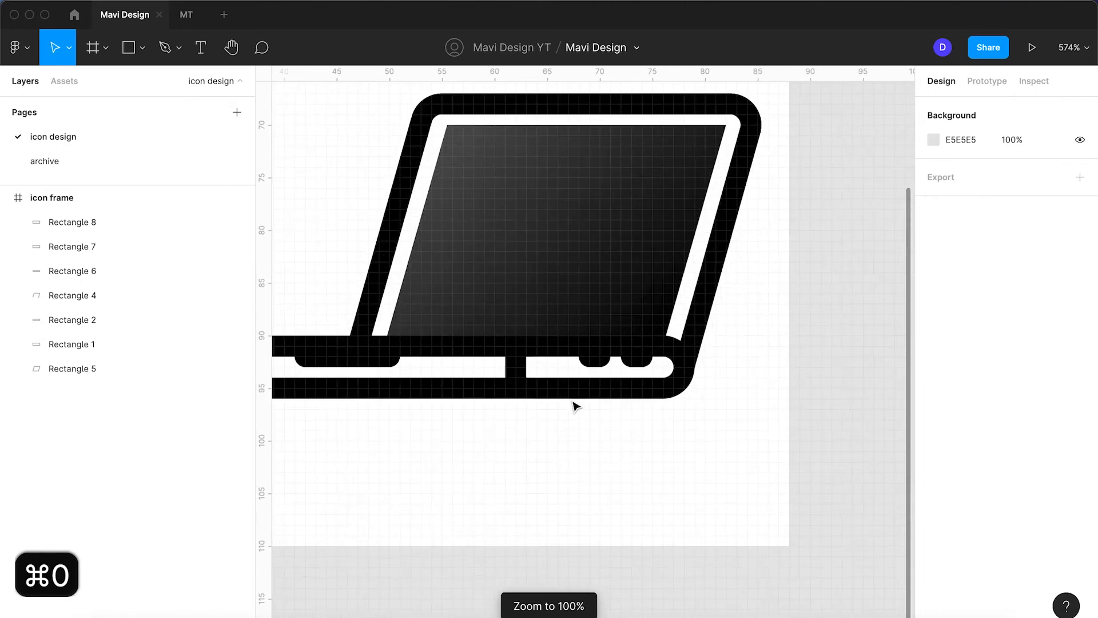
pyautogui.scroll(-1, 576, 405)
pyautogui.click(446, 441)
pyautogui.doubleClick(405, 443)
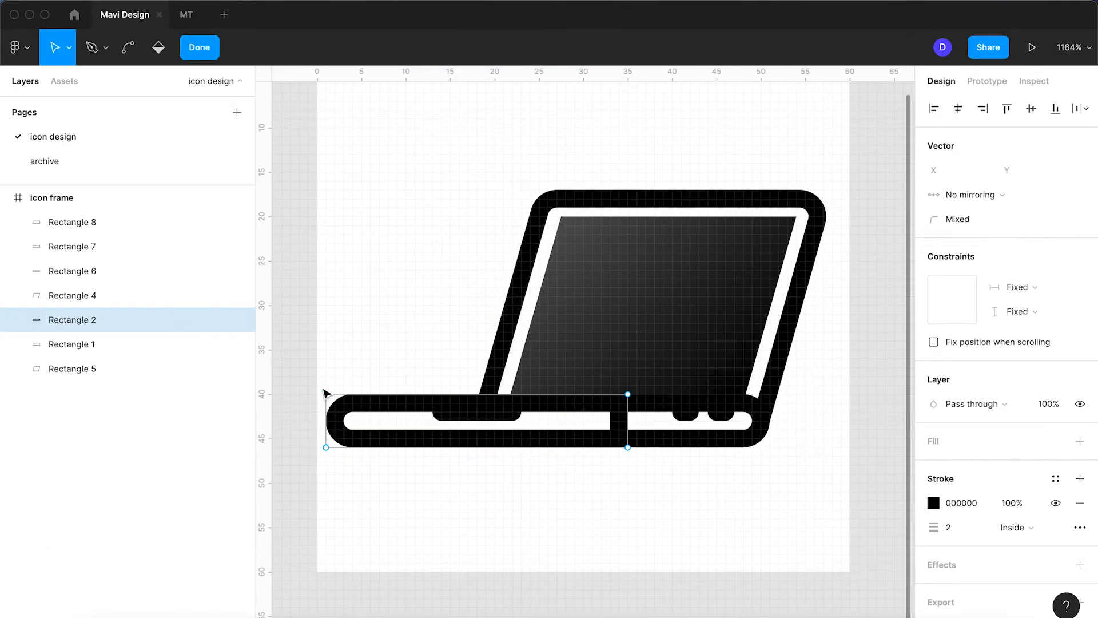
pyautogui.click(967, 221)
pyautogui.press('Down')
pyautogui.press('Down')
pyautogui.press('Down')
pyautogui.press('Down')
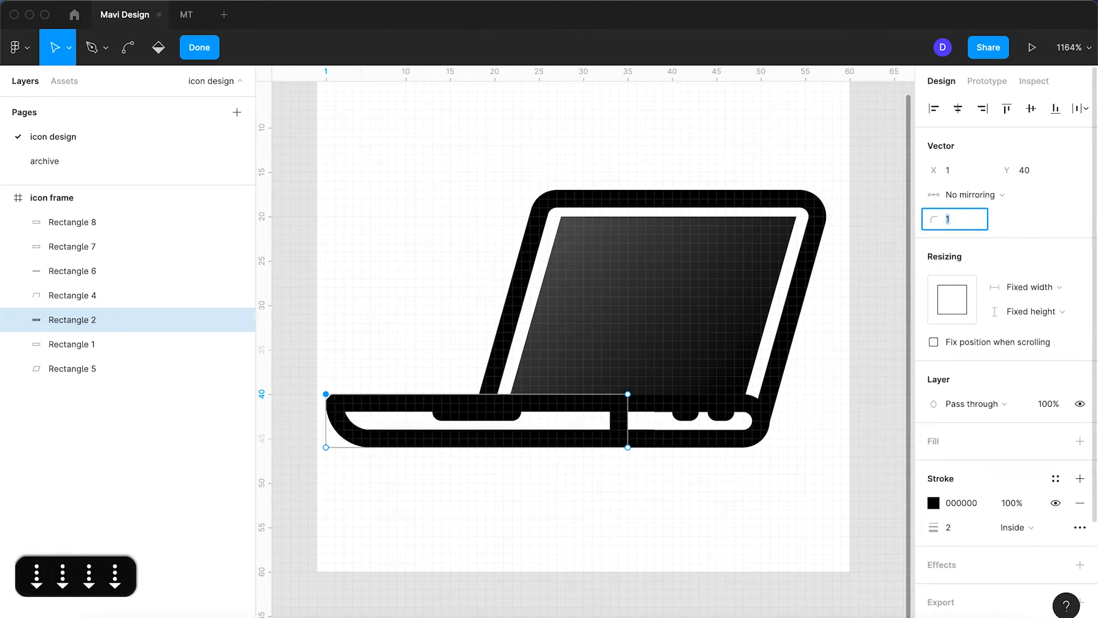
pyautogui.press('Return')
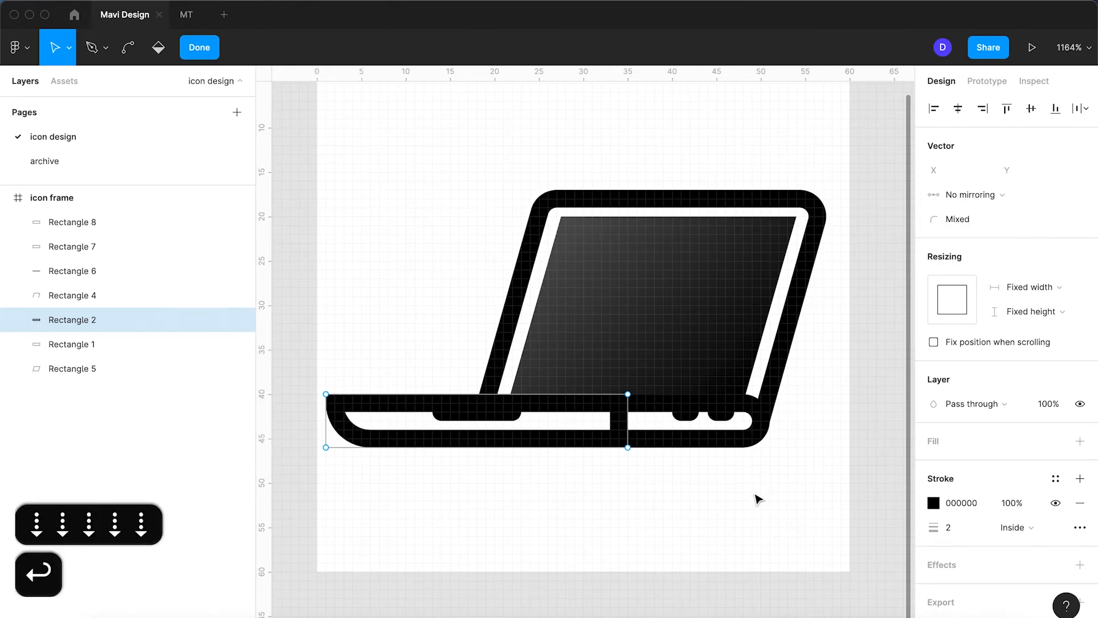
pyautogui.press('Return')
pyautogui.click(704, 486)
# Set the layer opacity of all three rounded bars in the base to 40%
pyautogui.scroll(-5, 704, 486)
pyautogui.scroll(5, 704, 485)
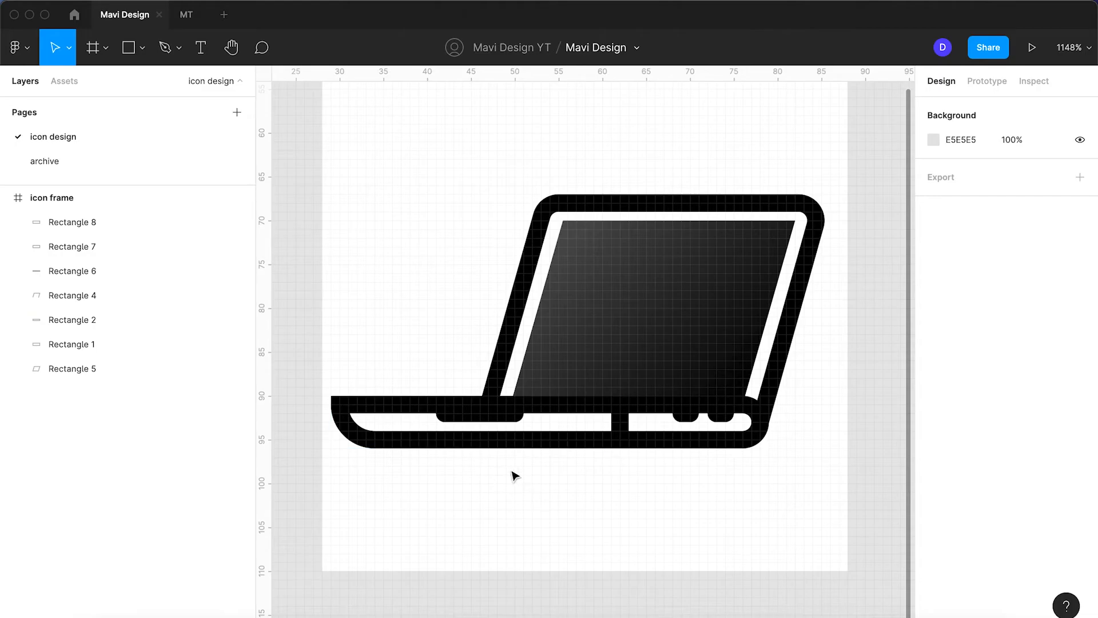
pyautogui.click(497, 419)
pyautogui.keyDown('shift'); pyautogui.click(686, 417); pyautogui.keyUp('shift')
pyautogui.keyDown('shift'); pyautogui.click(725, 418); pyautogui.keyUp('shift')
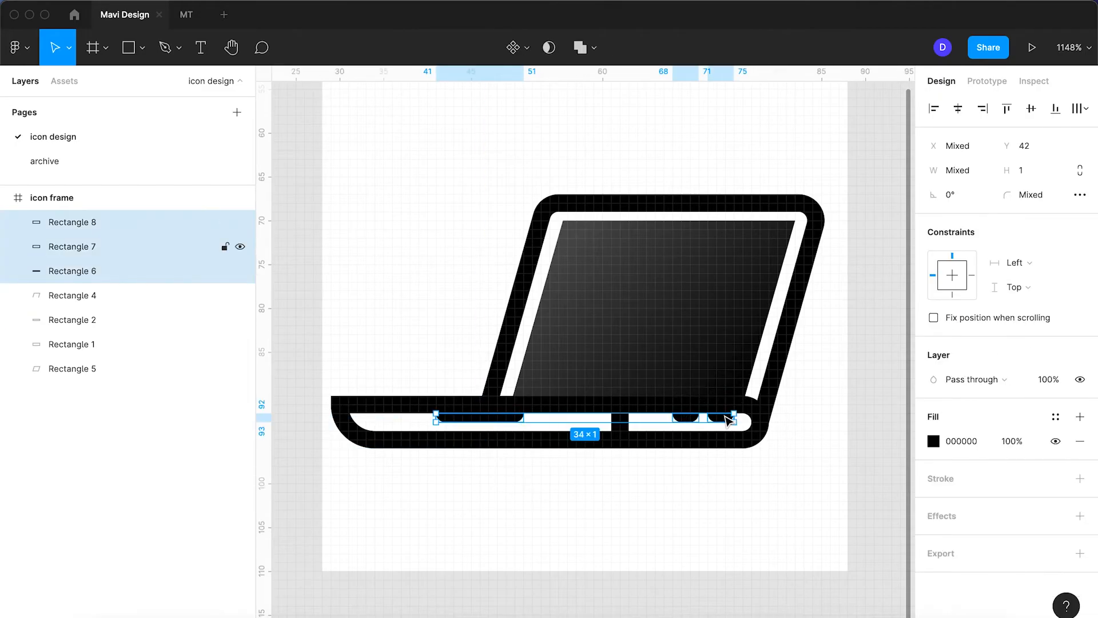
pyautogui.write('40')
pyautogui.press('Return')
pyautogui.click(724, 498)
pyautogui.scroll(-5, 724, 497)
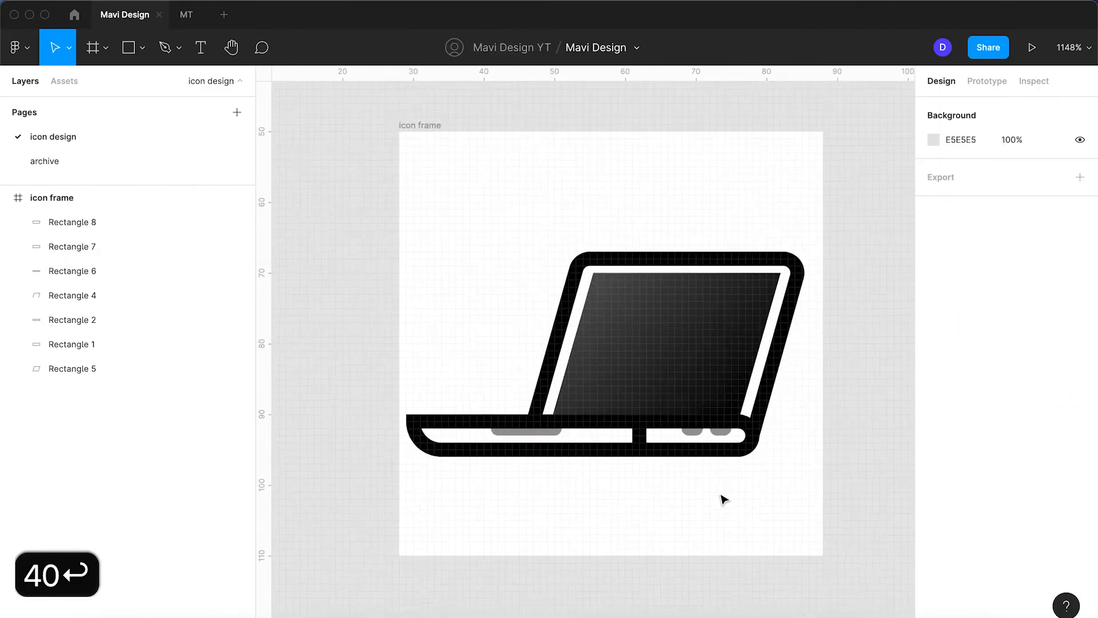
# Set the long rounded bar's layer opacity back to 100%
pyautogui.scroll(3, 724, 497)
pyautogui.scroll(1, 723, 500)
pyautogui.click(530, 433)
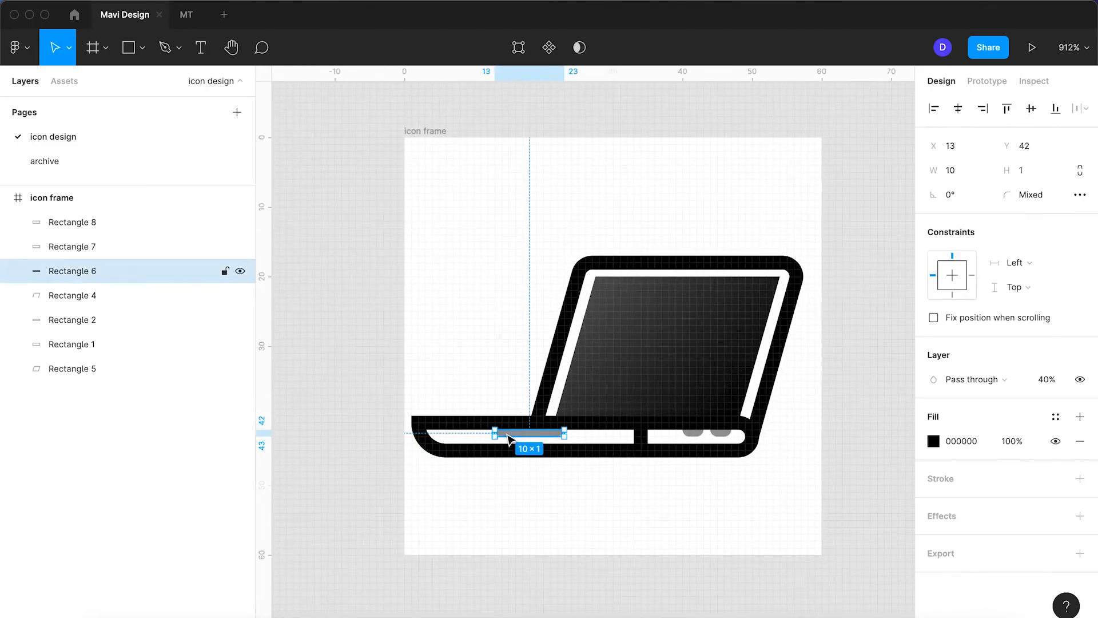
pyautogui.write('100')
pyautogui.press('Return')
pyautogui.click(700, 454)
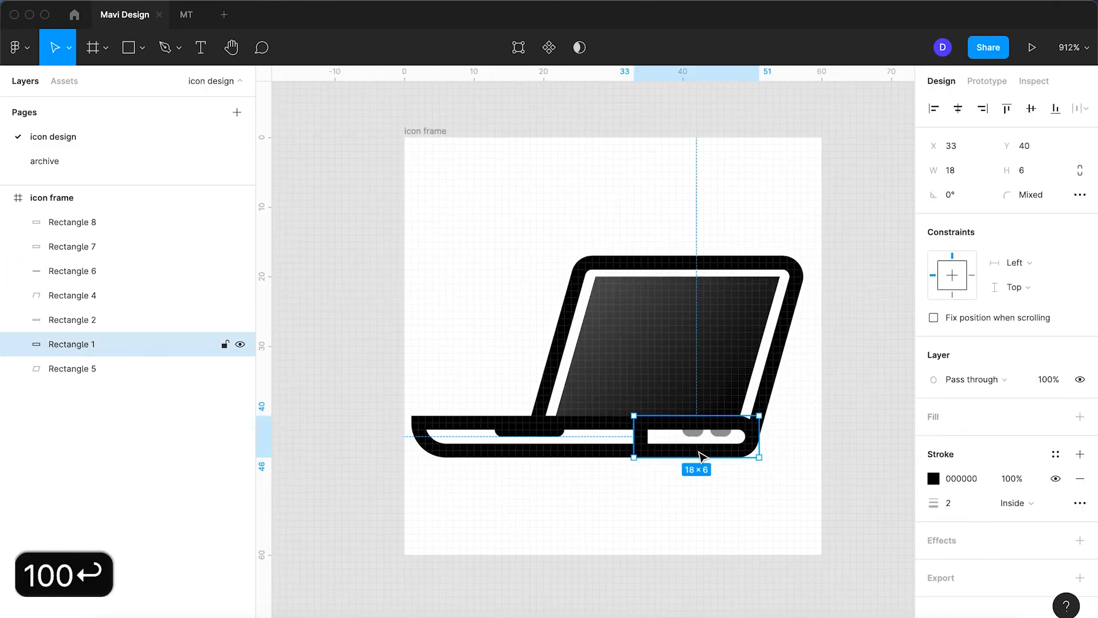
pyautogui.scroll(-5, 700, 456)
pyautogui.click(701, 475)
# Set the layer opacity of the two small rounded bars in the base's right section to 60%
pyautogui.scroll(6, 700, 474)
pyautogui.click(686, 354)
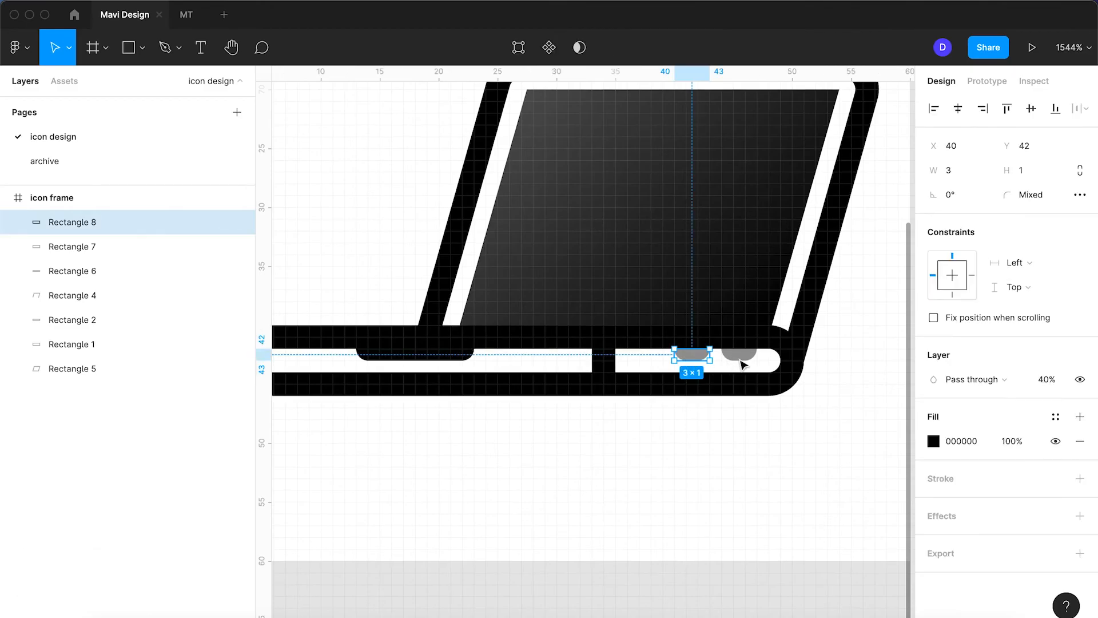
pyautogui.keyDown('shift'); pyautogui.click(741, 356); pyautogui.keyUp('shift')
pyautogui.write('60')
pyautogui.press('Return')
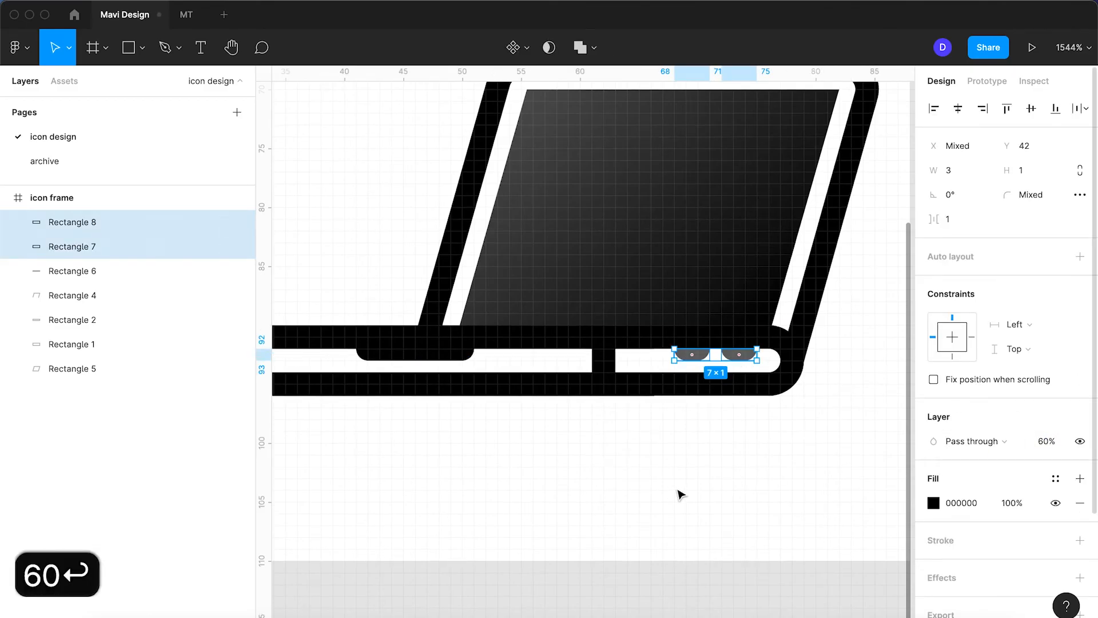
pyautogui.click(675, 493)
pyautogui.scroll(-6, 673, 493)
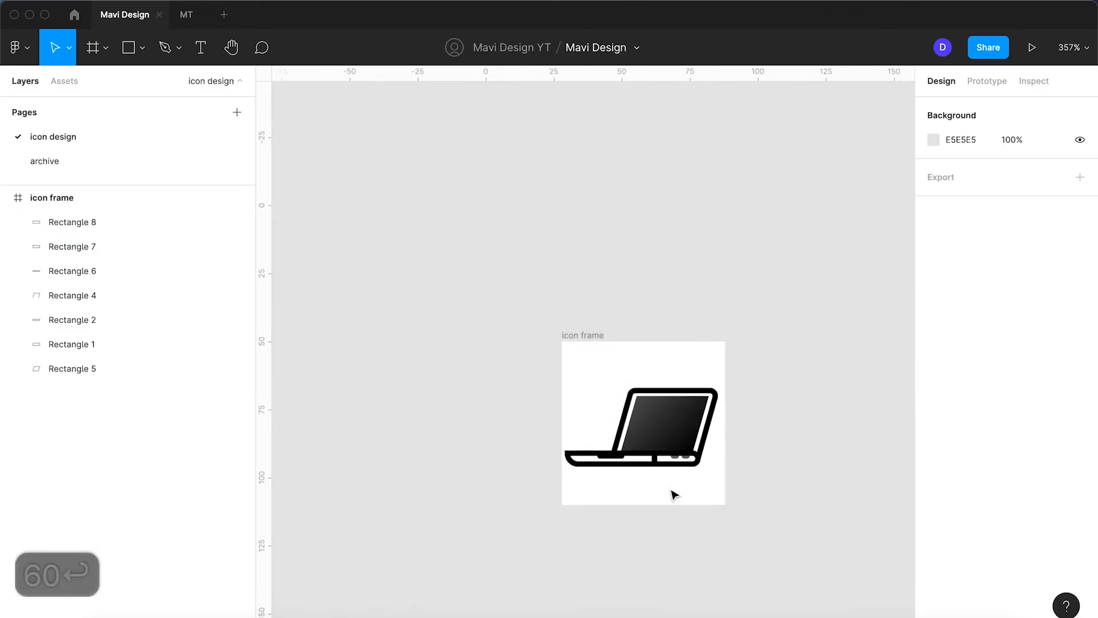
pyautogui.scroll(-3, 675, 495)
pyautogui.scroll(5, 675, 495)
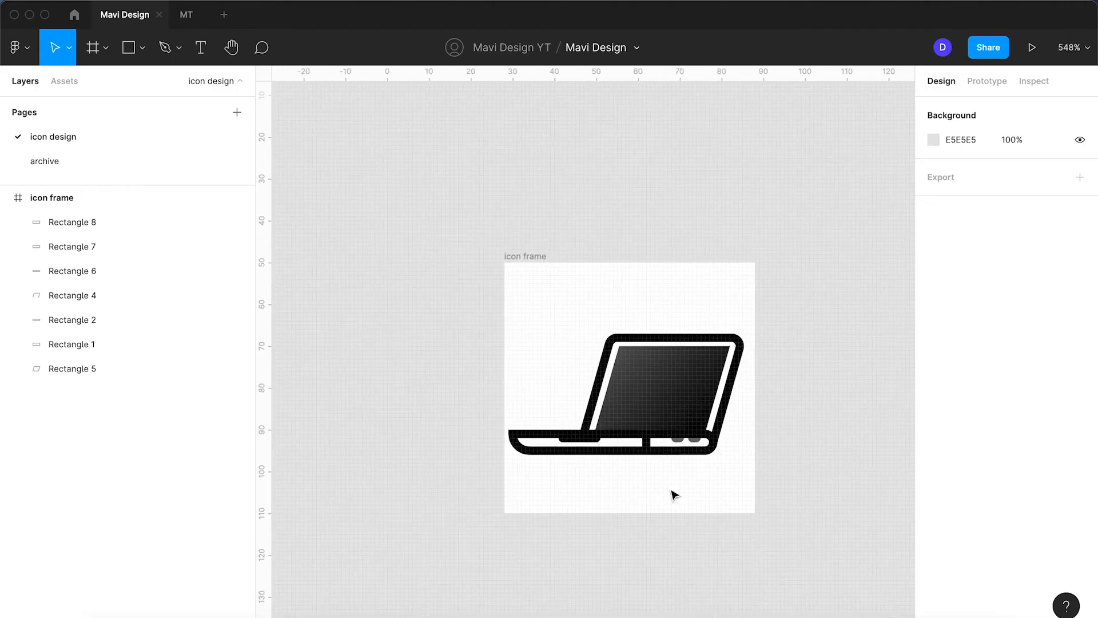
# Reverse the laptop screen's diagonal gradient so the black end sits upper left and the 535353 end lower right
pyautogui.click(676, 358)
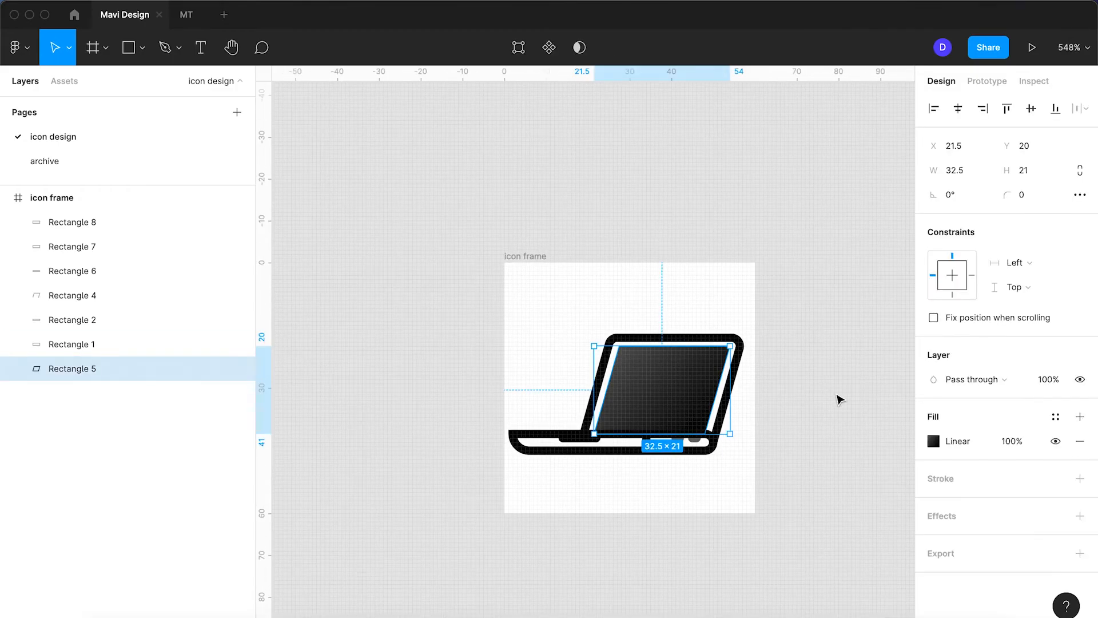
pyautogui.click(934, 441)
pyautogui.click(898, 220)
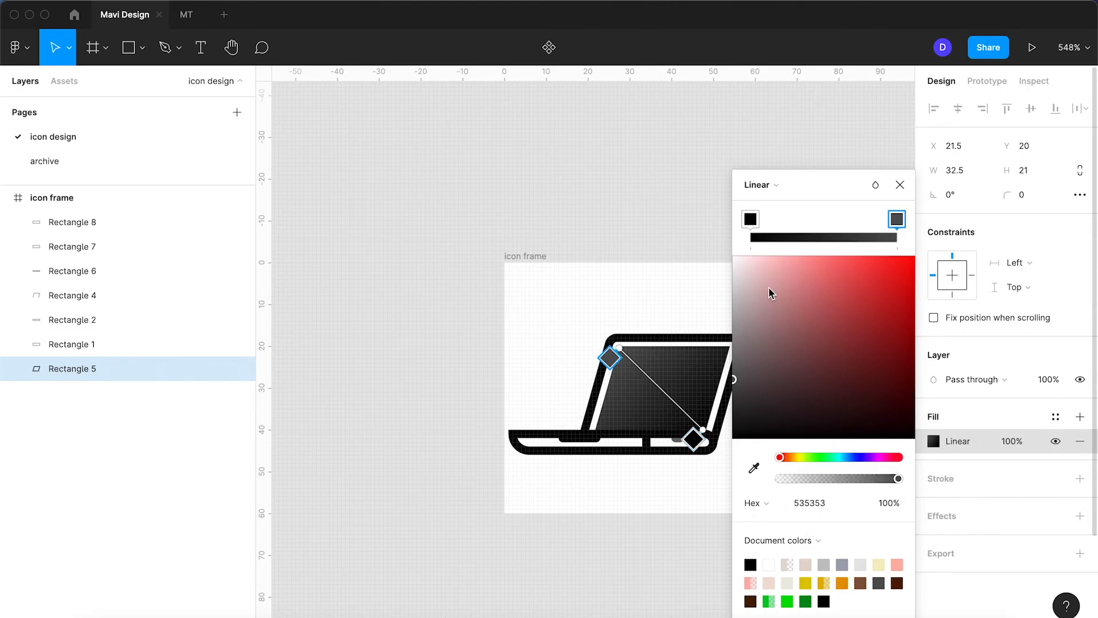
pyautogui.moveTo(611, 357)
pyautogui.mouseDown()
pyautogui.moveTo(691, 385)
pyautogui.moveTo(703, 428)
pyautogui.moveTo(607, 340)
pyautogui.moveTo(621, 350)
pyautogui.mouseUp()
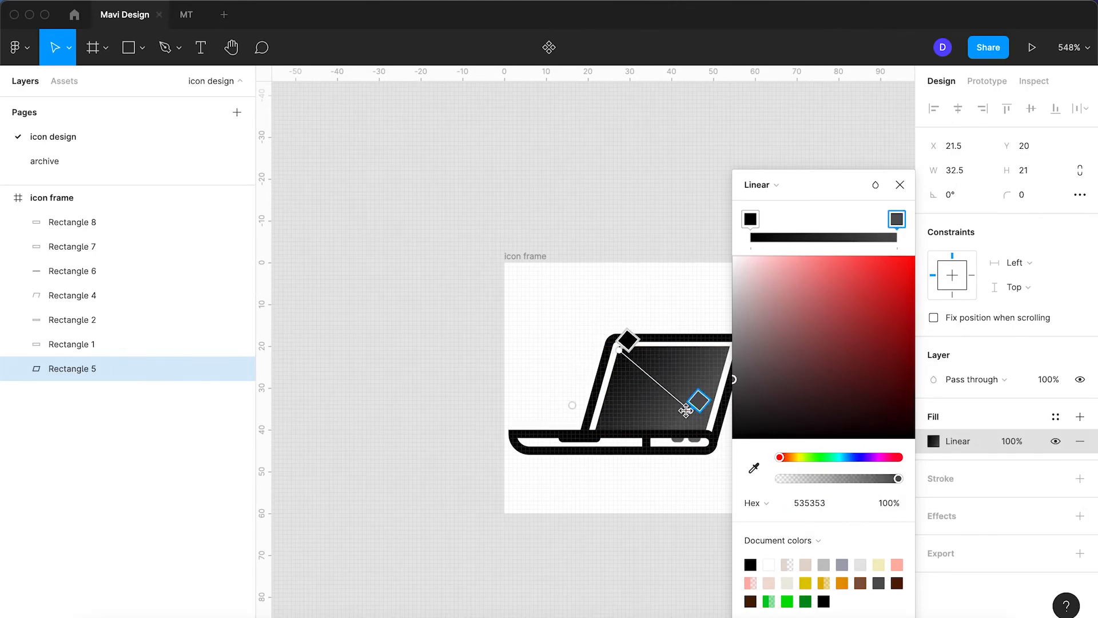
pyautogui.moveTo(704, 428); pyautogui.dragTo(704, 432)
pyautogui.press('Return')
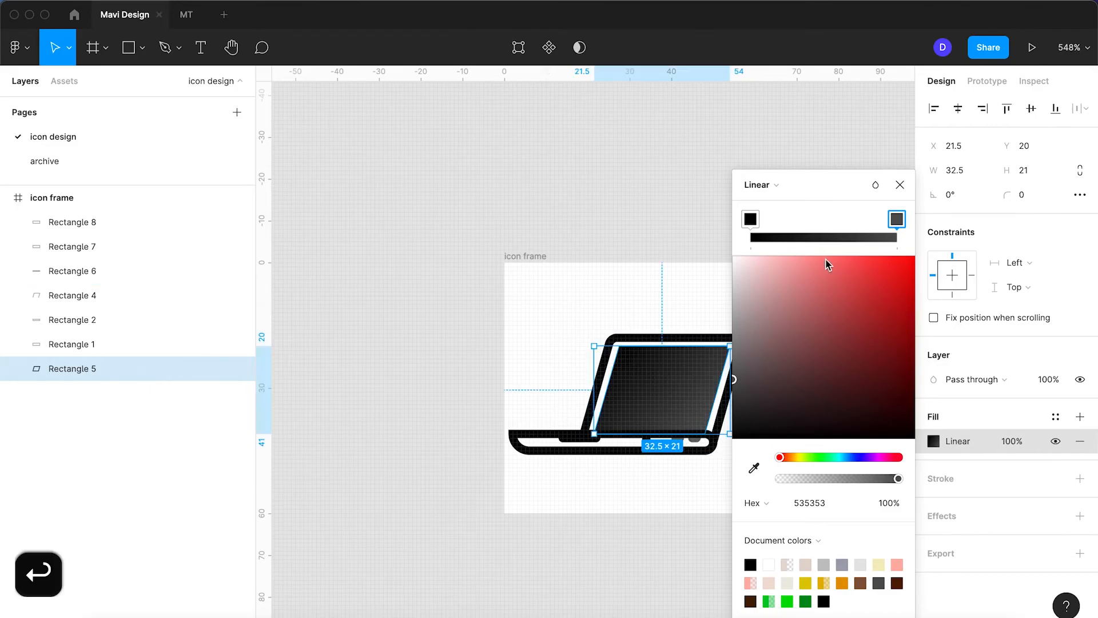
pyautogui.click(900, 184)
pyautogui.click(740, 480)
pyautogui.scroll(-5, 677, 472)
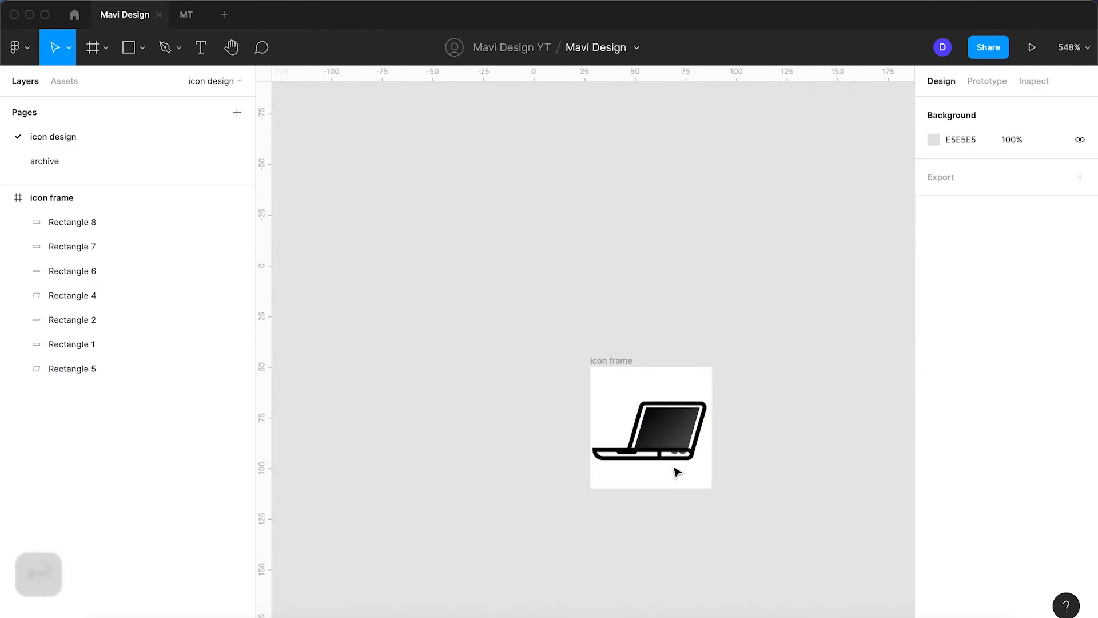
pyautogui.scroll(5, 678, 472)
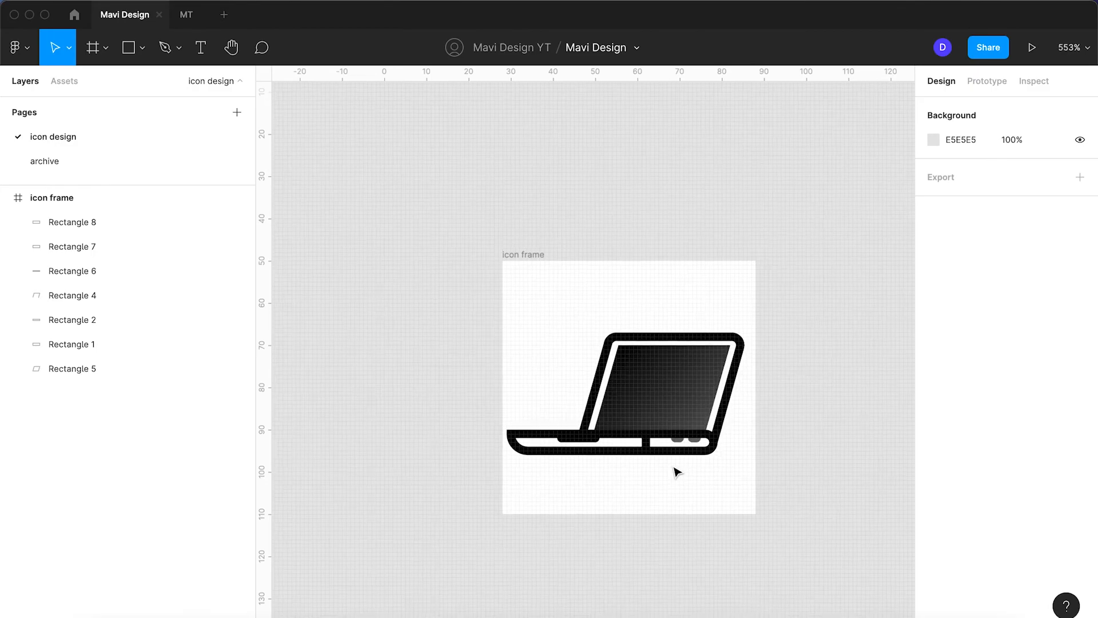
pyautogui.scroll(5, 677, 471)
pyautogui.scroll(-5, 653, 513)
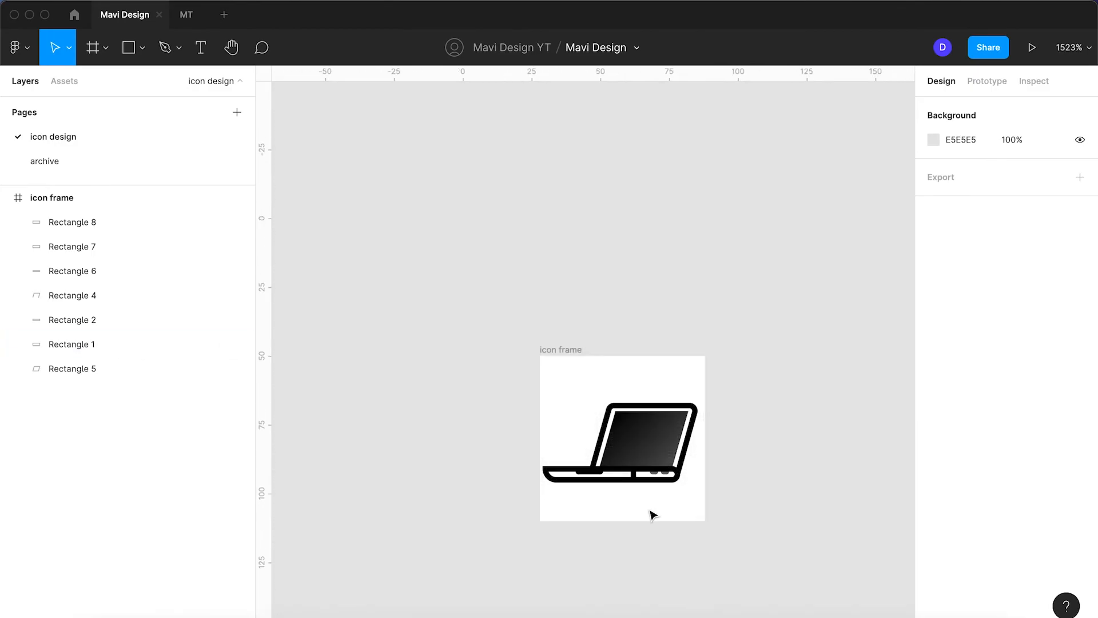
# Try replacing the laptop screen's gradient with a solid 6C6C6C gray fill
pyautogui.click(652, 451)
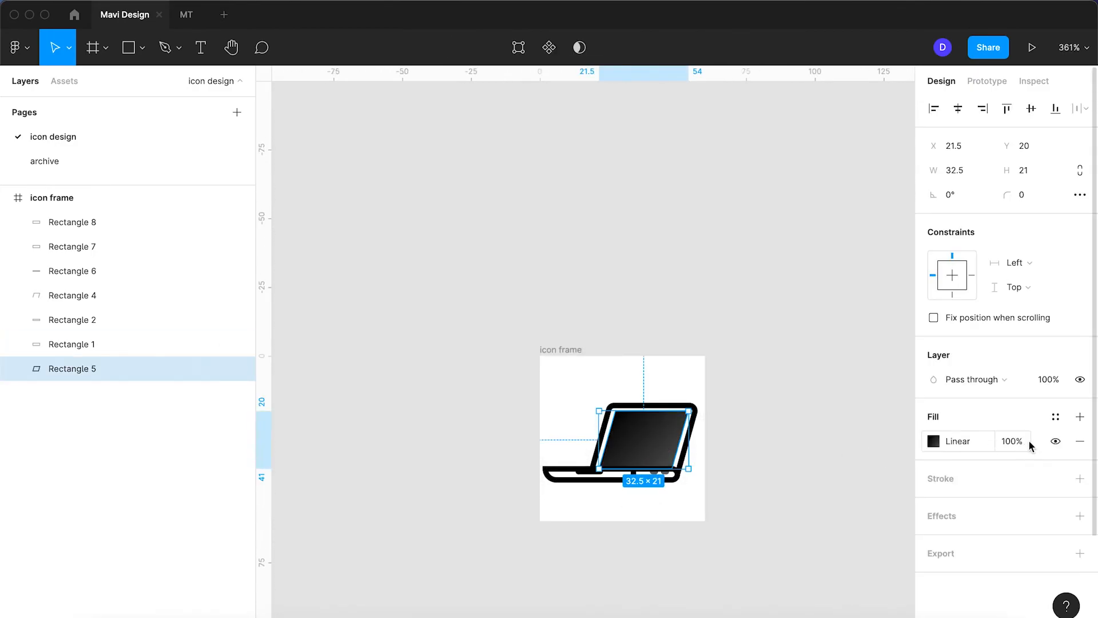
pyautogui.click(1080, 445)
pyautogui.click(1080, 416)
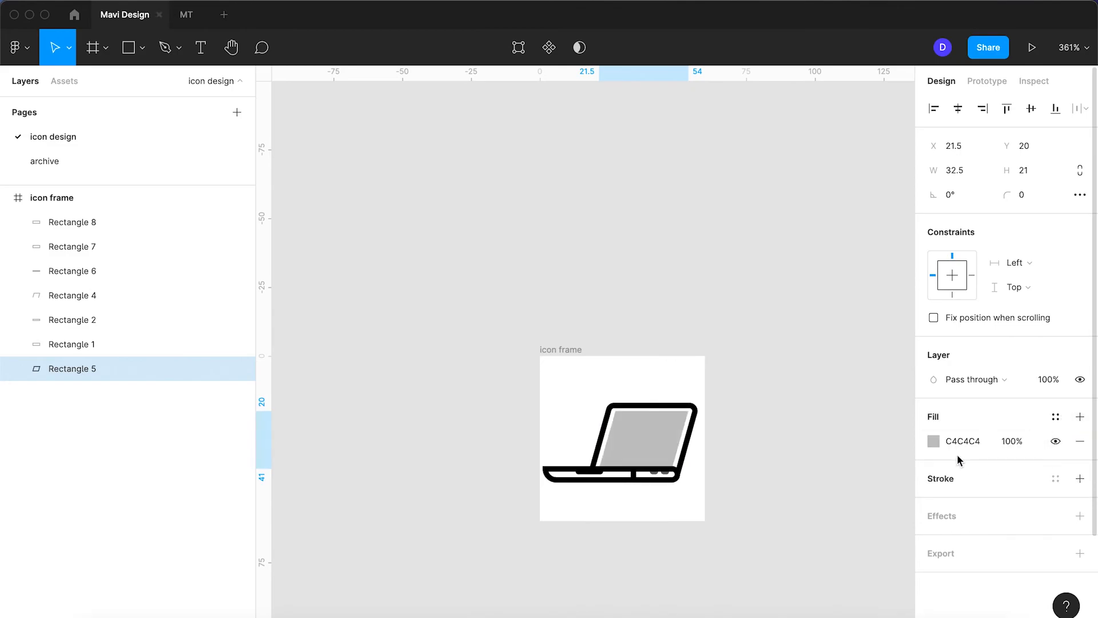
pyautogui.click(931, 441)
pyautogui.write('000000')
pyautogui.click(731, 361)
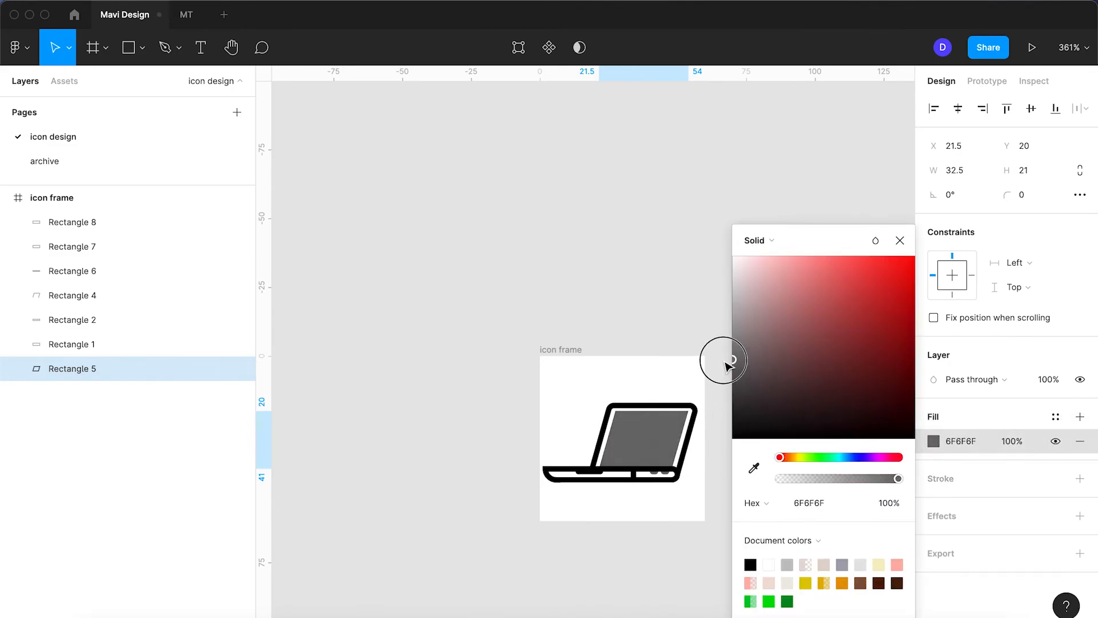
pyautogui.click(724, 368)
pyautogui.click(901, 241)
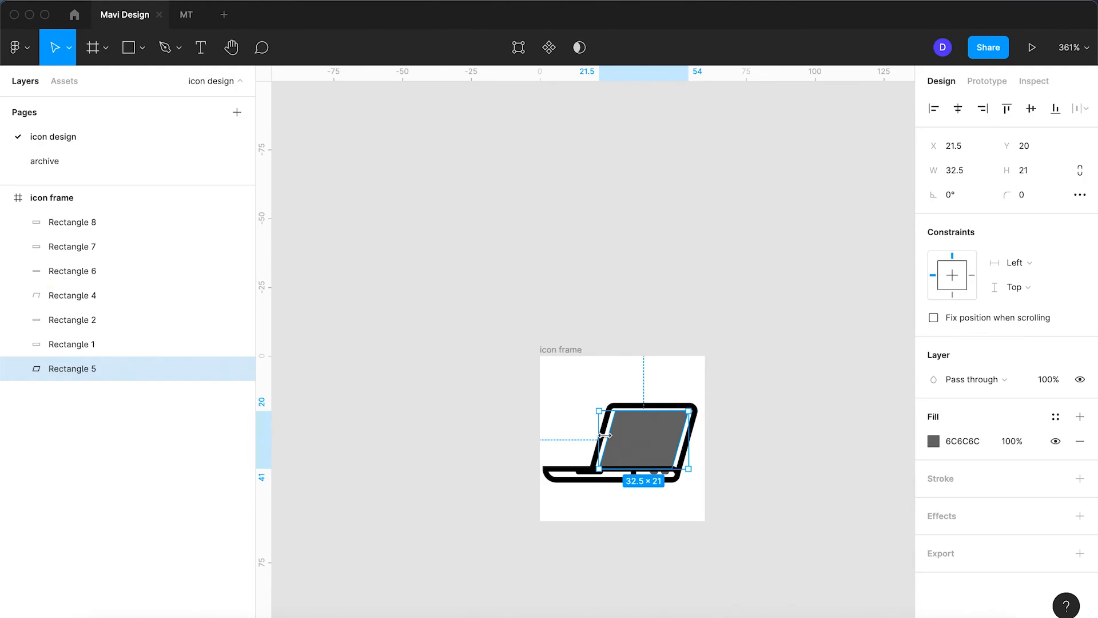
# Undo the solid fill changes on the laptop screen
pyautogui.press('super+z')
pyautogui.press('super+z')
pyautogui.press('super+z')
pyautogui.press('super+z')
pyautogui.click(564, 396)
pyautogui.press('super+z')
pyautogui.press('super+z')
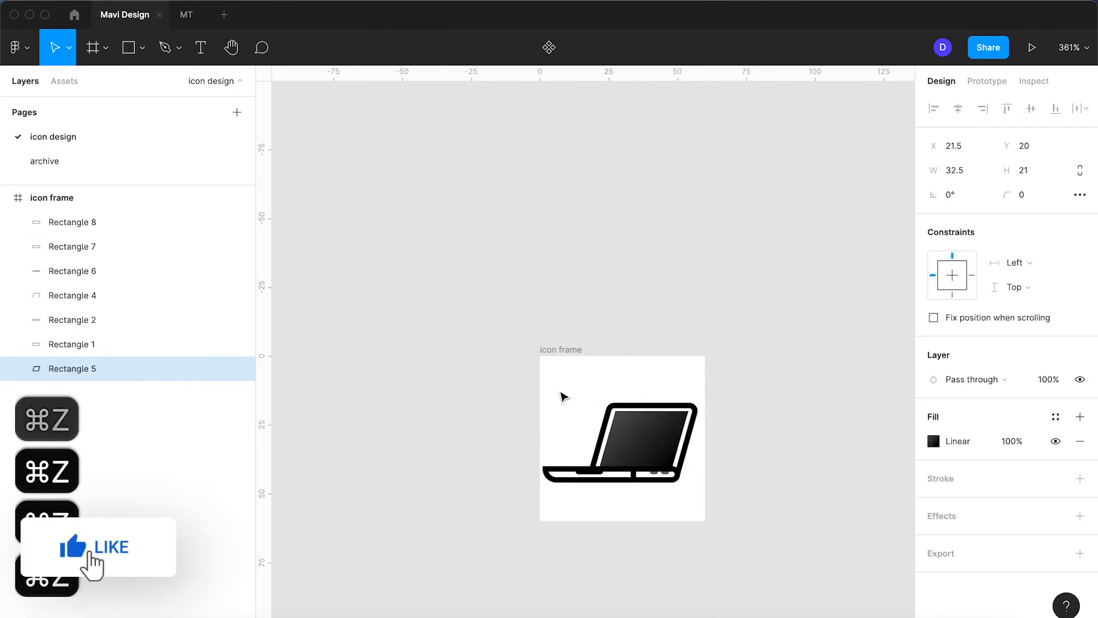
# Group all the laptop shapes inside the icon frame
pyautogui.scroll(5, 634, 498)
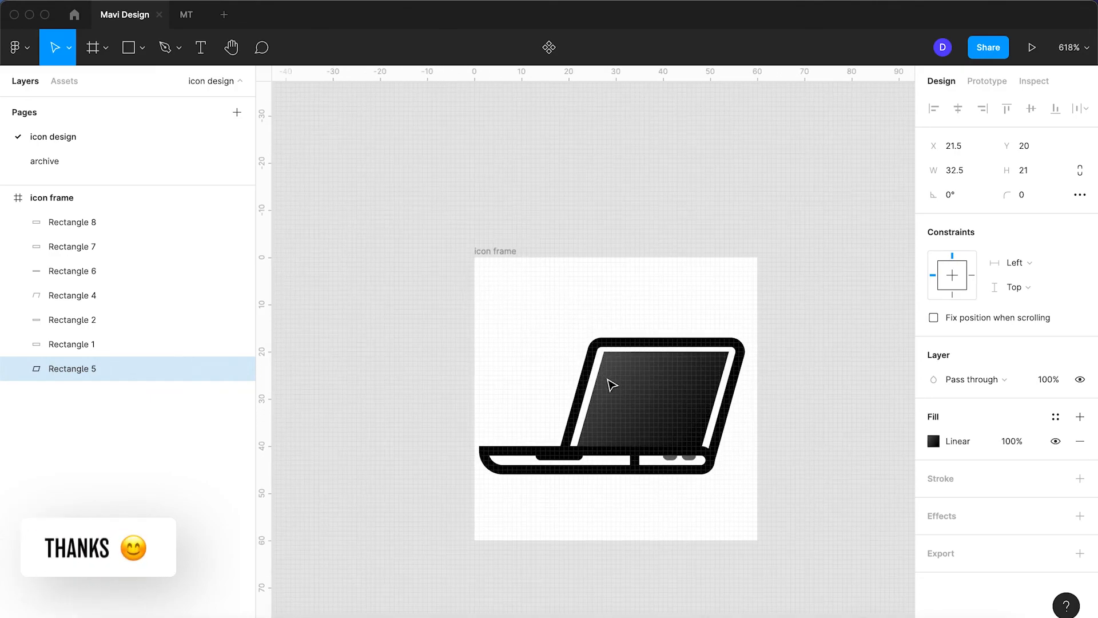
pyautogui.press('Escape')
pyautogui.click(667, 414)
pyautogui.click(664, 520)
pyautogui.moveTo(728, 510); pyautogui.dragTo(510, 319)
pyautogui.press('super+g')
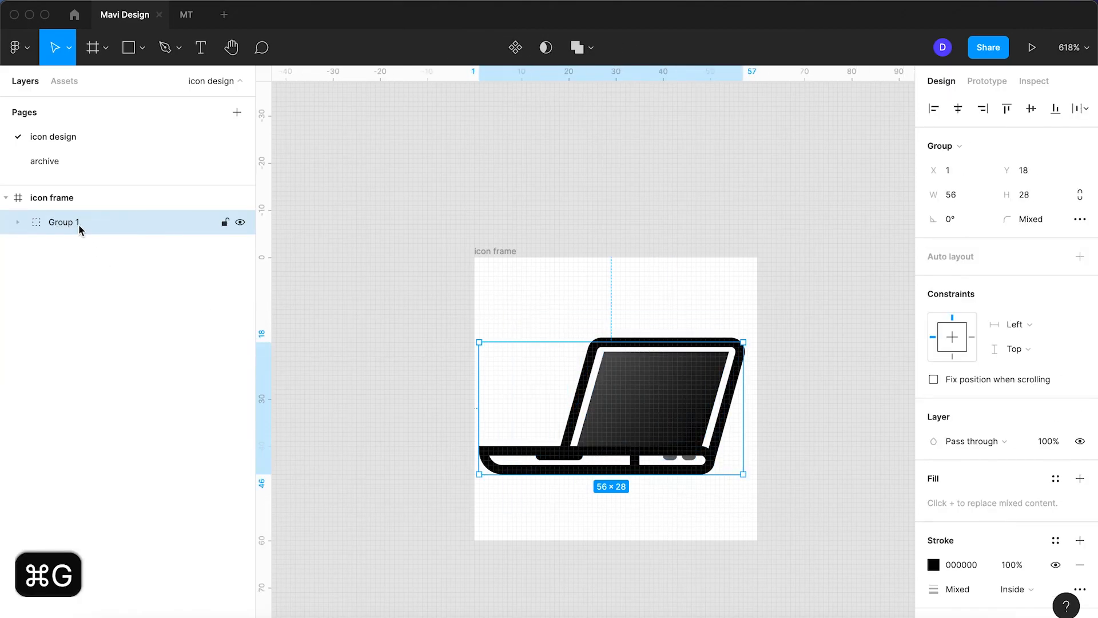
# Rename the new group as laptop
pyautogui.doubleClick(73, 221)
pyautogui.write('laptop')
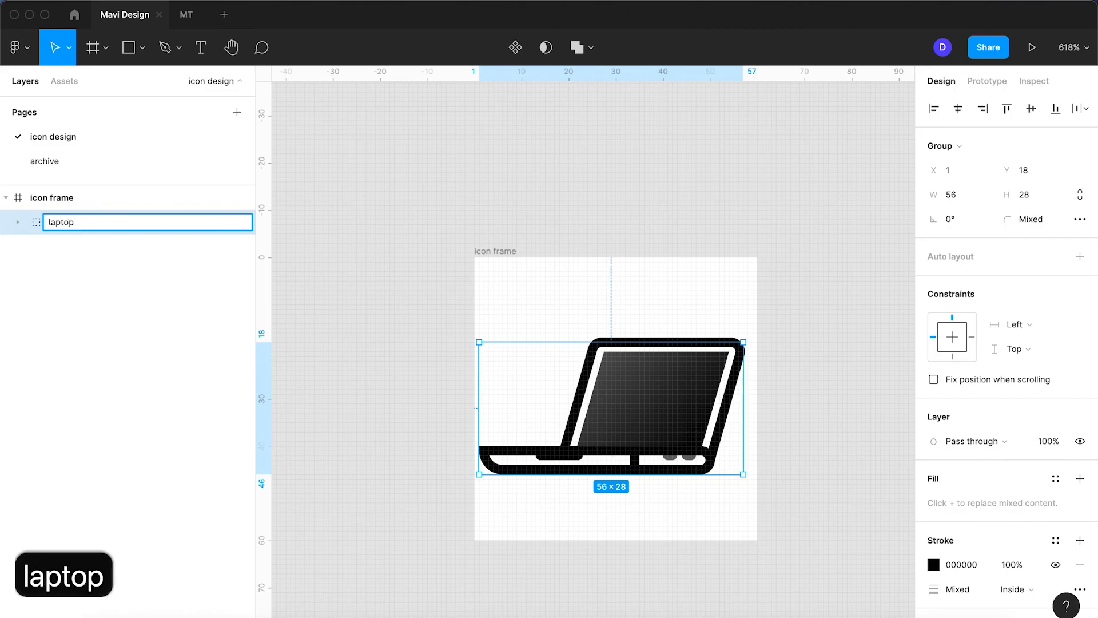
pyautogui.press('Return')
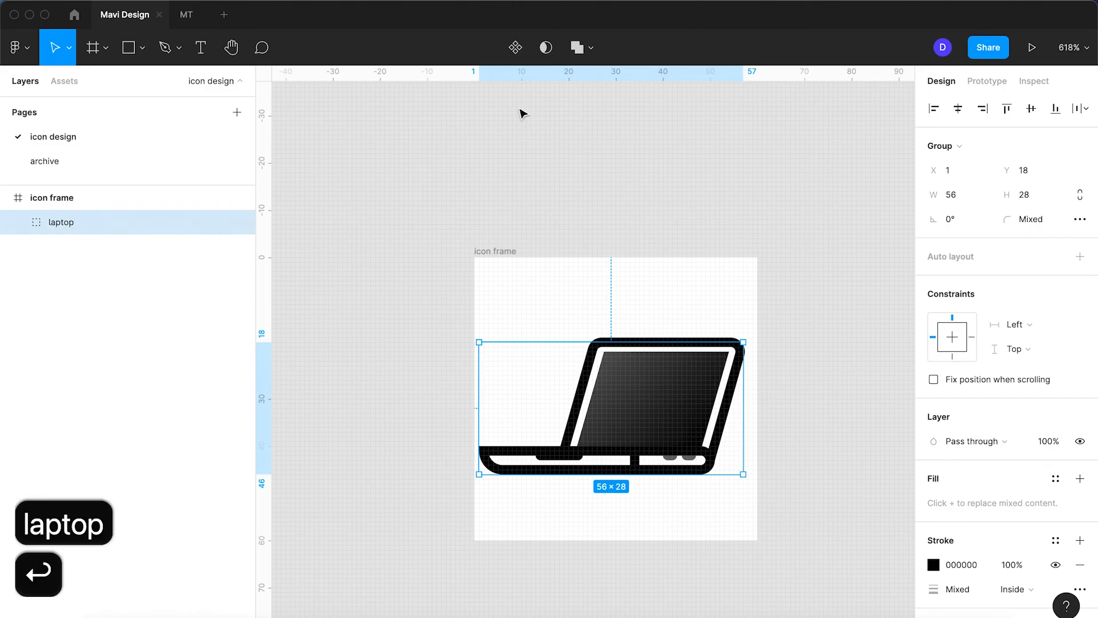
# Center the laptop group horizontally and vertically within the icon frame
pyautogui.click(958, 108)
pyautogui.click(1032, 108)
pyautogui.click(834, 328)
pyautogui.click(684, 398)
pyautogui.click(588, 522)
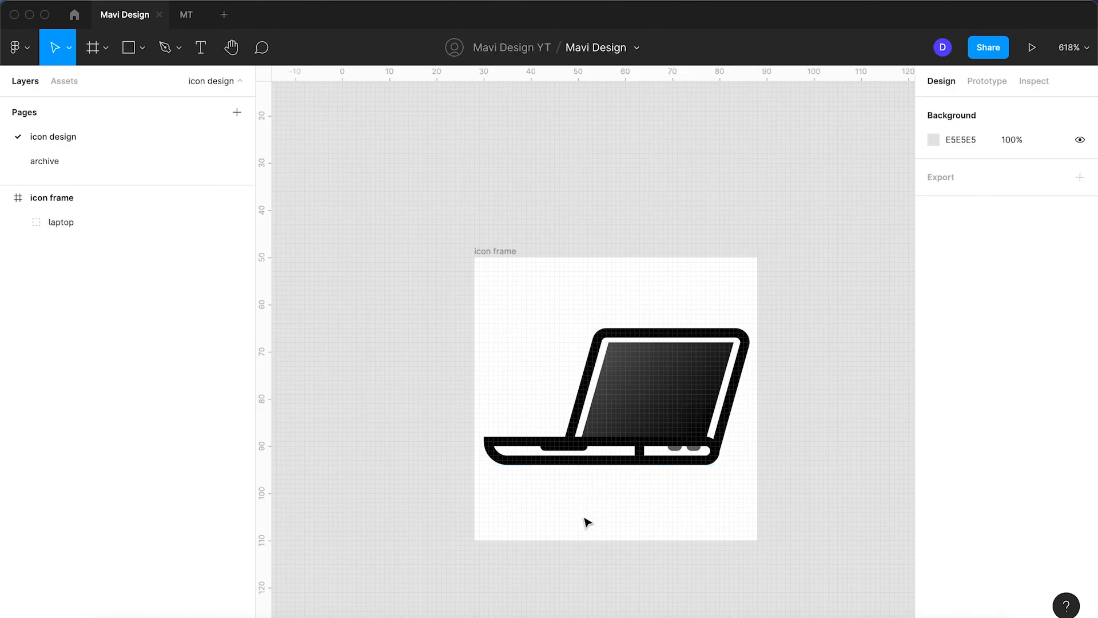
pyautogui.press('super+0')
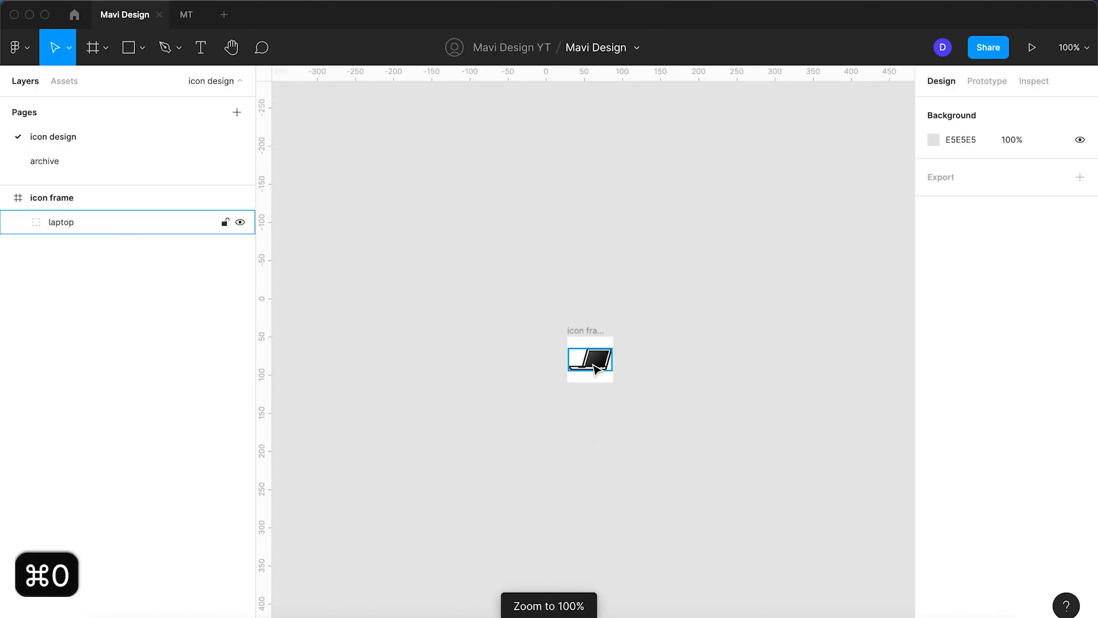
pyautogui.scroll(5, 595, 368)
pyautogui.scroll(-1, 595, 369)
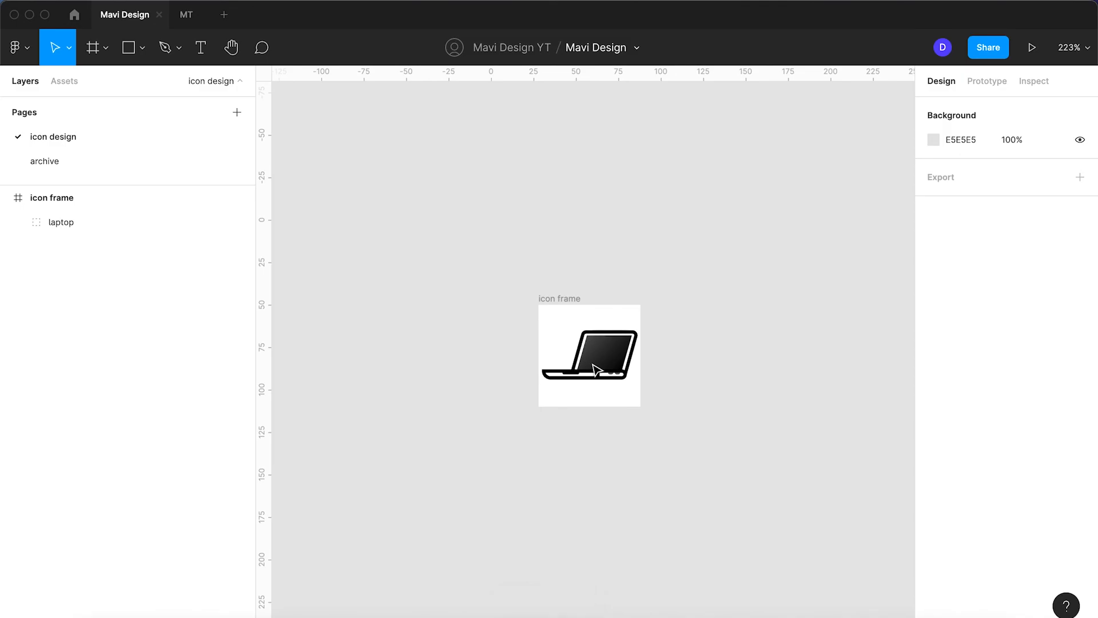
pyautogui.scroll(2, 593, 365)
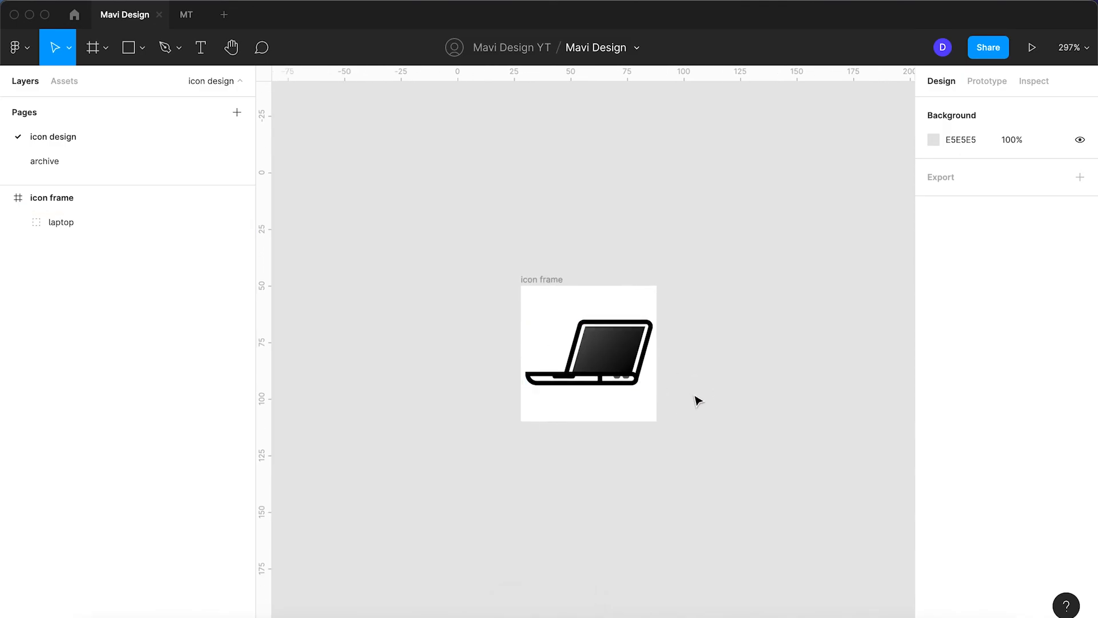